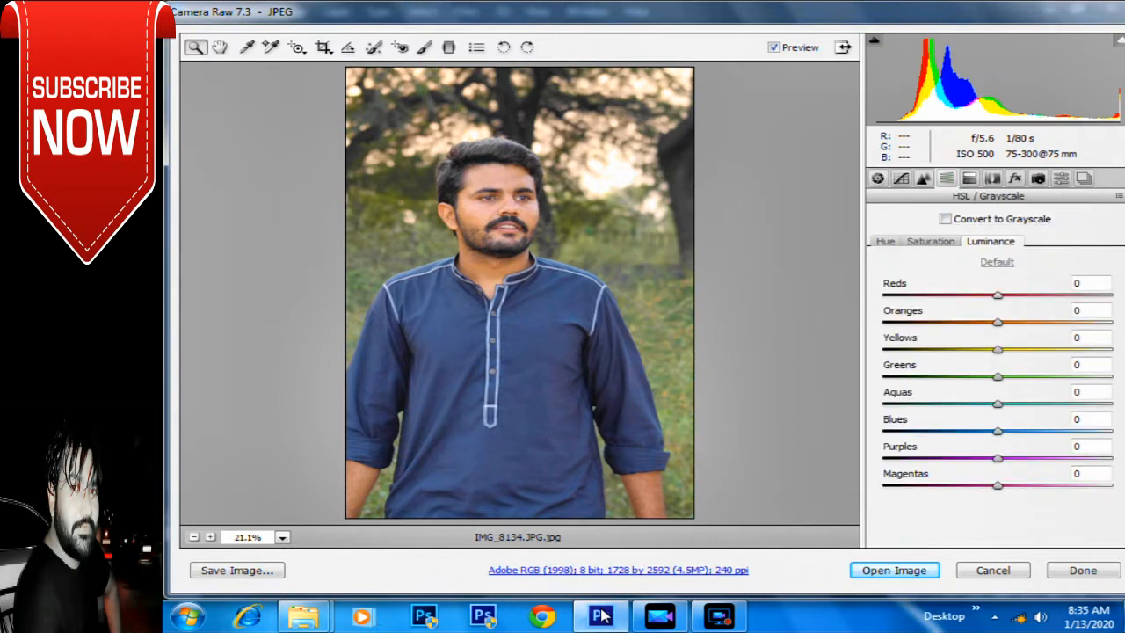
Step: Raise the Oranges luminance to +63 and set the basic Exposure to +0.15
mouse_move(998, 322)
left_mouse_down()
mouse_move(1096, 323)
mouse_move(1069, 322)
left_mouse_up()
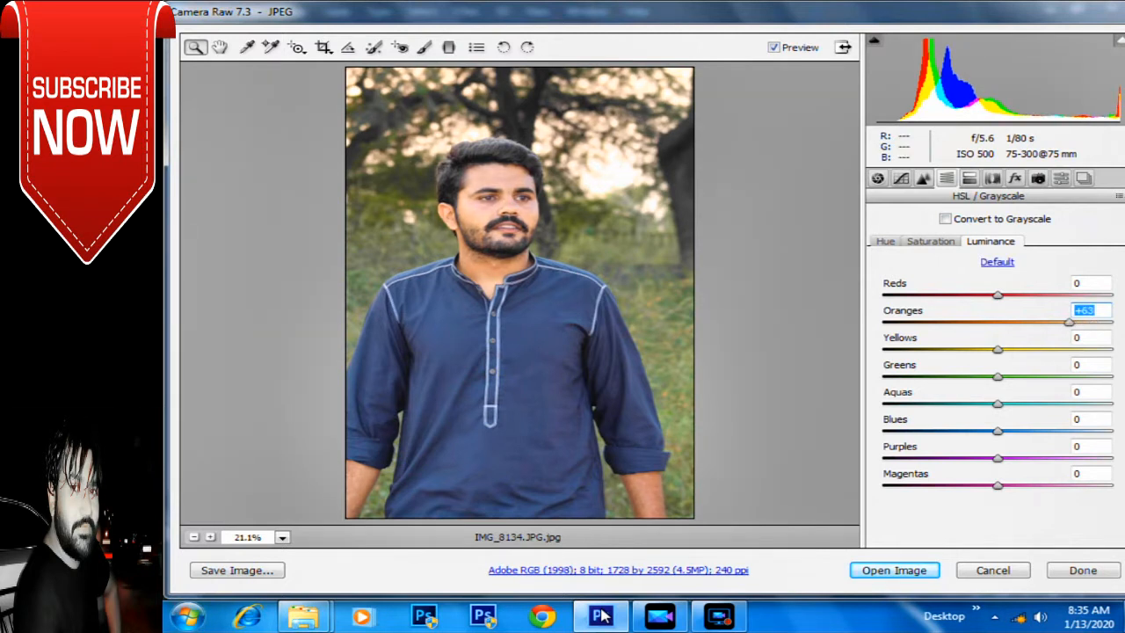
left_click(885, 241)
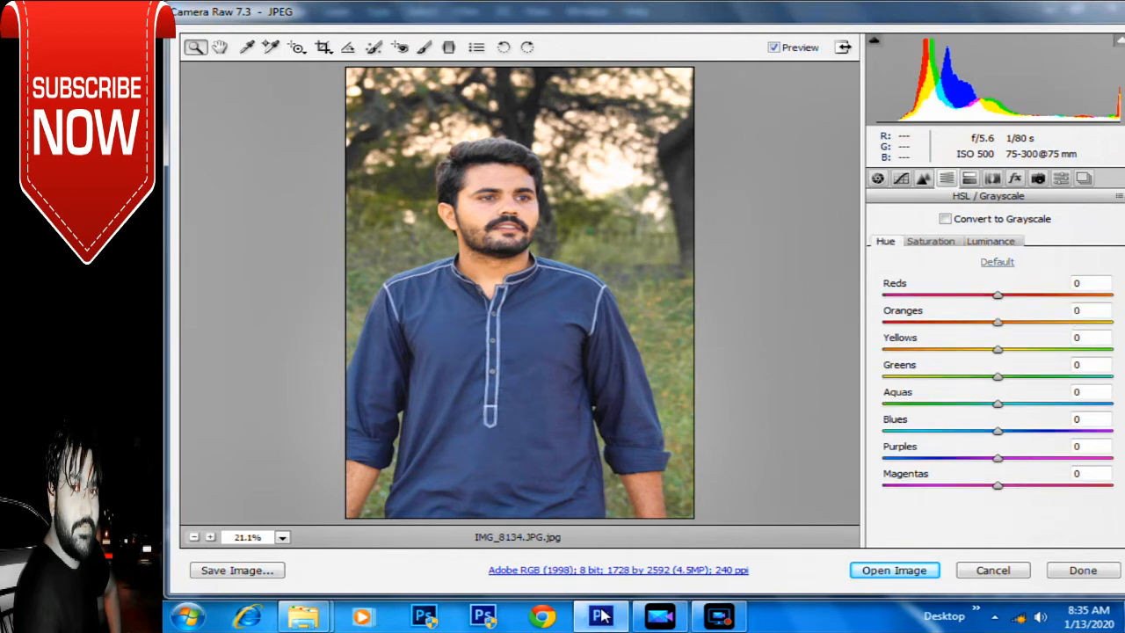
left_click(877, 178)
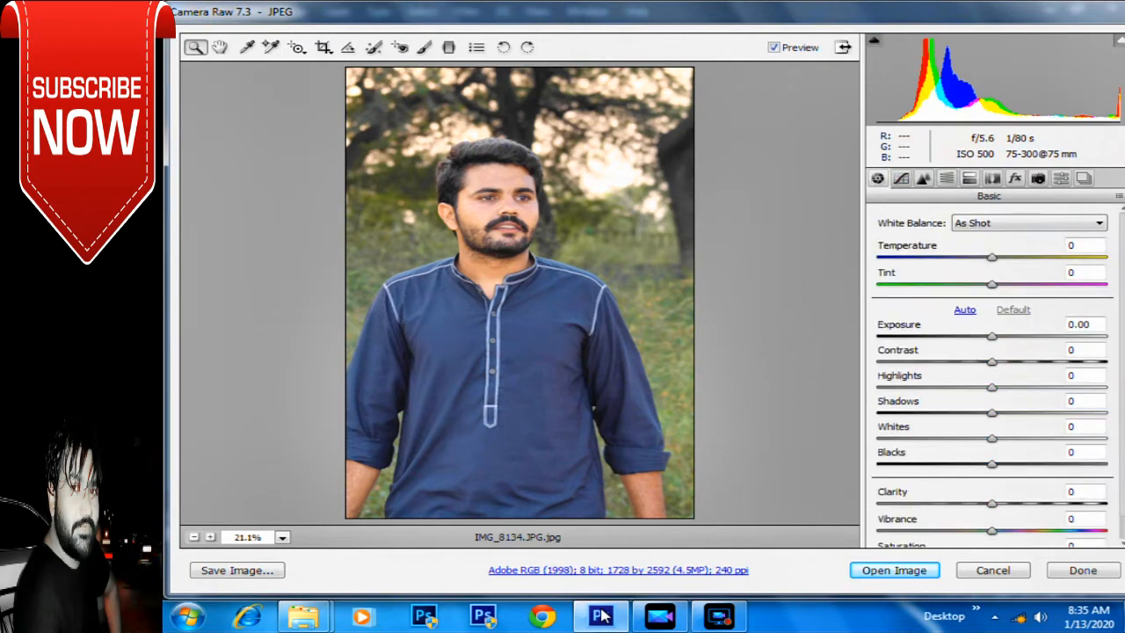
left_click_drag(992, 337, 999, 337)
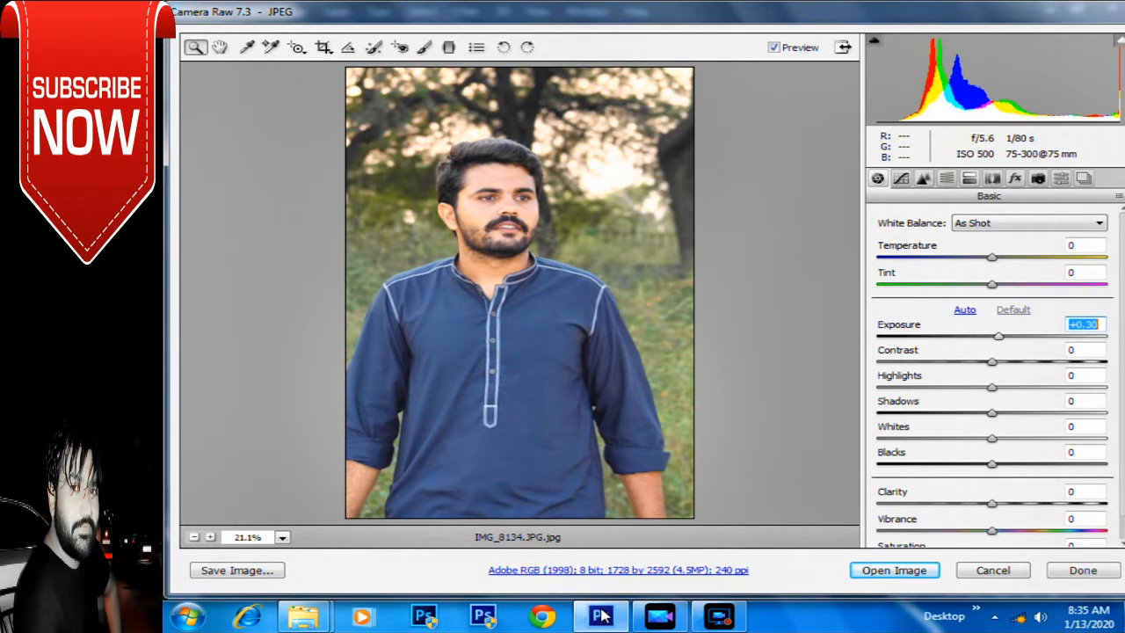
left_click_drag(999, 336, 996, 337)
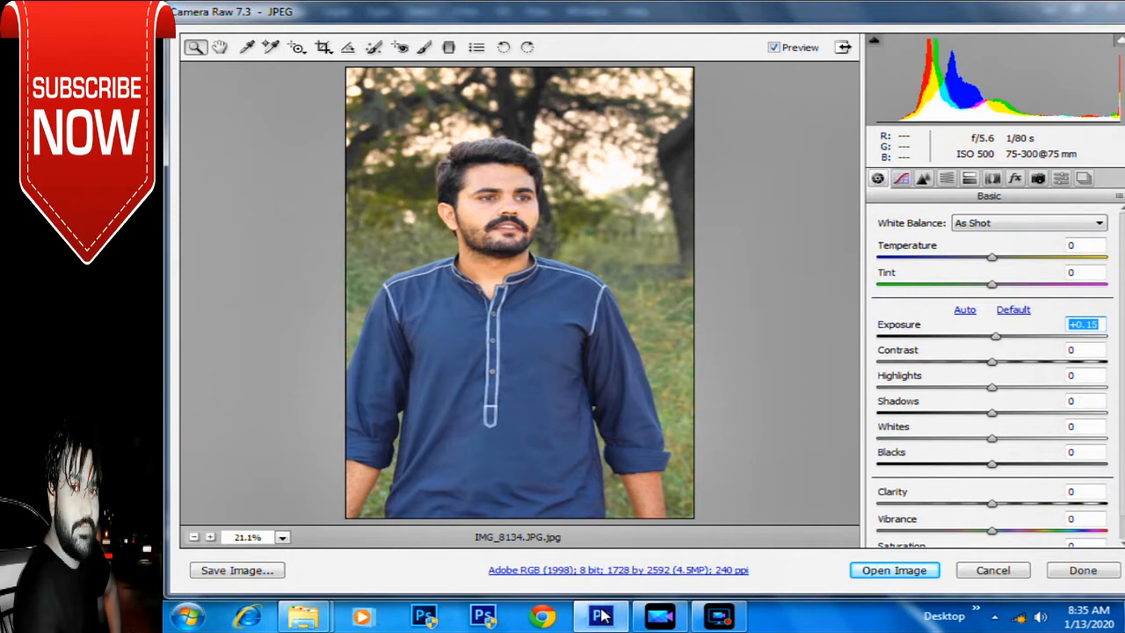
left_click(901, 179)
left_click(877, 179)
mouse_move(991, 386)
left_mouse_down()
mouse_move(1017, 387)
mouse_move(937, 387)
mouse_move(1005, 387)
mouse_move(991, 387)
left_mouse_up()
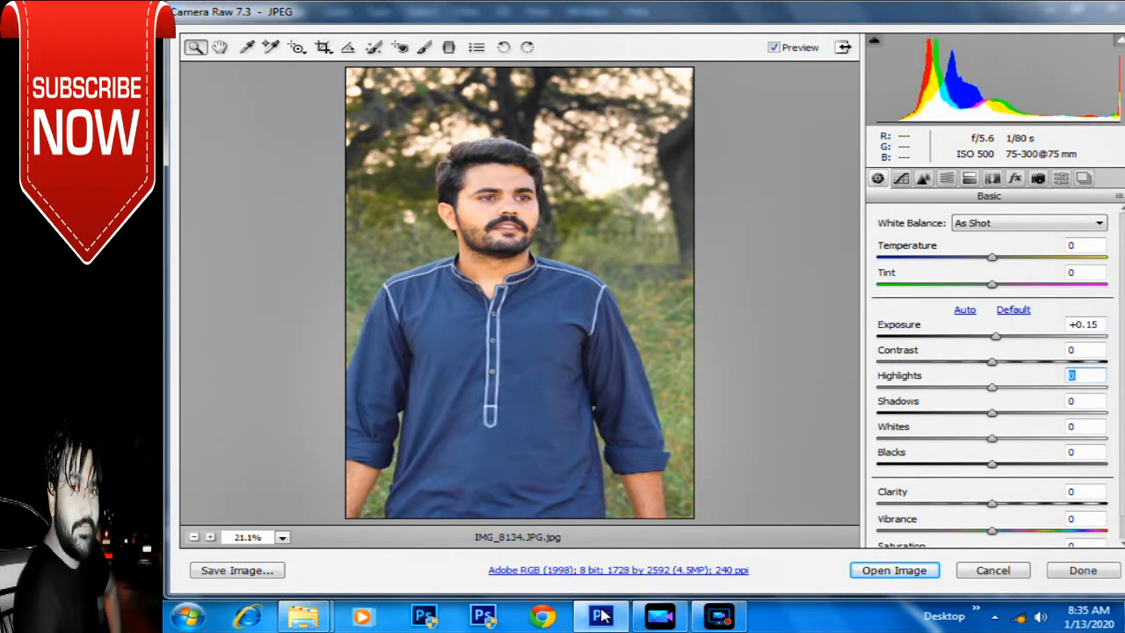
Step: Set the Contrast to -4, the Blacks to -23 and the Whites to +29 in the basic adjustments
mouse_move(992, 437)
left_mouse_down()
mouse_move(1023, 438)
mouse_move(979, 438)
mouse_move(1011, 437)
mouse_move(994, 438)
left_mouse_up()
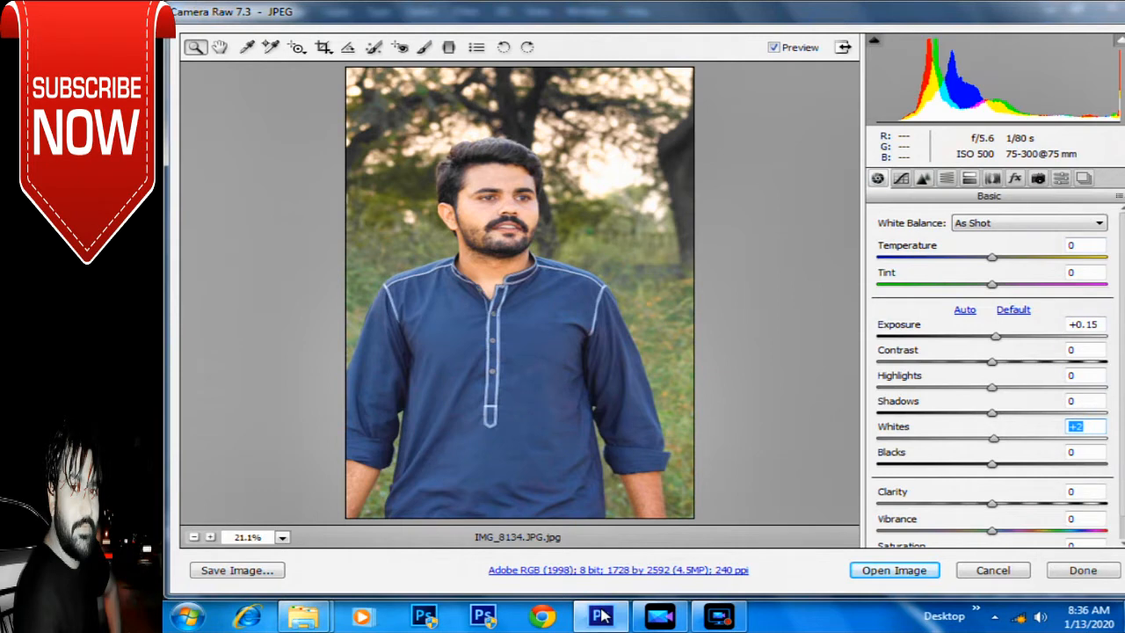
key("Down")
key("Down")
key("Down")
key("Down")
key("Down")
mouse_move(993, 362)
left_mouse_down()
mouse_move(943, 362)
mouse_move(1006, 362)
mouse_move(974, 362)
mouse_move(987, 362)
left_mouse_up()
mouse_move(992, 463)
left_mouse_down()
mouse_move(962, 463)
mouse_move(990, 438)
mouse_move(1043, 437)
mouse_move(1025, 438)
left_mouse_up()
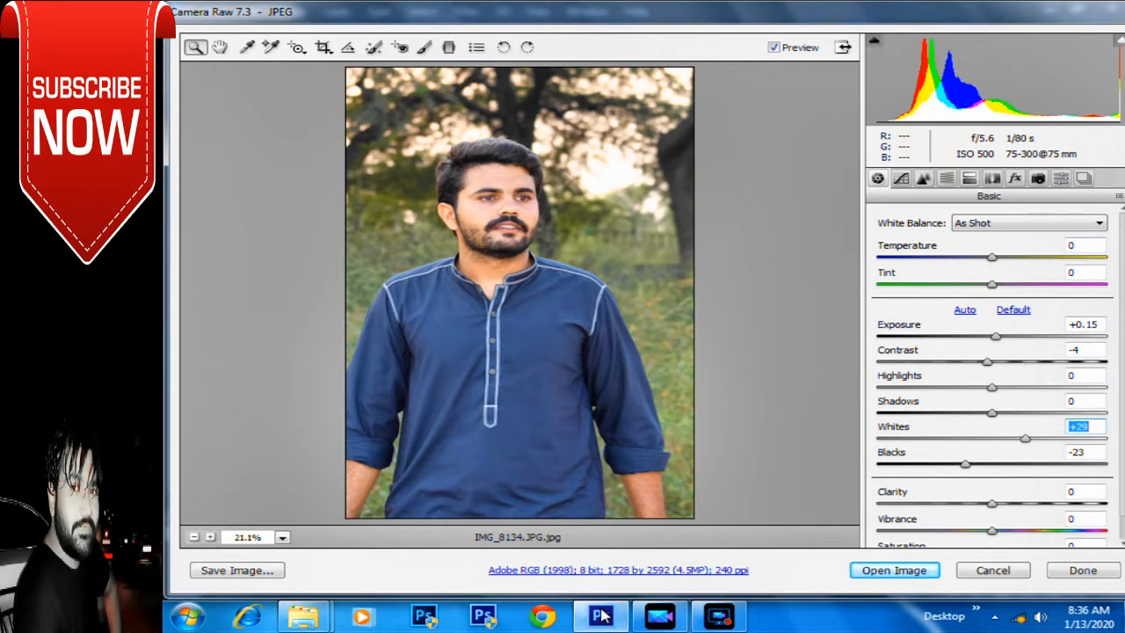
Step: Set the Greens saturation to +100 and the Greens luminance to +33 in the HSL adjustments
left_click(947, 178)
mouse_move(998, 377)
left_mouse_down()
mouse_move(1075, 377)
mouse_move(949, 377)
mouse_move(1076, 377)
mouse_move(977, 377)
mouse_move(997, 377)
left_mouse_up()
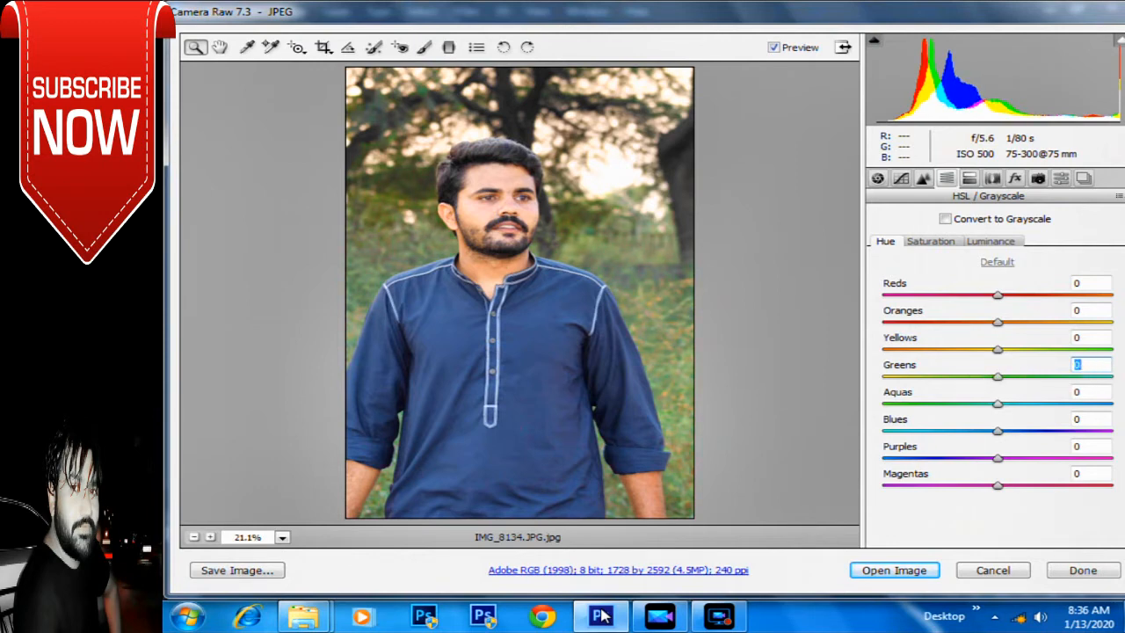
left_click(931, 241)
left_click_drag(997, 377, 1112, 377)
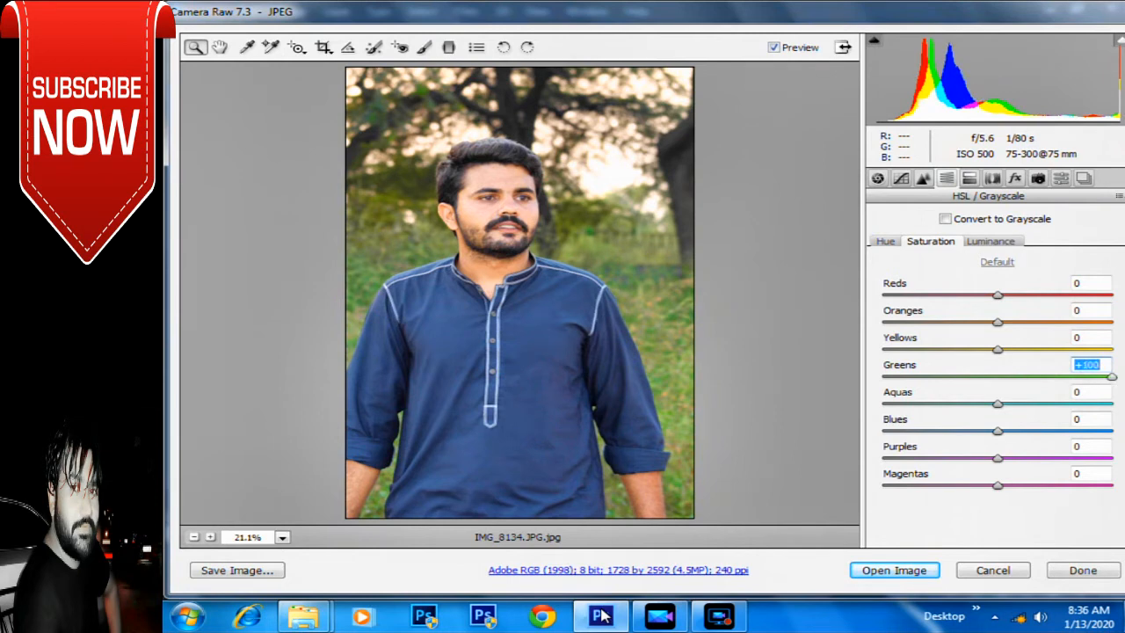
left_click(991, 241)
left_click_drag(997, 323, 1070, 323)
left_click_drag(998, 377, 883, 378)
Step: Set the Greens hue to +32, making the background foliage a fresher green
left_click(885, 241)
double_click(883, 377)
left_click_drag(998, 377, 883, 377)
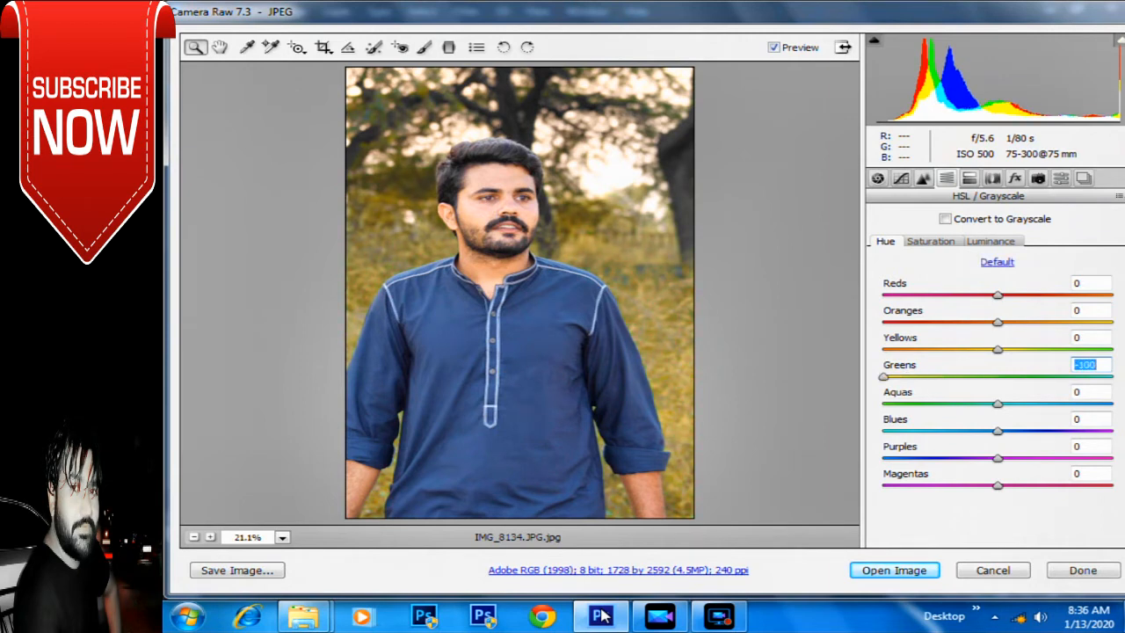
left_click_drag(883, 377, 1034, 377)
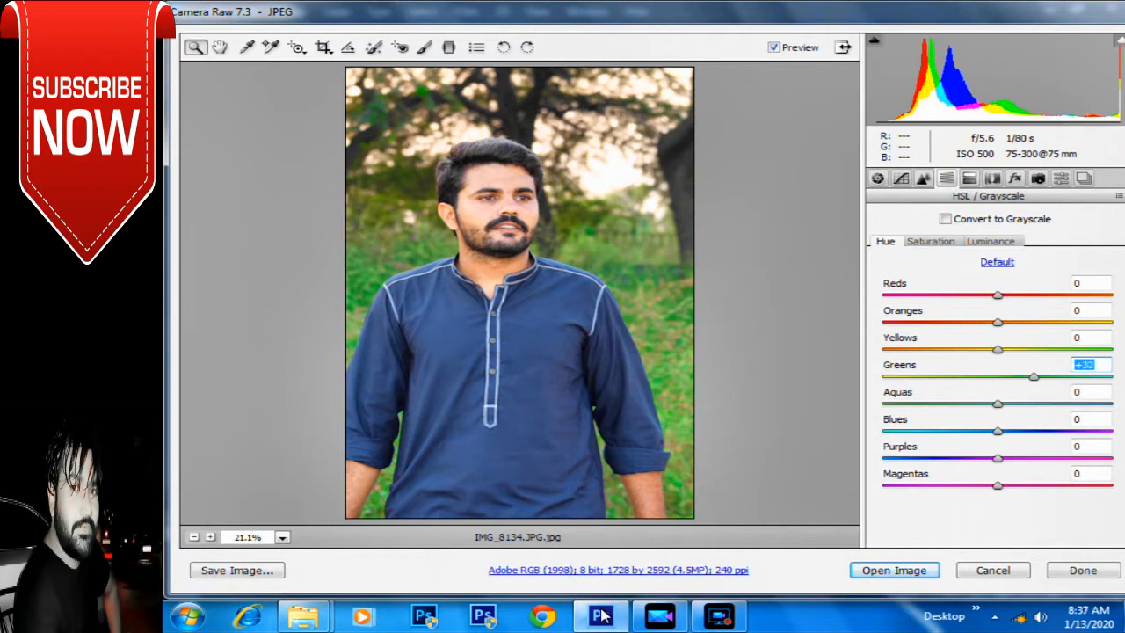
Step: Try different Aquas saturation values, reset them to a slight adjustment, and check the Aquas luminance
left_click(931, 241)
left_click_drag(997, 403, 898, 403)
double_click(899, 404)
mouse_move(997, 403)
left_mouse_down()
mouse_move(1079, 404)
mouse_move(984, 403)
mouse_move(1001, 403)
left_mouse_up()
left_click(990, 241)
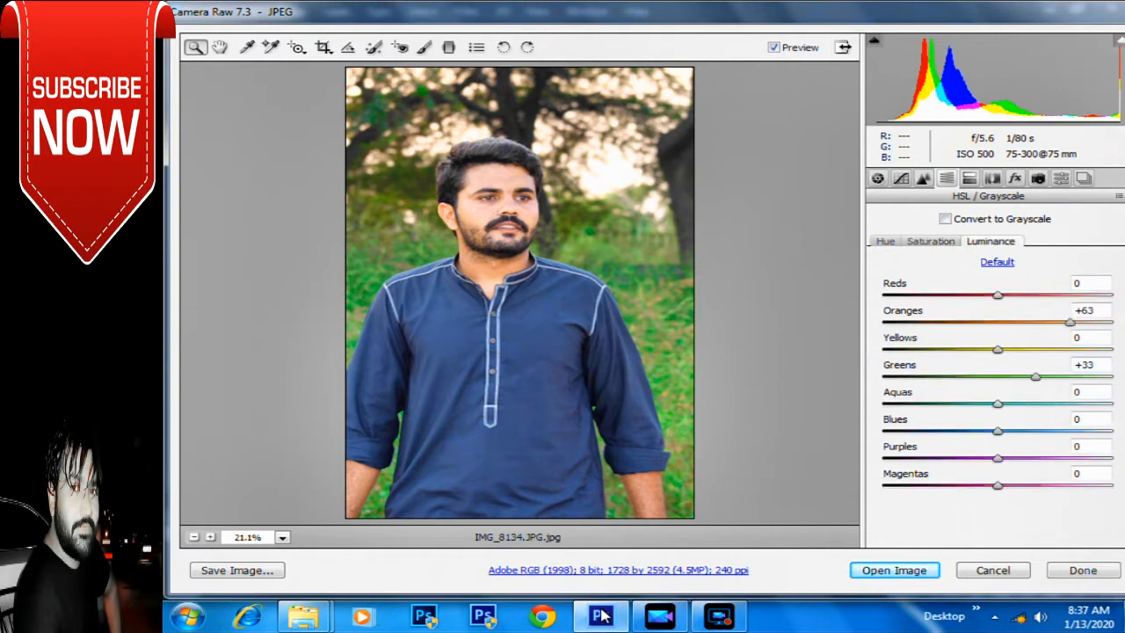
mouse_move(997, 403)
left_mouse_down()
mouse_move(1078, 404)
mouse_move(883, 403)
mouse_move(1055, 403)
mouse_move(997, 404)
left_mouse_up()
Step: Set the Blues hue to -11 and open the adjusted portrait for editing in Photoshop
left_click(885, 241)
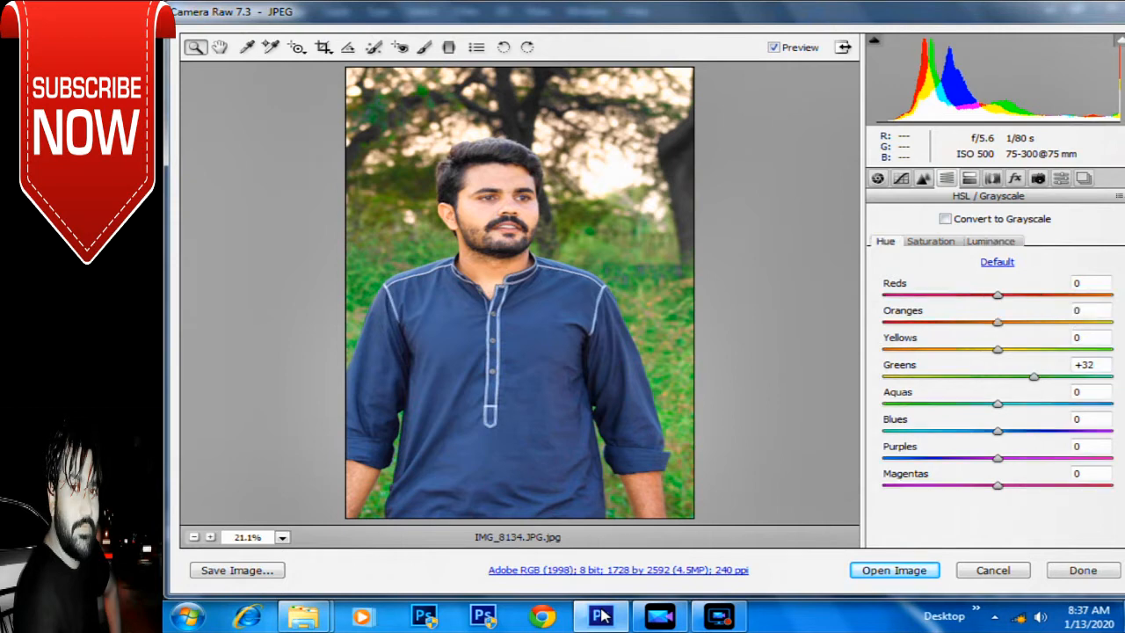
mouse_move(997, 431)
left_mouse_down()
mouse_move(1011, 431)
mouse_move(899, 431)
mouse_move(1018, 431)
mouse_move(985, 431)
left_mouse_up()
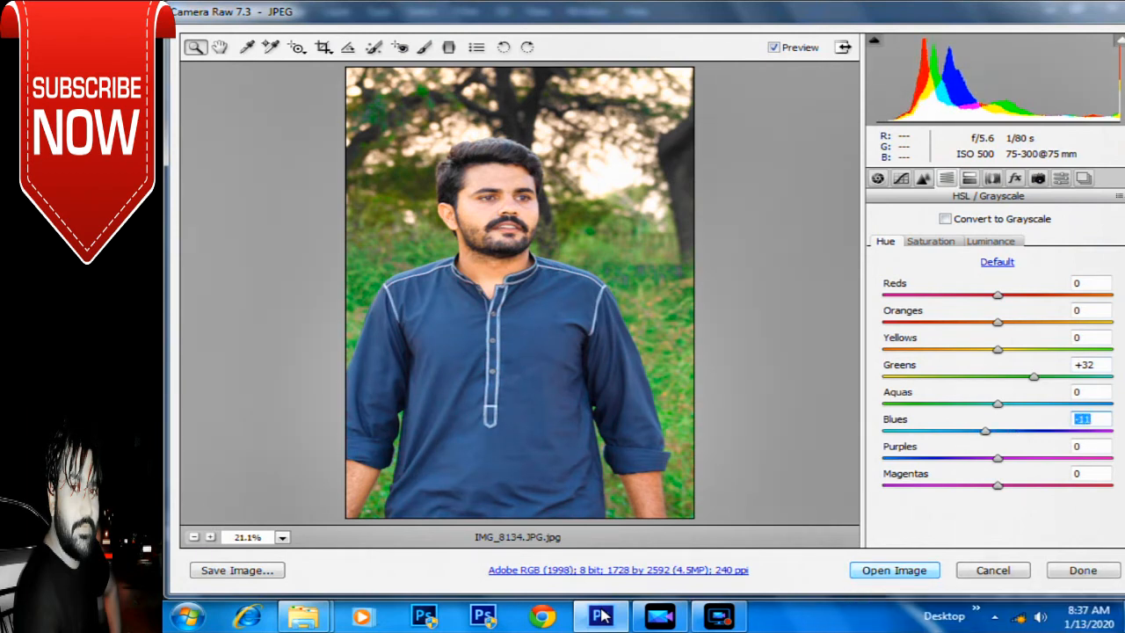
left_click(894, 570)
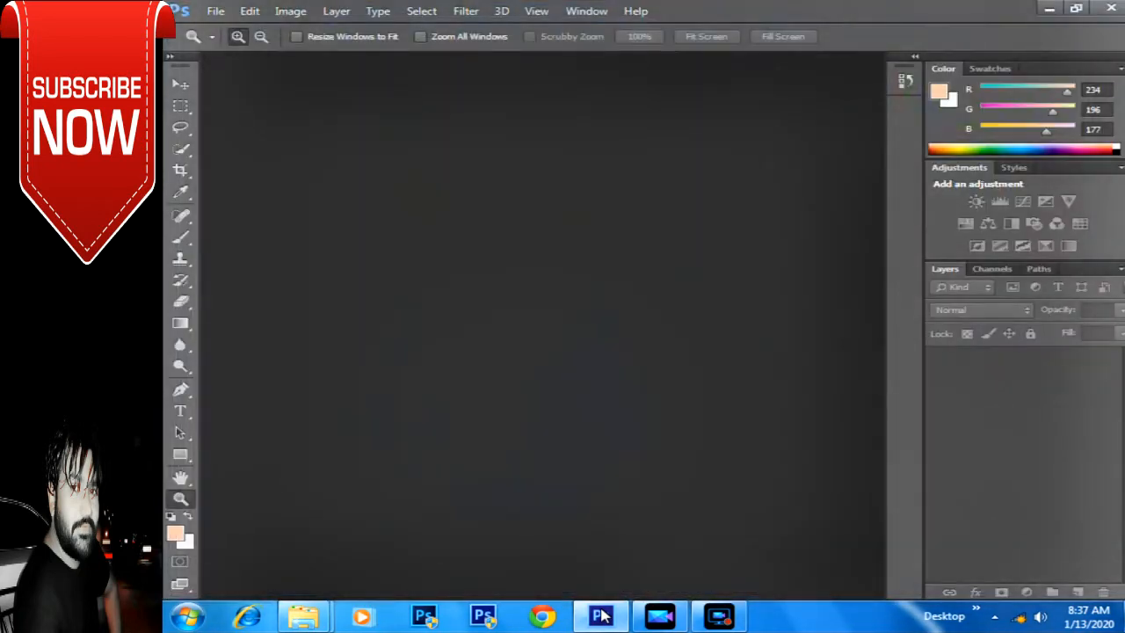
Step: Remove the blemishes on the man's cheek beside the ear with the Spot Healing Brush, reducing its size to 35 px
left_click(515, 257)
left_click(712, 328)
left_click_drag(397, 149, 610, 376)
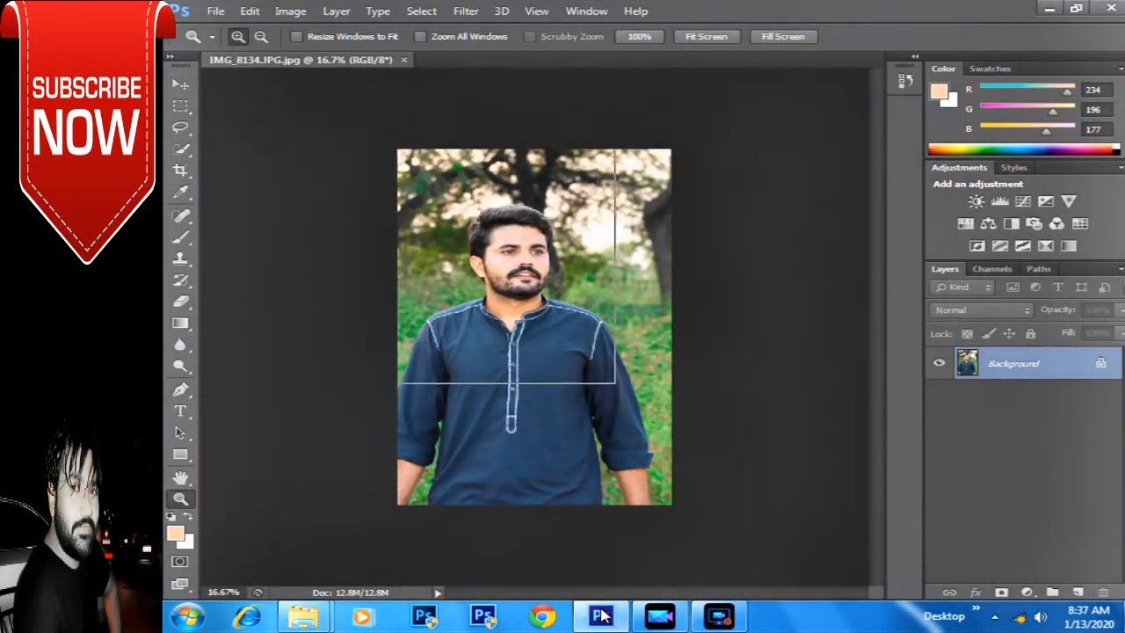
left_click(510, 230)
left_click(510, 230)
left_click(515, 239)
left_click(515, 239)
left_click(515, 239)
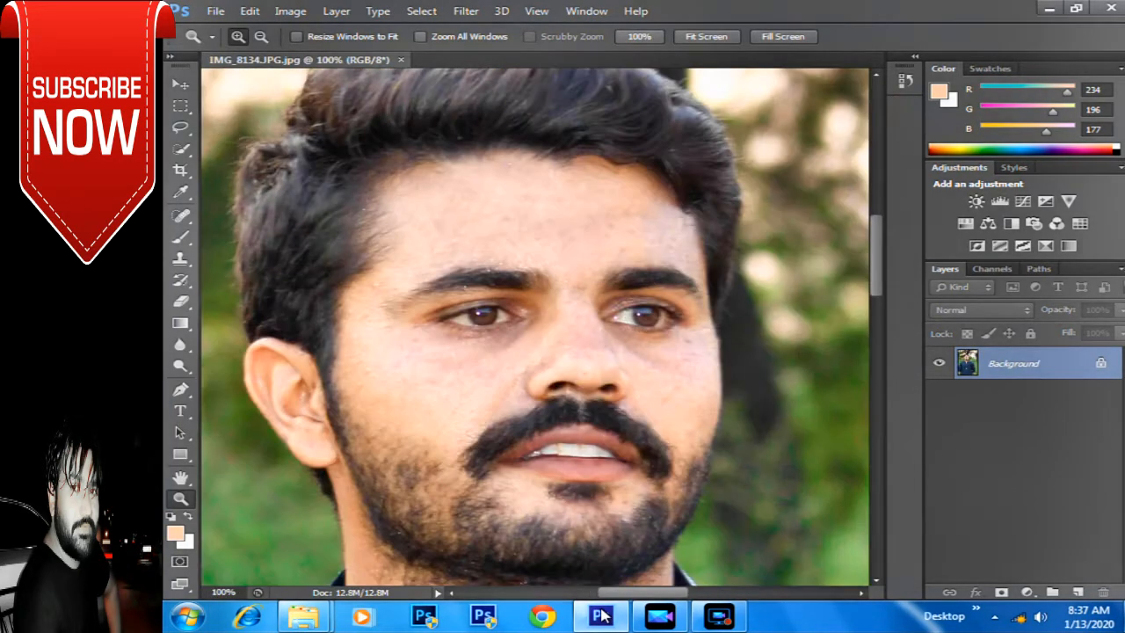
left_click(180, 214)
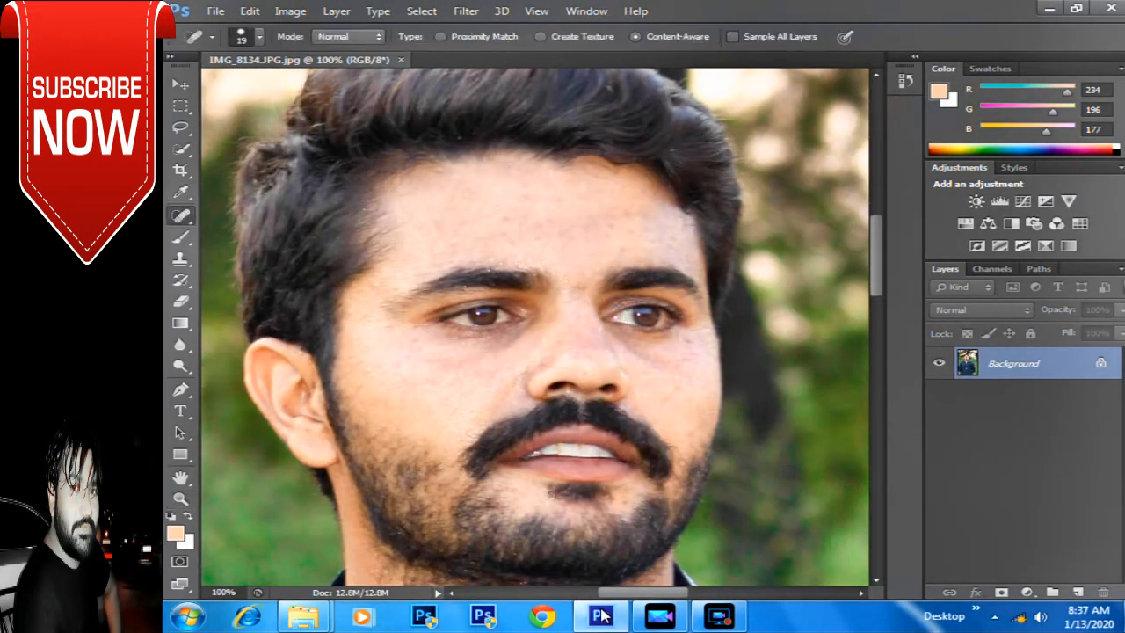
left_click(258, 36)
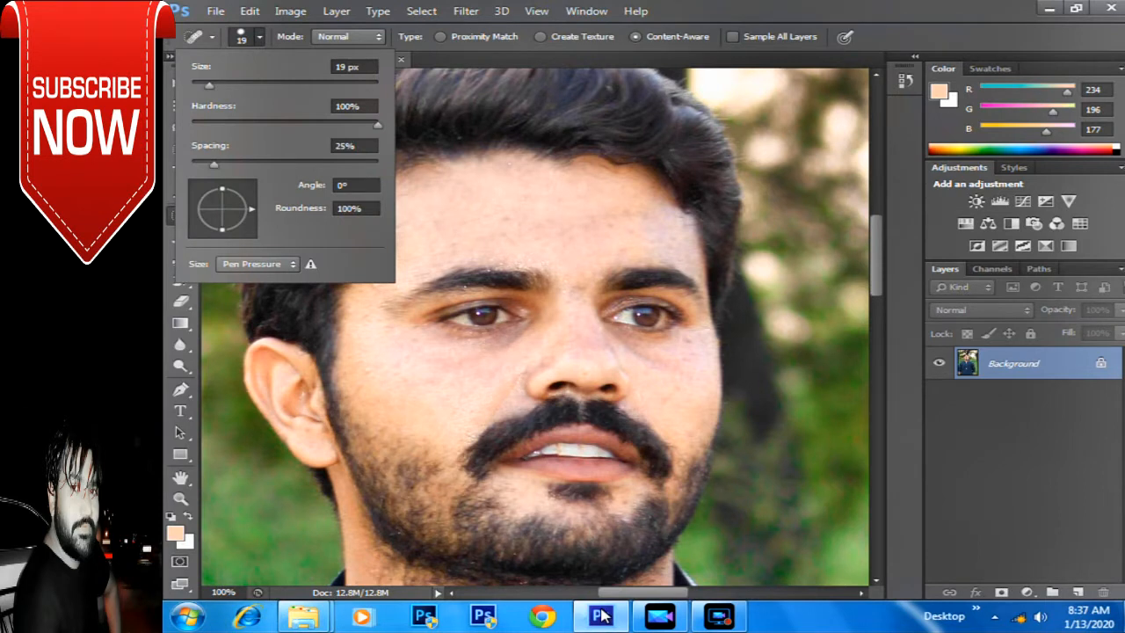
left_click(258, 36)
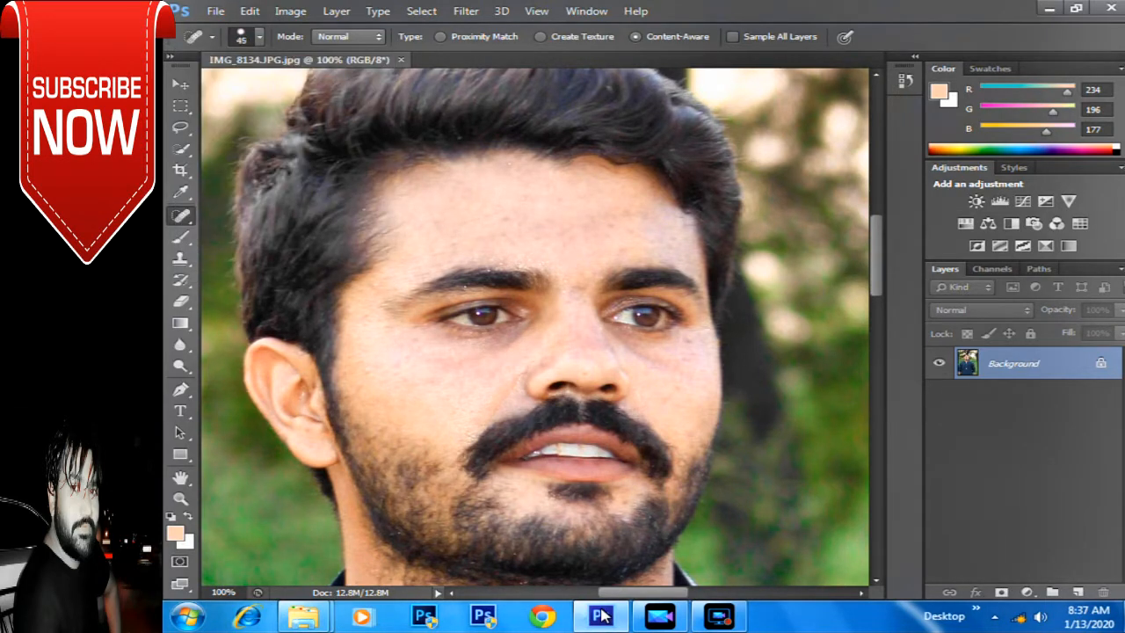
left_click_drag(424, 368, 401, 401)
left_click_drag(455, 370, 432, 417)
left_click_drag(406, 364, 440, 413)
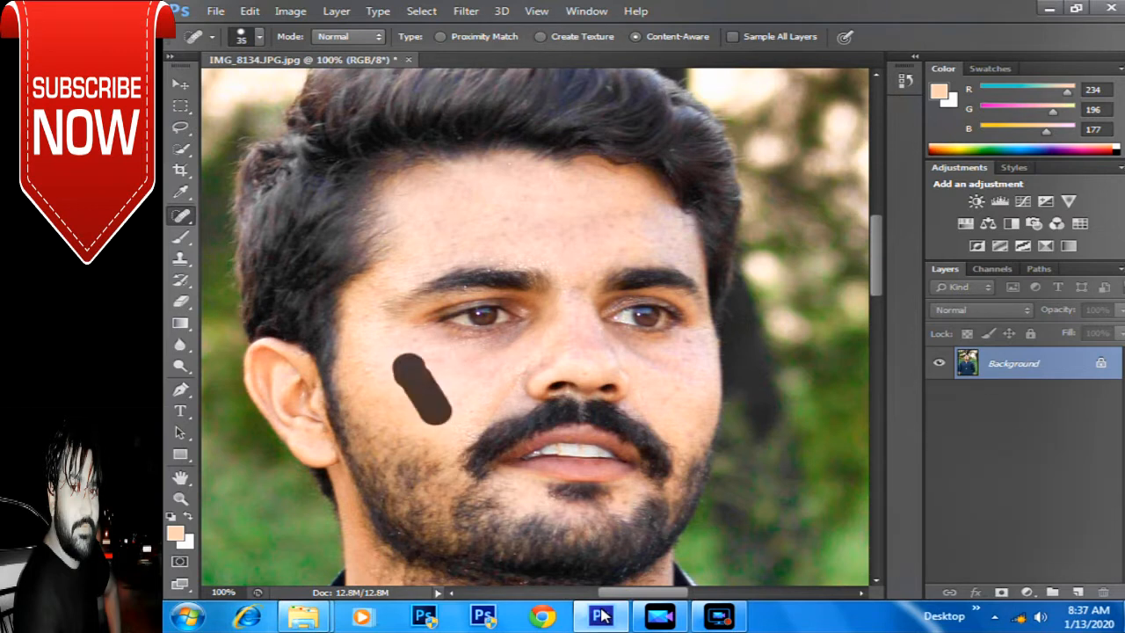
left_click_drag(366, 349, 391, 399)
left_click(449, 401)
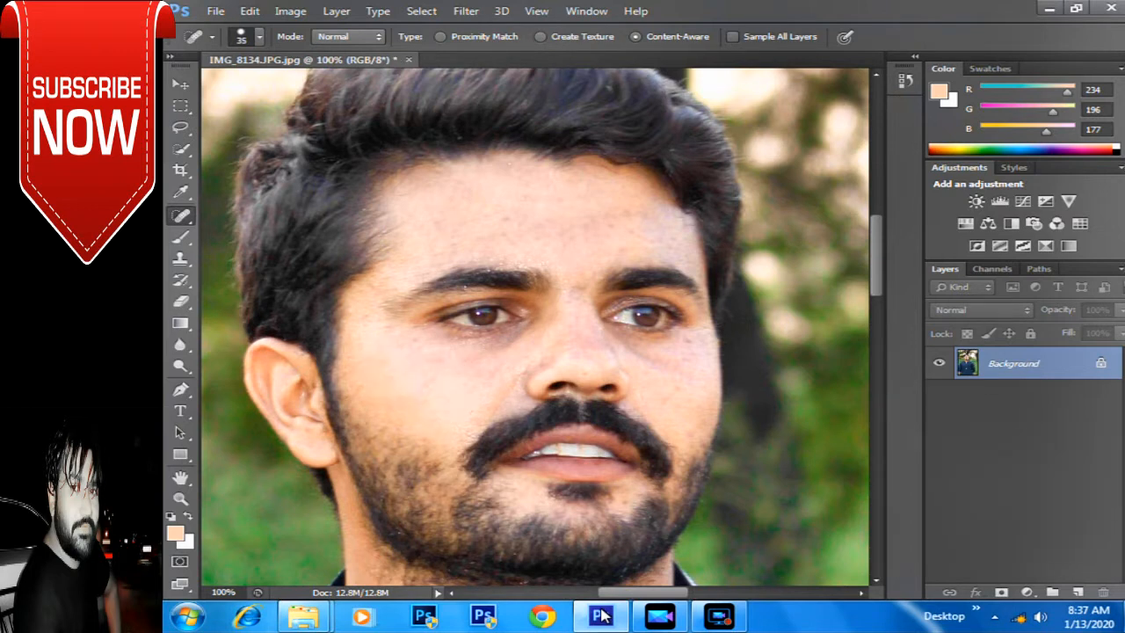
Step: Heal the spots and marks across the forehead with the 35 px Spot Healing Brush
left_click(552, 220)
left_click_drag(539, 226, 455, 243)
mouse_move(430, 206)
left_mouse_down()
mouse_move(515, 204)
mouse_move(630, 223)
mouse_move(499, 243)
left_mouse_up()
left_click_drag(591, 197, 496, 197)
left_click(503, 218)
left_click(547, 233)
left_click(509, 225)
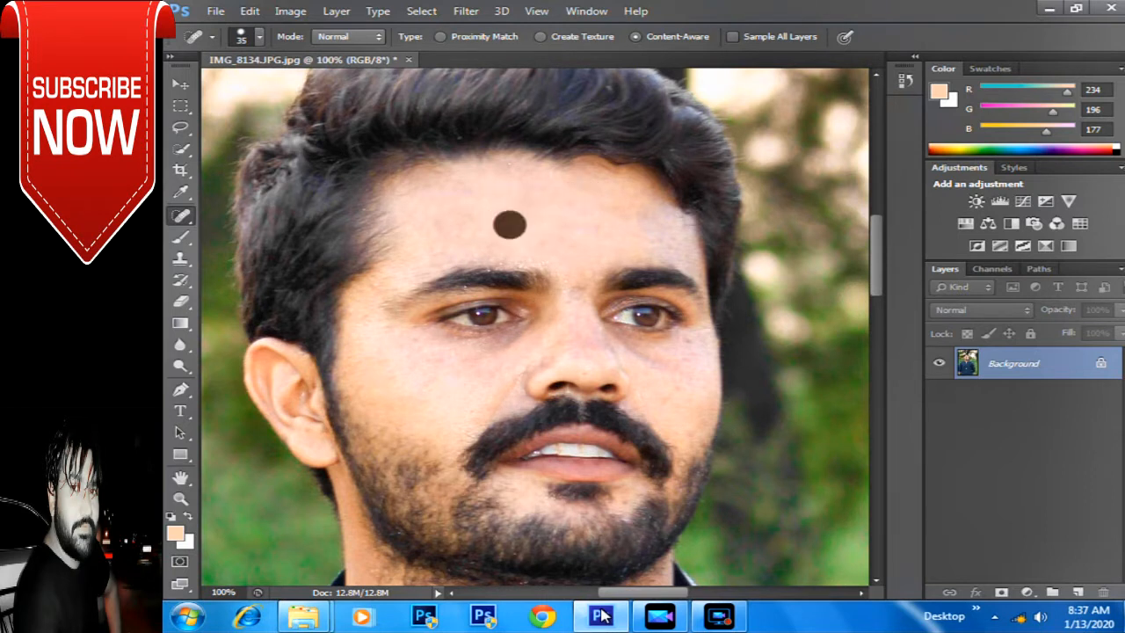
left_click(566, 207)
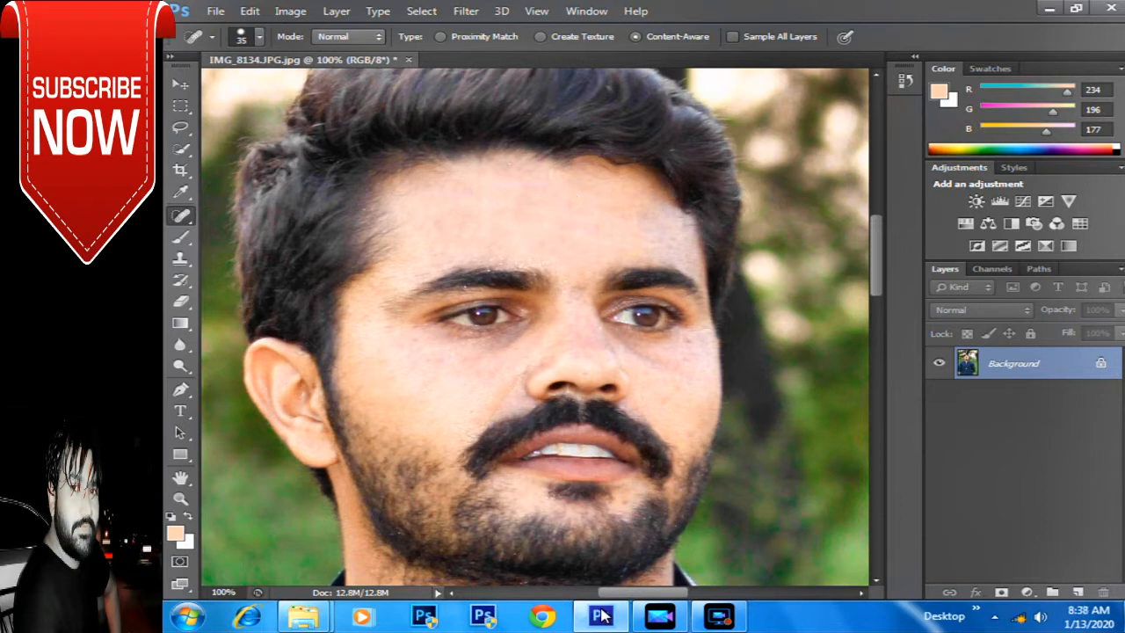
left_click(637, 206)
left_click(440, 225)
left_click(438, 243)
left_click(562, 202)
left_click(580, 210)
left_click(591, 225)
Step: Switch to the Mixer Brush tool and duplicate the Background layer
left_click(180, 237)
left_click(264, 279)
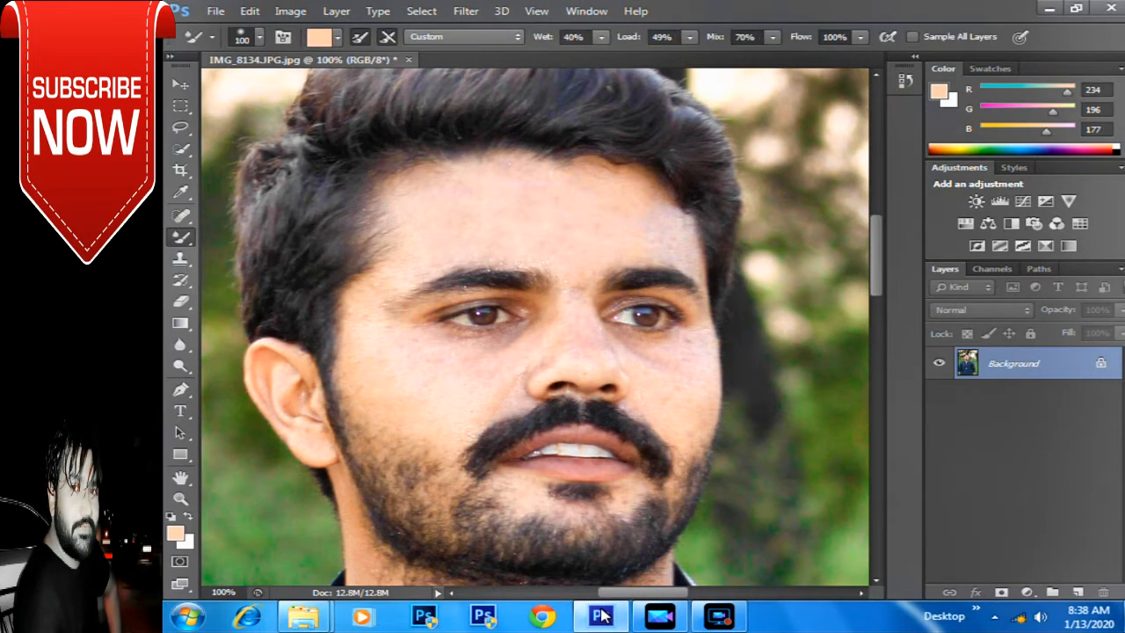
mouse_move(1050, 363)
left_mouse_down()
mouse_move(1065, 578)
mouse_move(1078, 592)
left_mouse_up()
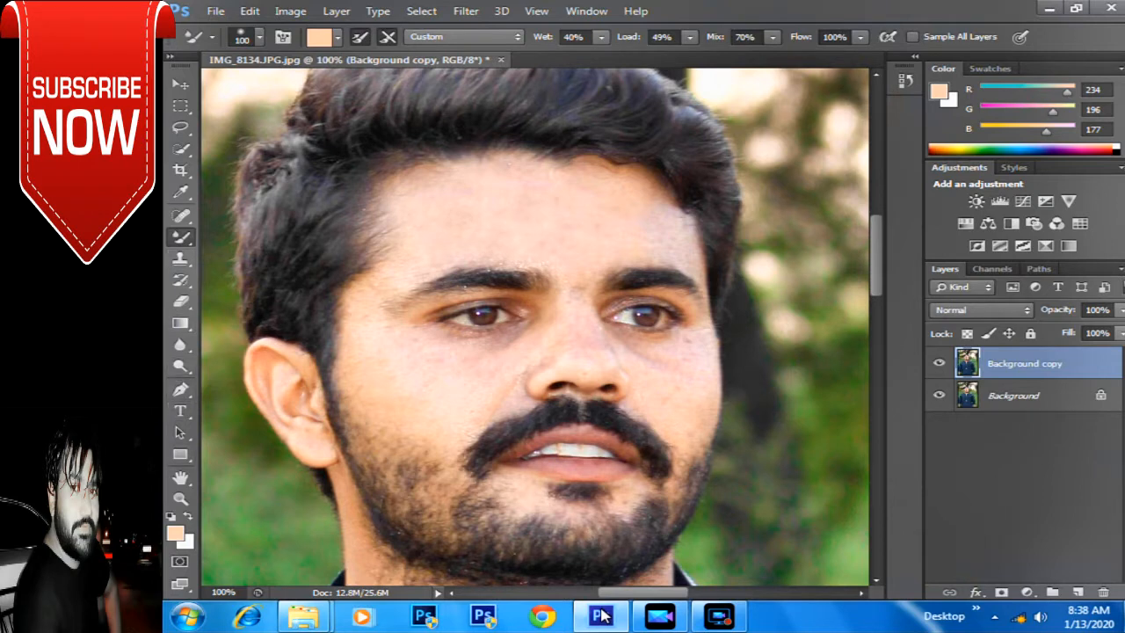
Step: Set the foreground colour to the light skin tone e3cdc6 sampled from the cheek
left_click(176, 533)
left_click(422, 360)
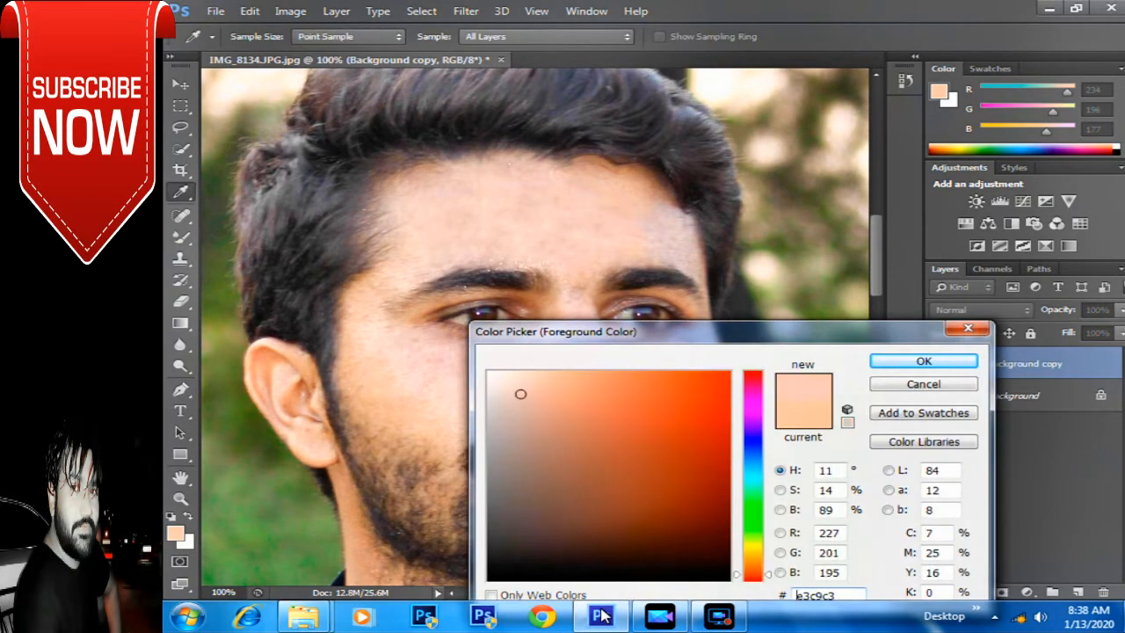
left_click_drag(422, 361, 431, 352)
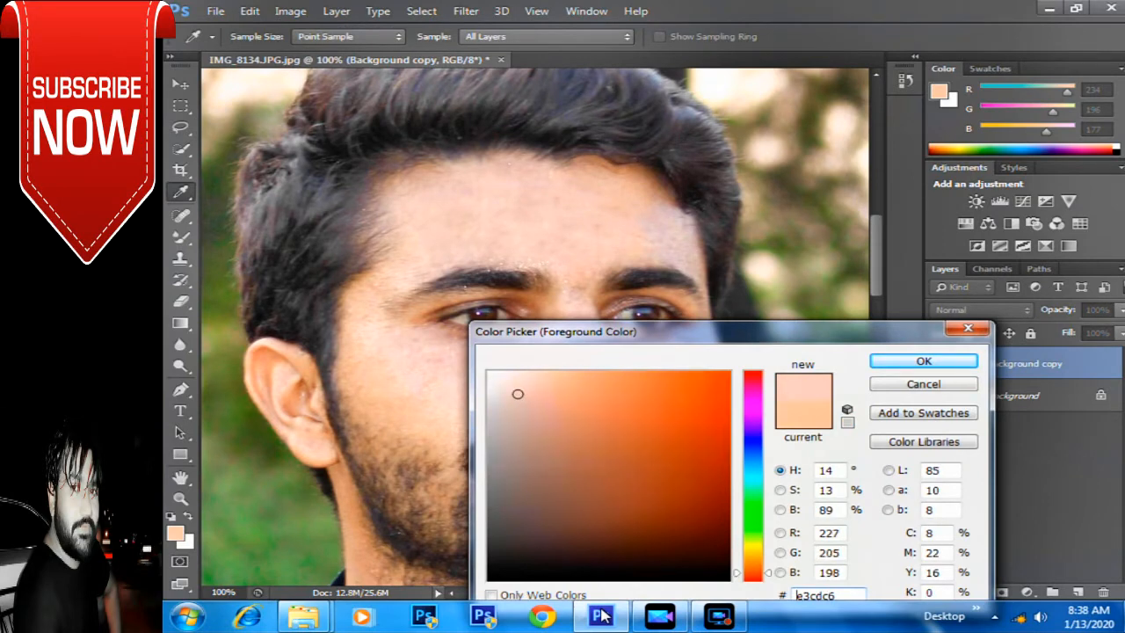
key("Return")
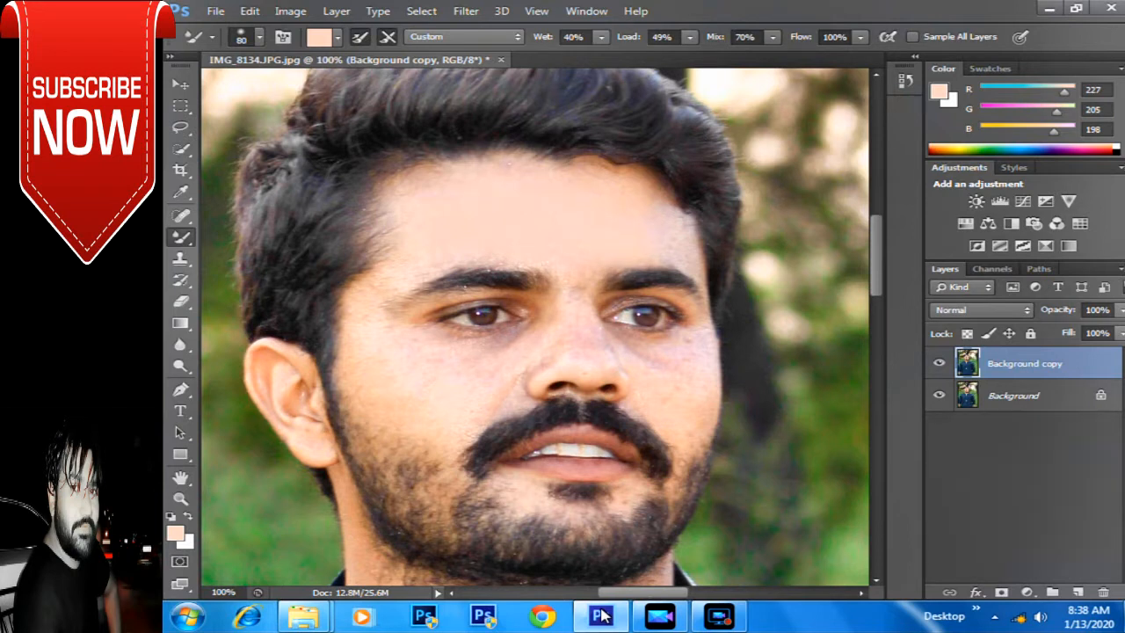
Step: Smooth the skin of the forehead, cheeks and nose with the Mixer Brush, varying its size between 45 and 80 px
key("bracketleft")
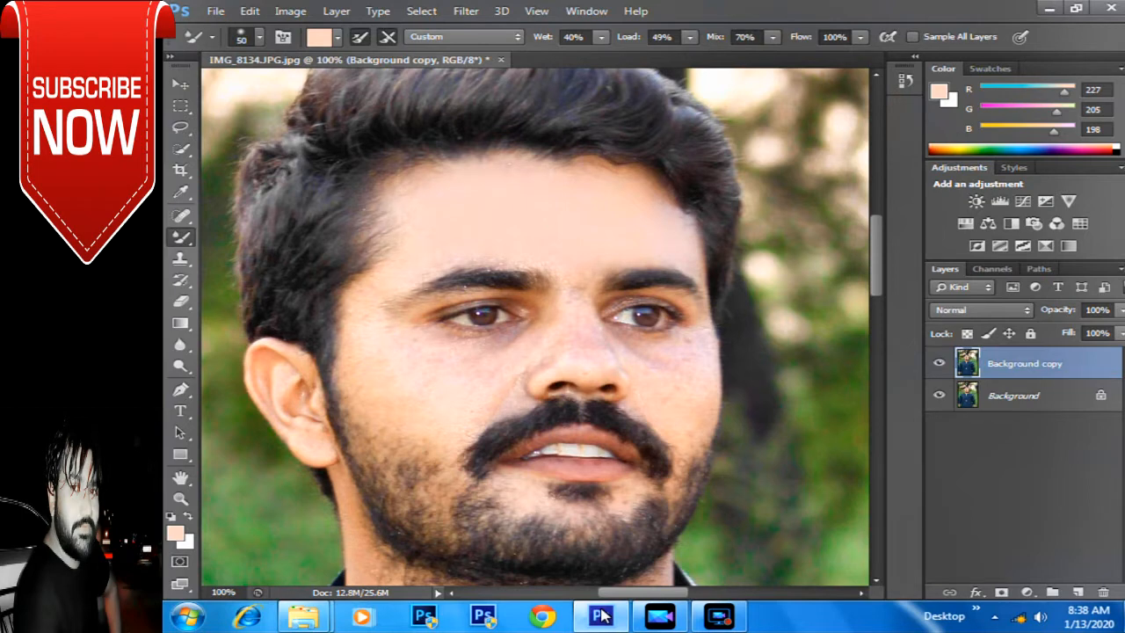
key("bracketright")
key("bracketright")
key("bracketleft")
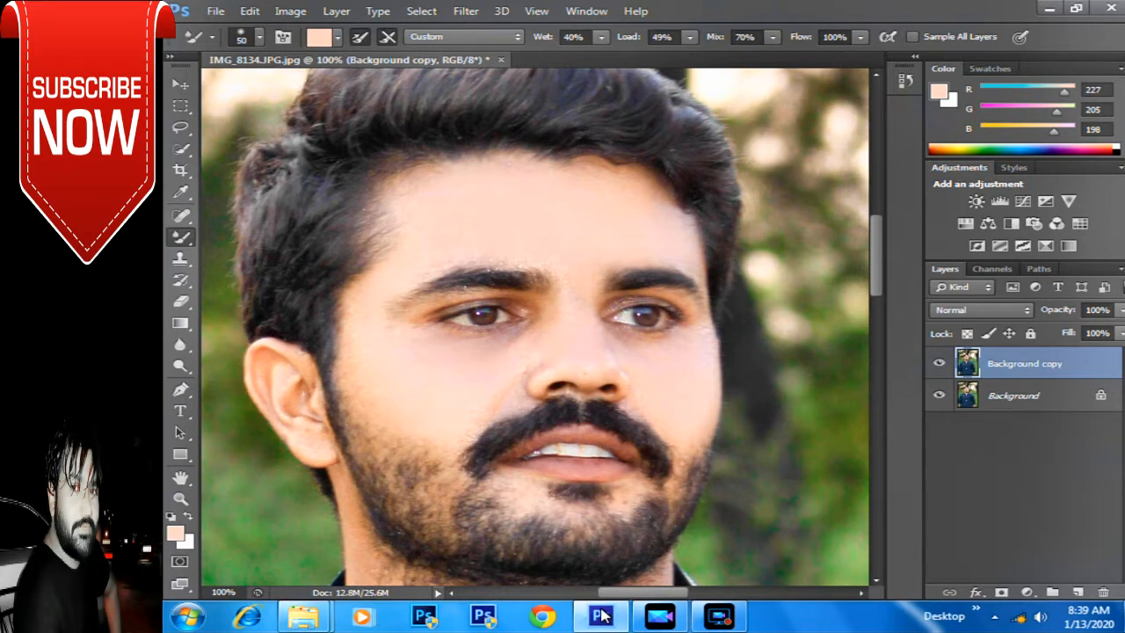
key("bracketright")
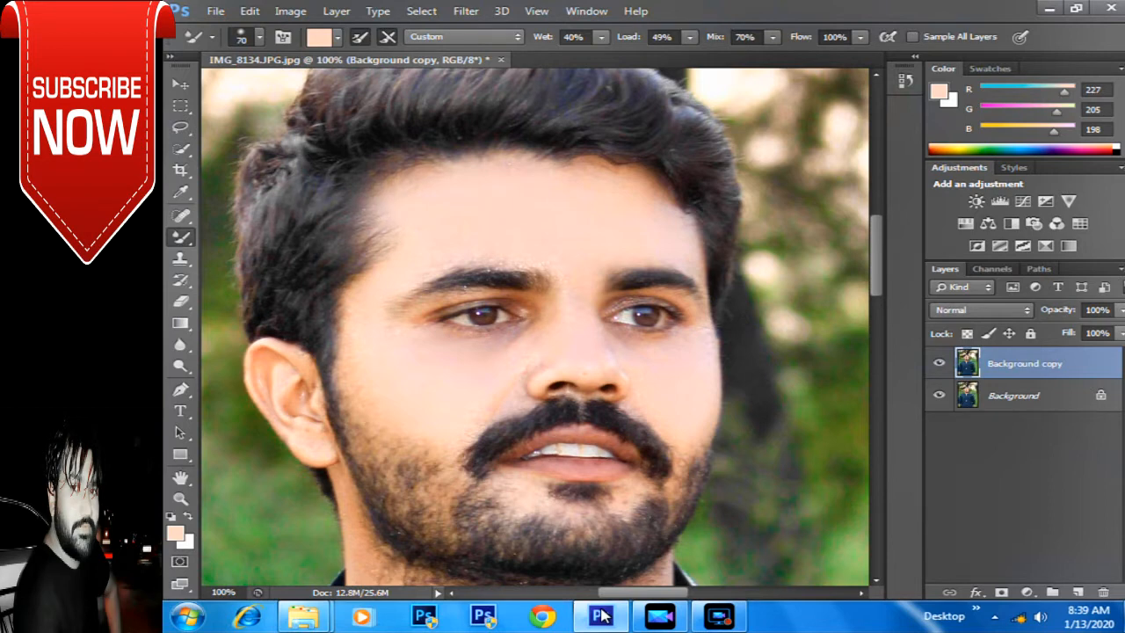
key("bracketleft")
key("bracketleft")
key("bracketleft")
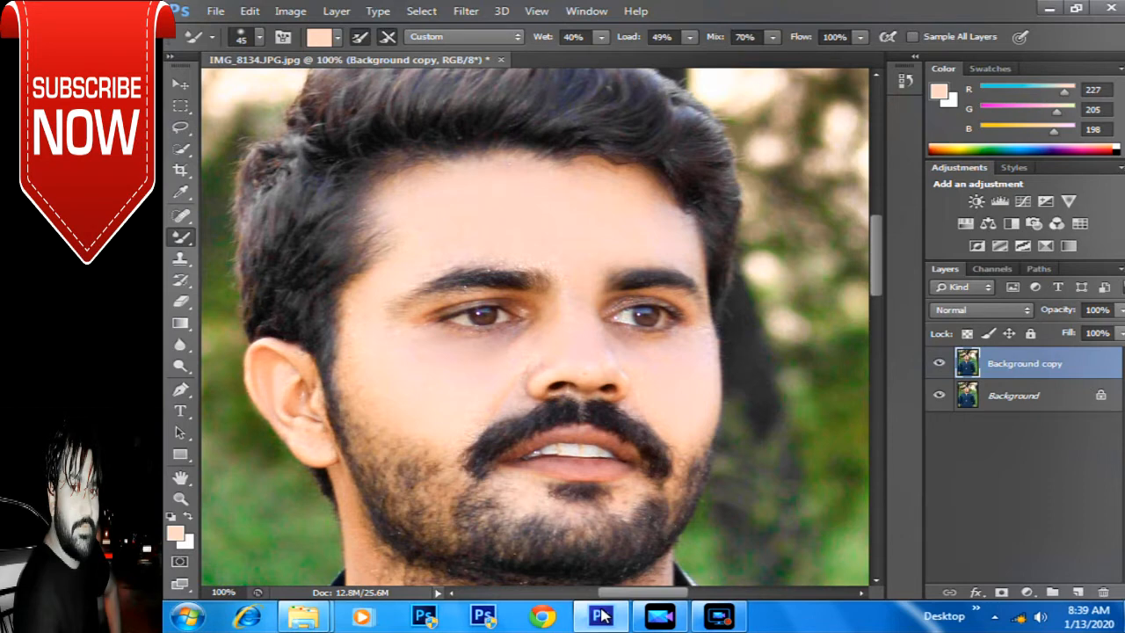
Step: Smooth the skin of the neck and the dark spot above the collar with the Mixer Brush, starting at 70 px
left_click_drag(571, 466, 503, 156)
key("bracketright")
key("bracketright")
key("bracketright")
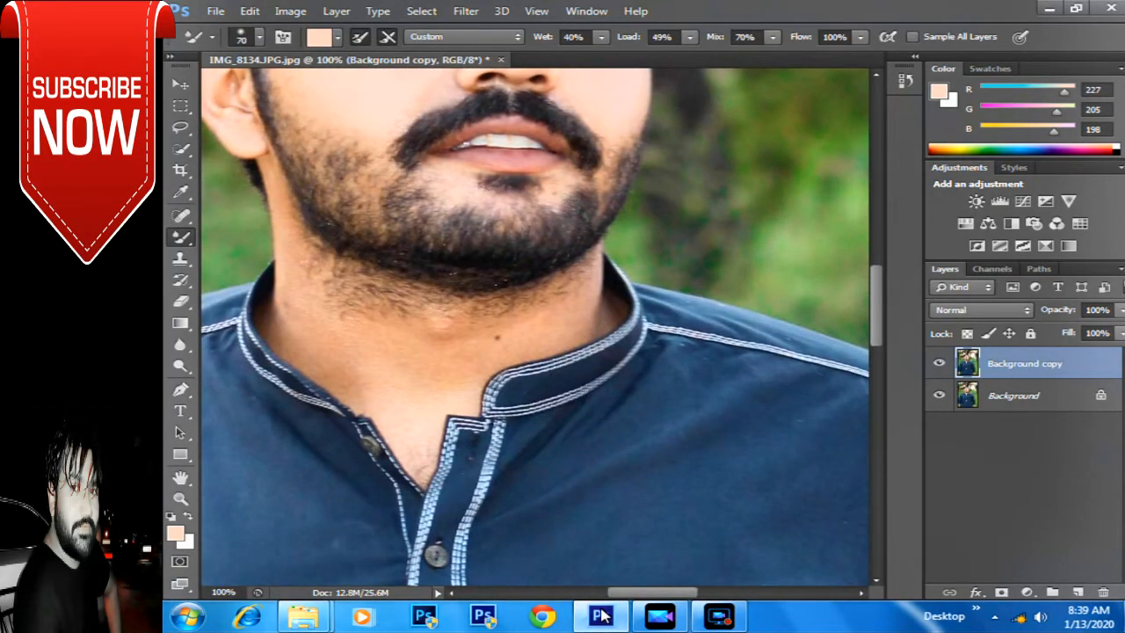
mouse_move(373, 420)
left_mouse_down()
mouse_move(352, 376)
mouse_move(283, 343)
left_mouse_up()
left_click_drag(335, 375, 272, 320)
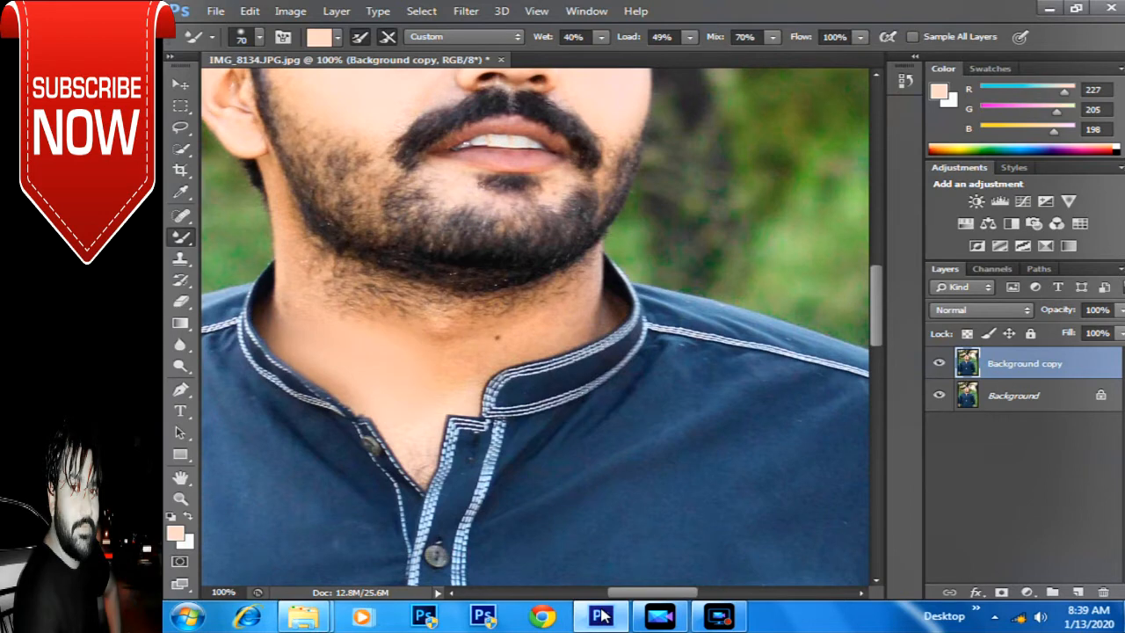
key("bracketleft")
mouse_move(489, 348)
left_mouse_down()
mouse_move(496, 340)
mouse_move(514, 353)
mouse_move(567, 336)
left_mouse_up()
left_click_drag(483, 364, 459, 403)
mouse_move(440, 440)
left_mouse_down()
mouse_move(394, 450)
mouse_move(312, 347)
left_mouse_up()
Step: Blend the shadowed side of the neck and the throat above the collar with the Mixer Brush at about 45 px
key("bracketleft")
key("bracketleft")
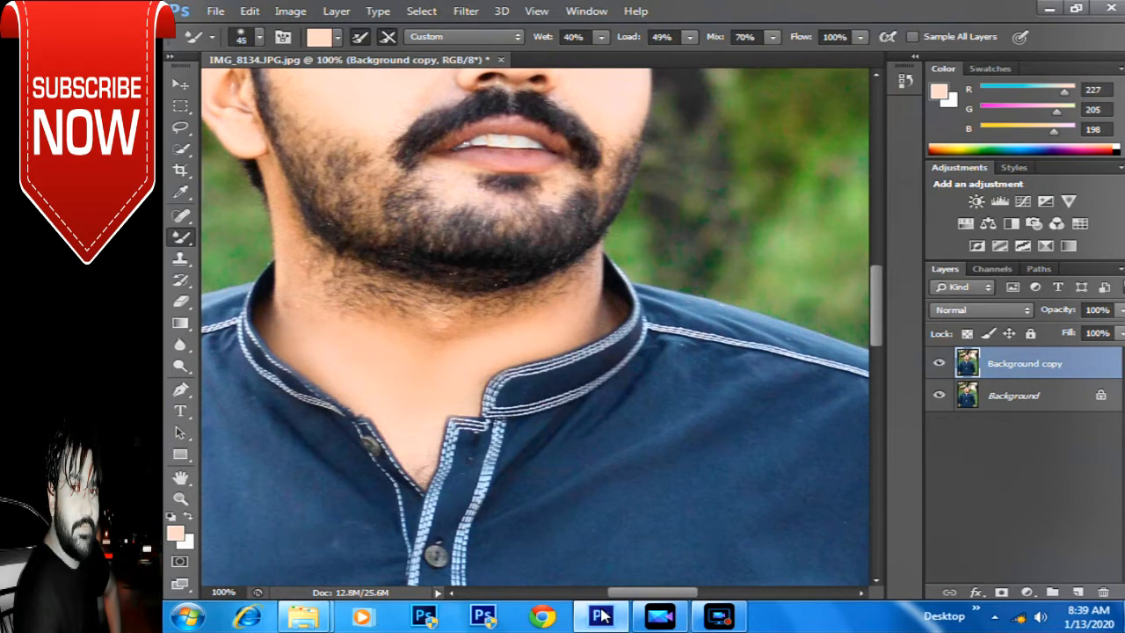
mouse_move(279, 302)
left_mouse_down()
mouse_move(297, 233)
mouse_move(265, 181)
left_mouse_up()
key("bracketleft")
key("bracketleft")
key("bracketright")
left_click_drag(293, 336, 266, 299)
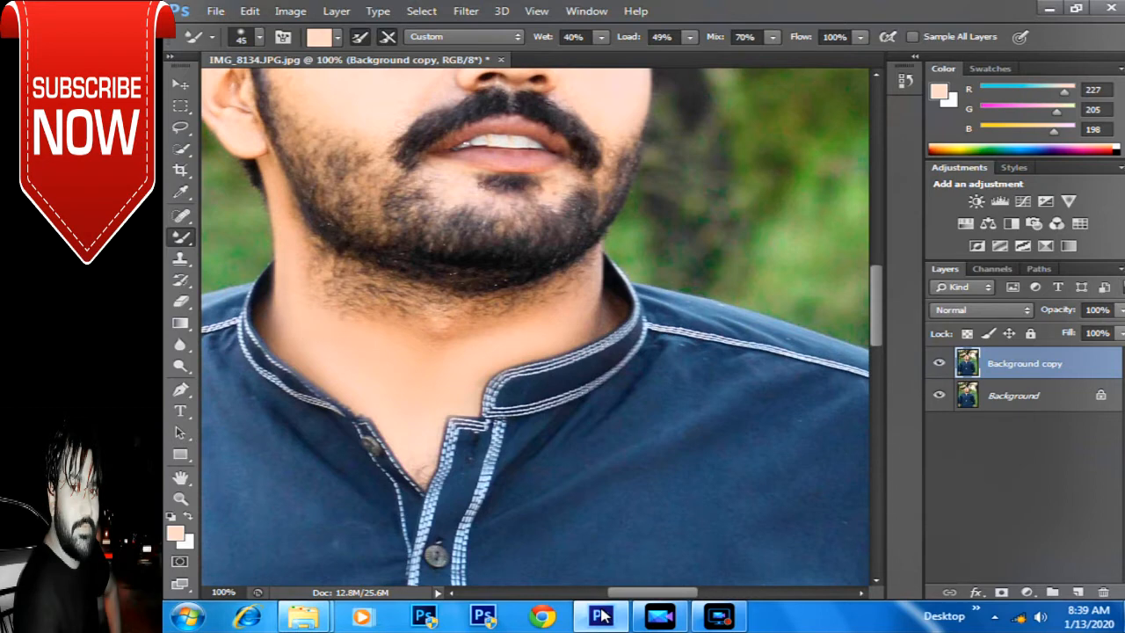
left_click_drag(417, 355, 431, 355)
Step: Touch up the cheek beside the moustache, the far cheek, the temple and the forehead with the Mixer Brush, varying its size between 30 and 60 px
scroll(536, 325, "up", 4)
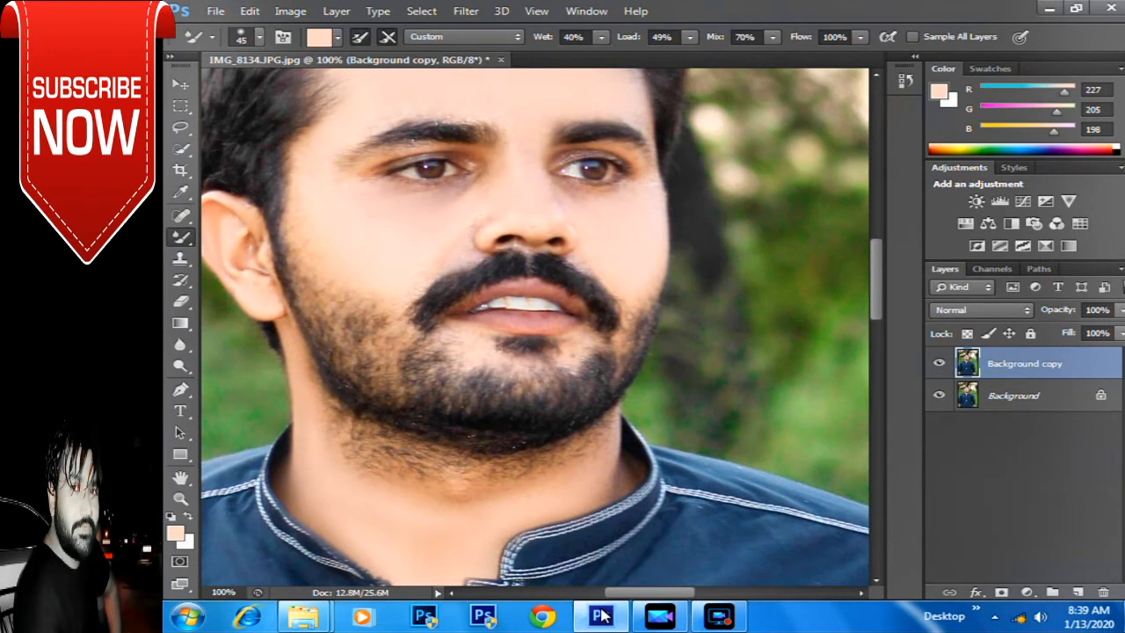
key("bracketleft")
key("bracketleft")
left_click_drag(426, 292, 434, 284)
left_click_drag(466, 334, 642, 282)
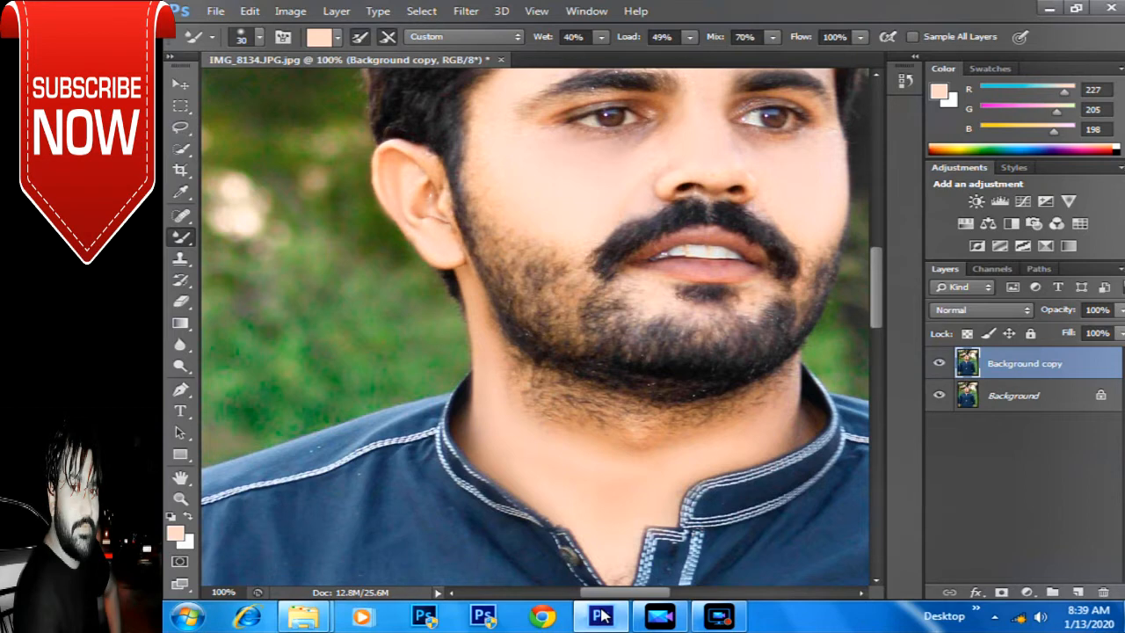
left_click_drag(747, 264, 402, 422)
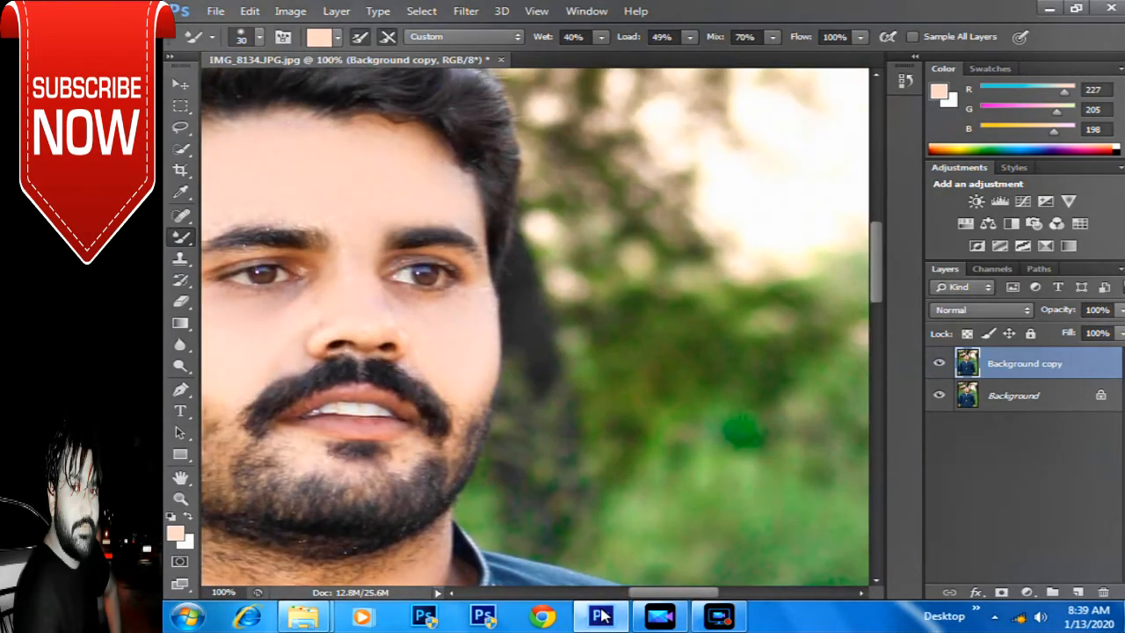
key("bracketright")
left_click(471, 424)
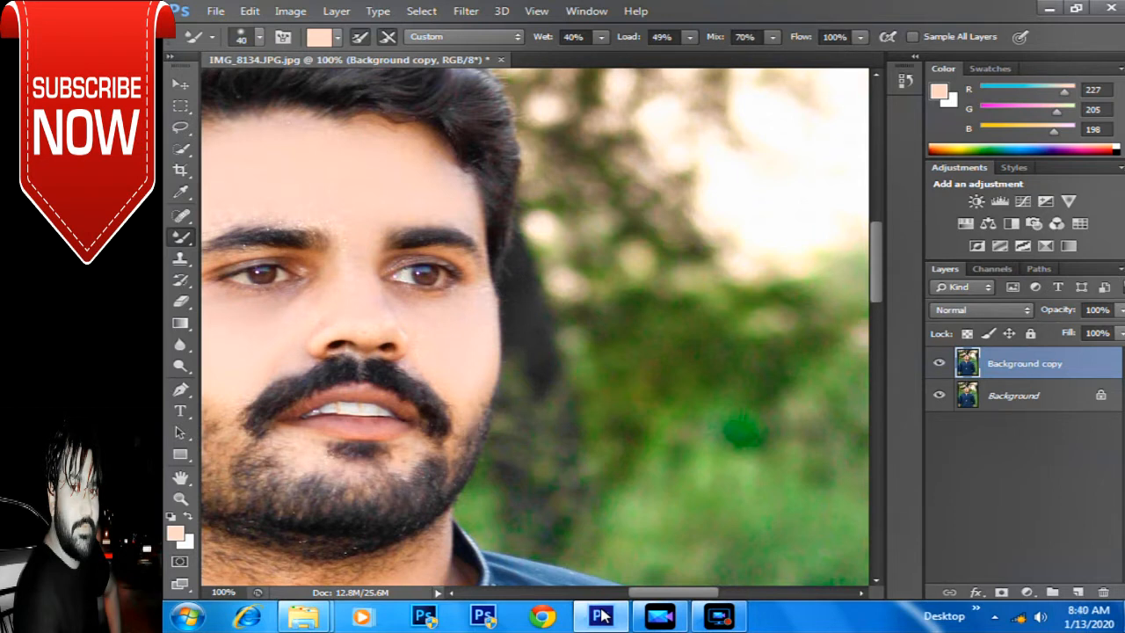
left_click(458, 233)
key("bracketright")
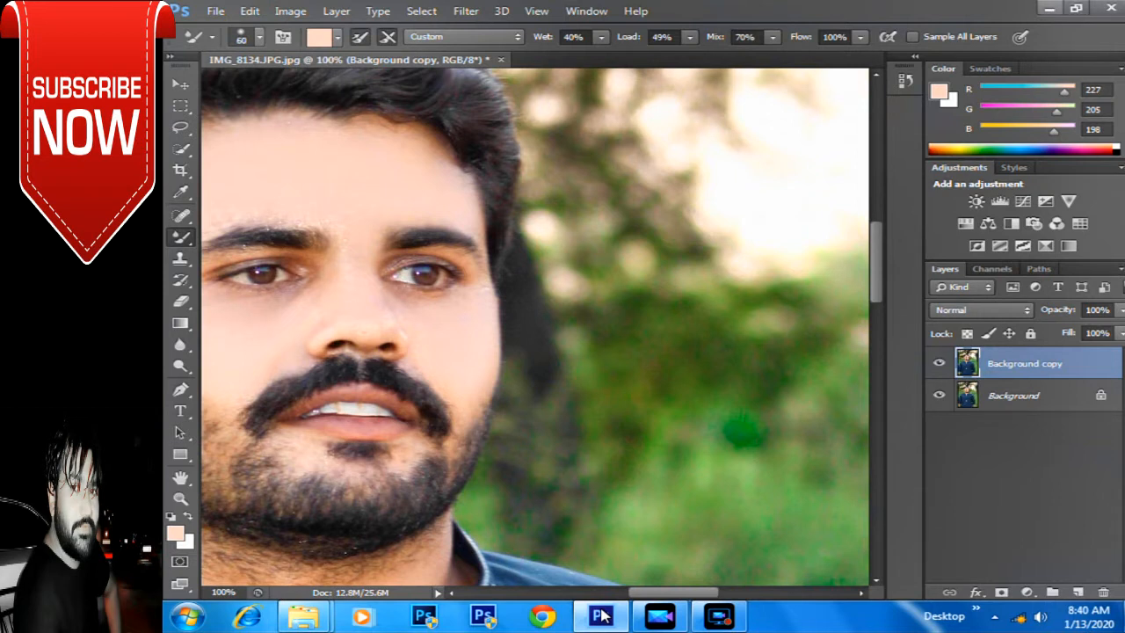
left_click_drag(418, 153, 429, 146)
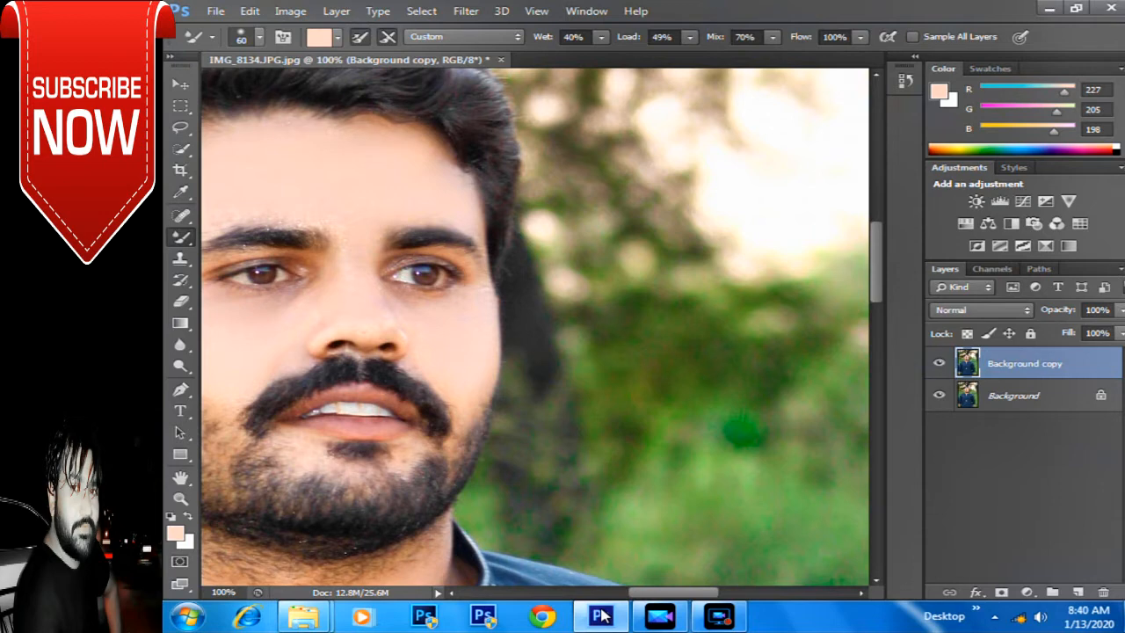
Step: Smooth the hairy skin of the forearm at the photo's left edge with the 80 px Mixer Brush
scroll(534, 325, "down", 10)
scroll(534, 325, "left", 5)
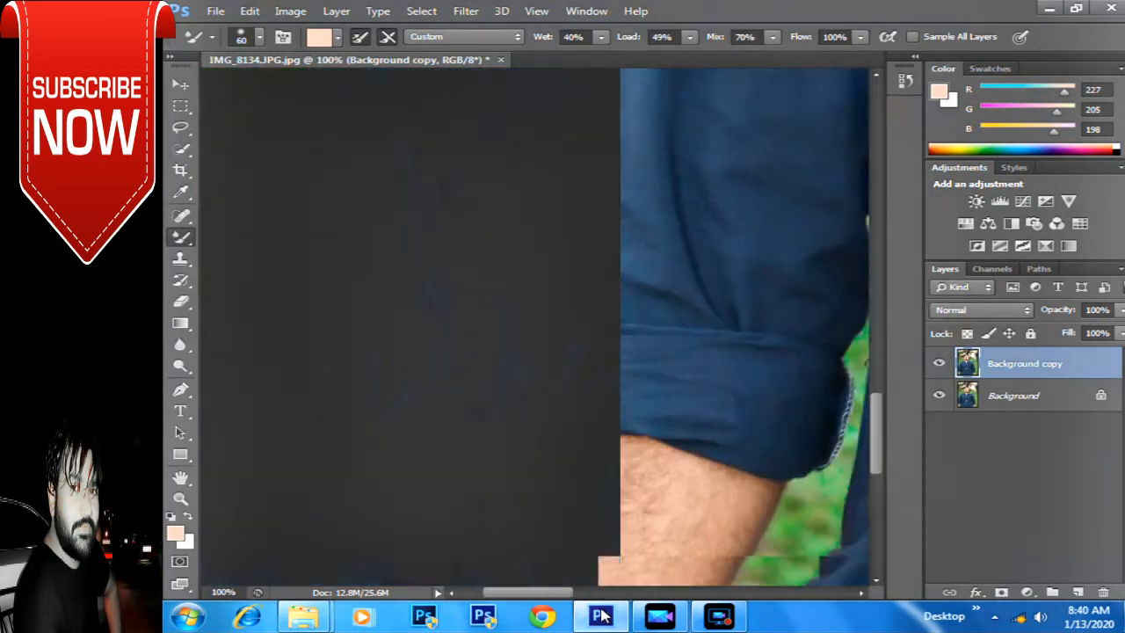
left_click_drag(580, 351, 501, 293)
key("bracketright")
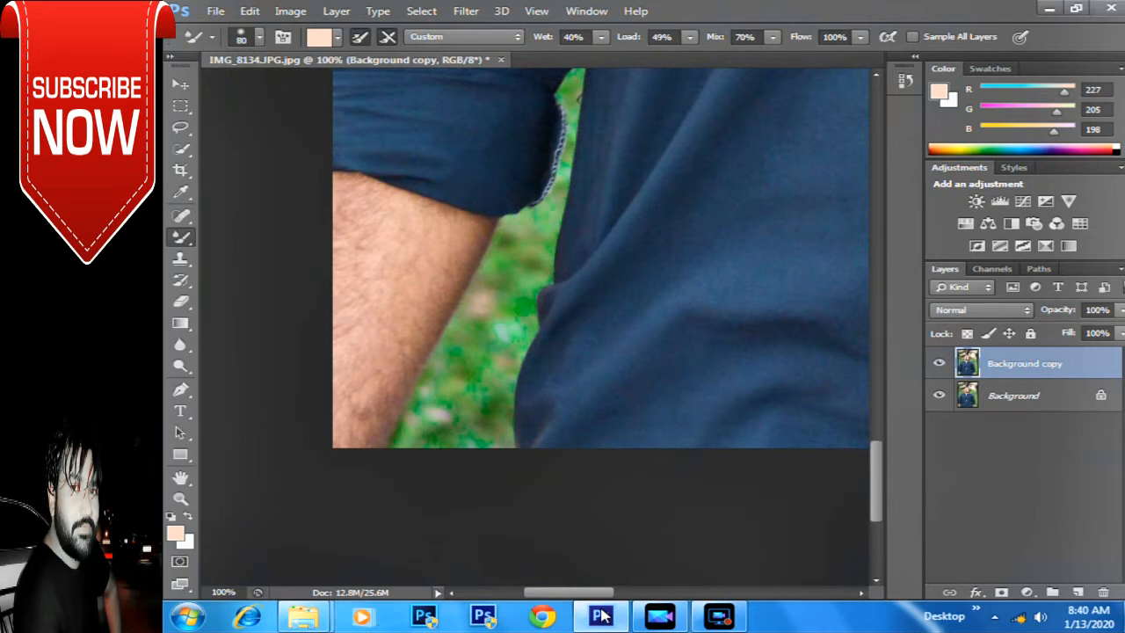
left_click_drag(362, 227, 359, 435)
left_click_drag(417, 295, 398, 368)
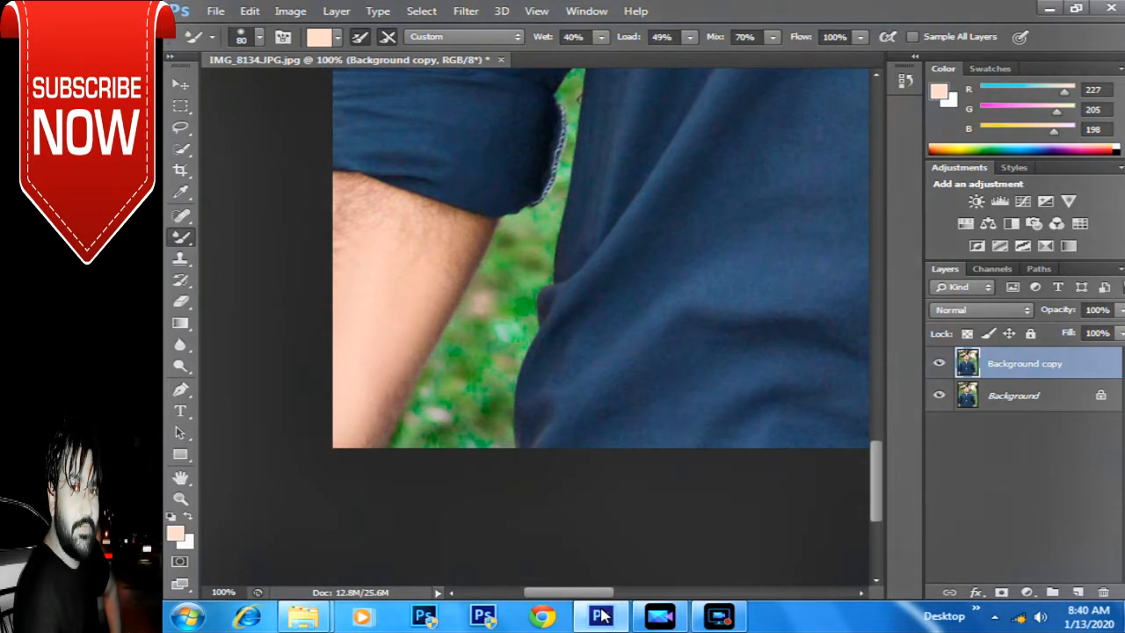
mouse_move(344, 210)
left_mouse_down()
mouse_move(340, 221)
mouse_move(341, 202)
mouse_move(371, 190)
mouse_move(416, 202)
left_mouse_up()
mouse_move(345, 183)
left_mouse_down()
mouse_move(424, 205)
mouse_move(450, 225)
mouse_move(457, 257)
mouse_move(442, 304)
mouse_move(381, 376)
mouse_move(366, 429)
mouse_move(386, 406)
left_mouse_up()
Step: Smooth the lower part of the other forearm, on the photo's right side, with the 80 px Mixer Brush
left_click_drag(668, 334, 431, 315)
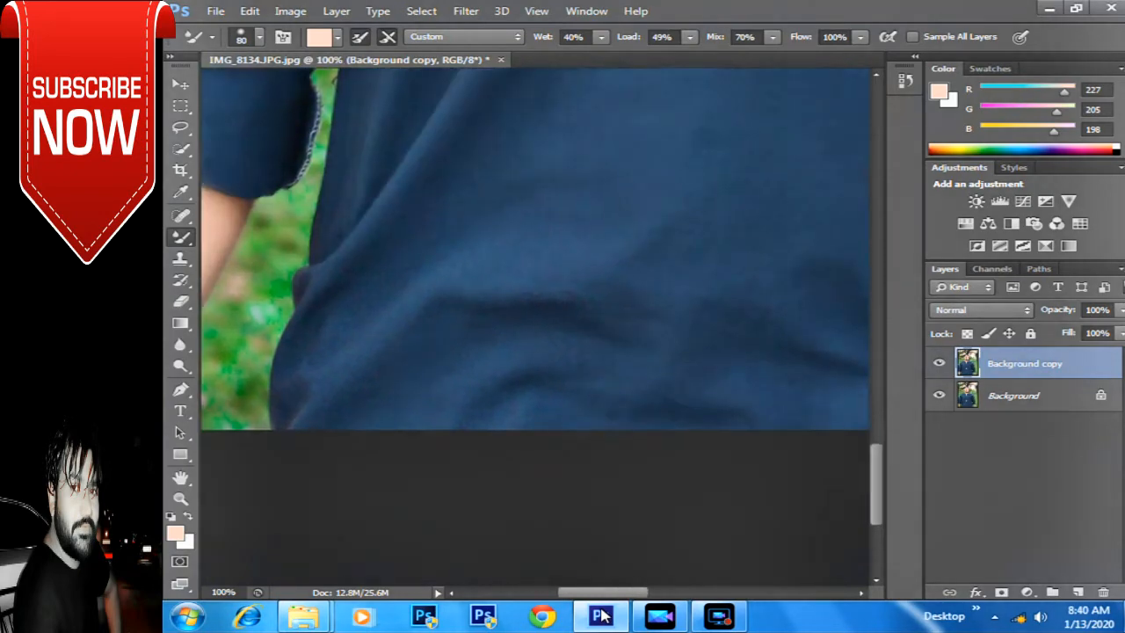
left_click_drag(509, 83, 492, 576)
left_click_drag(756, 334, 371, 359)
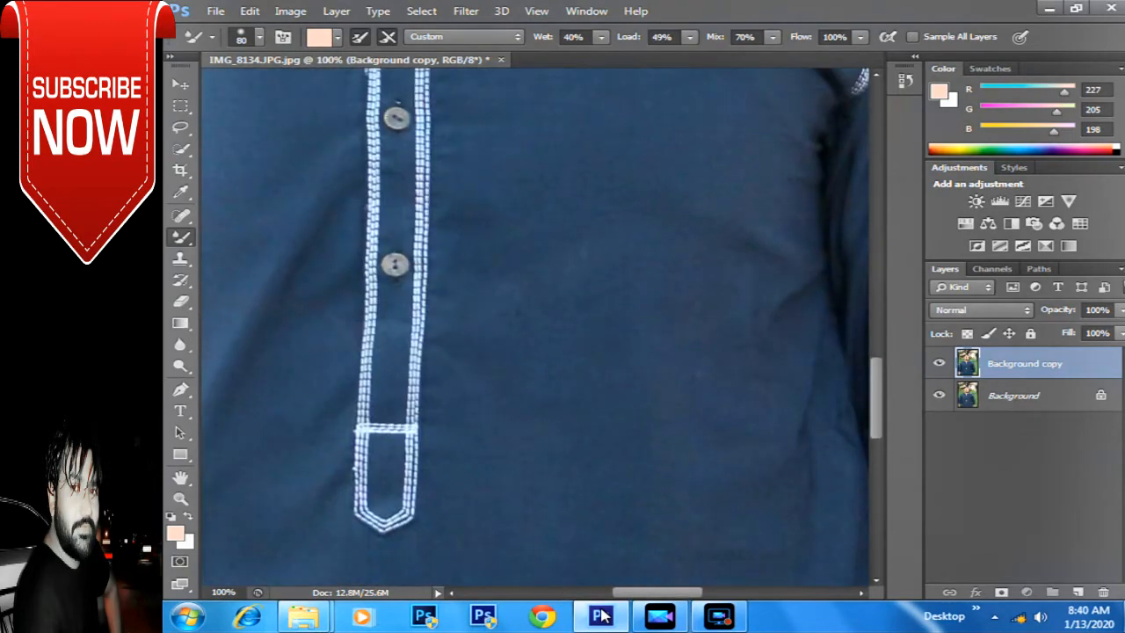
left_click_drag(756, 334, 311, 330)
left_click_drag(545, 492, 510, 180)
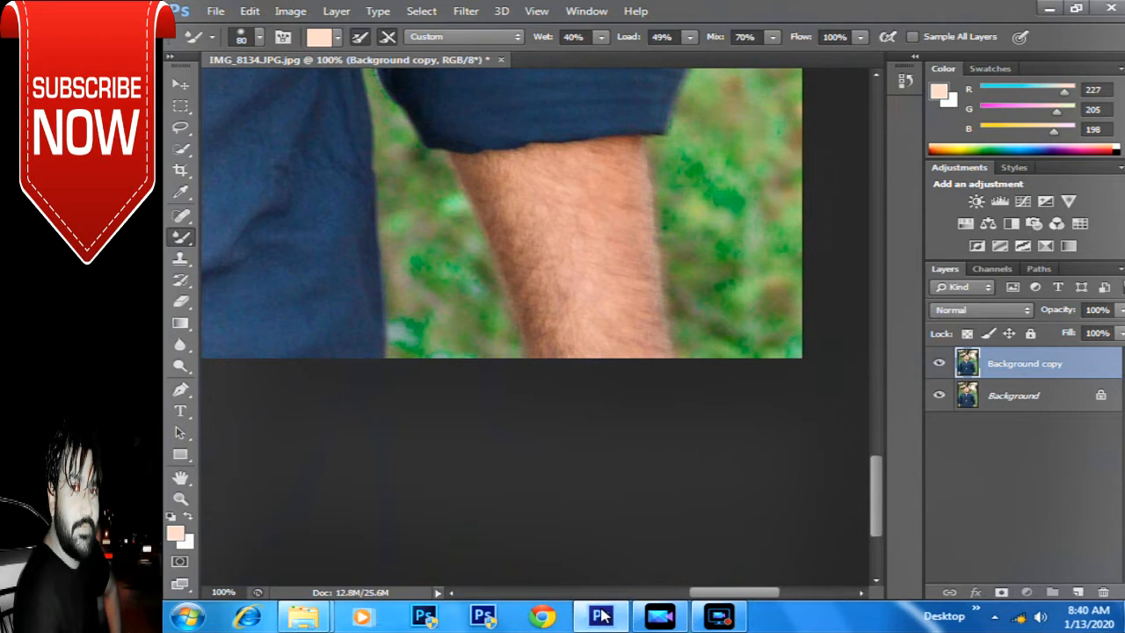
mouse_move(591, 215)
left_mouse_down()
mouse_move(617, 294)
mouse_move(643, 324)
left_mouse_up()
left_click_drag(644, 215, 663, 316)
left_click_drag(632, 242, 647, 334)
left_click_drag(586, 255, 592, 316)
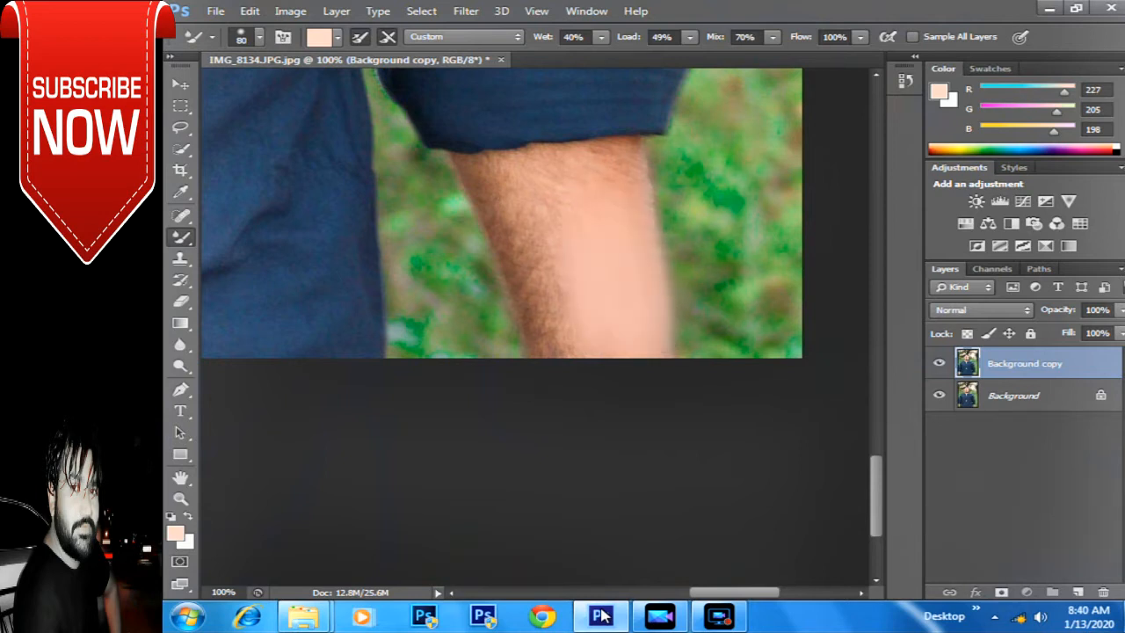
left_click_drag(536, 218, 555, 327)
left_click_drag(508, 200, 532, 295)
left_click_drag(522, 246, 549, 347)
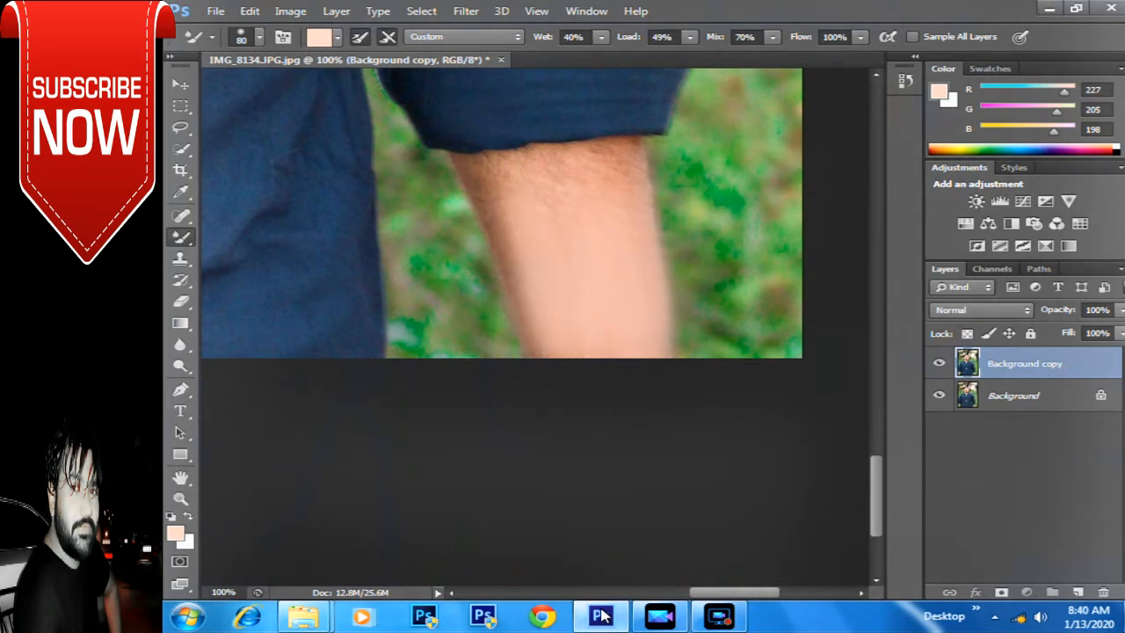
Step: Blend the remaining hair below the rolled sleeve and along that forearm's edges with the Mixer Brush at 60 px
key("bracketleft")
key("bracketleft")
mouse_move(621, 162)
left_mouse_down()
mouse_move(541, 176)
mouse_move(628, 208)
left_mouse_up()
mouse_move(559, 162)
left_mouse_down()
mouse_move(494, 167)
mouse_move(504, 246)
mouse_move(522, 276)
left_mouse_up()
left_click_drag(536, 197, 561, 223)
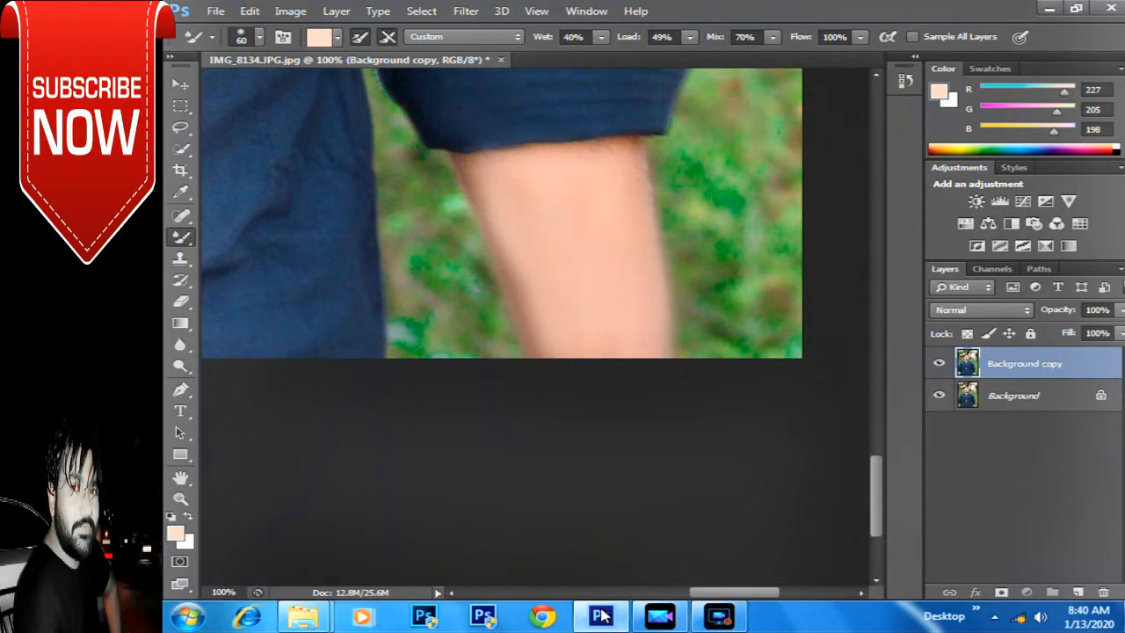
mouse_move(631, 156)
left_mouse_down()
mouse_move(604, 144)
mouse_move(639, 150)
mouse_move(483, 156)
left_mouse_up()
mouse_move(531, 280)
left_mouse_down()
mouse_move(510, 243)
mouse_move(531, 293)
left_mouse_up()
left_click_drag(508, 226, 479, 169)
left_click_drag(640, 296, 644, 313)
mouse_move(546, 304)
left_mouse_down()
mouse_move(555, 341)
mouse_move(538, 340)
left_mouse_up()
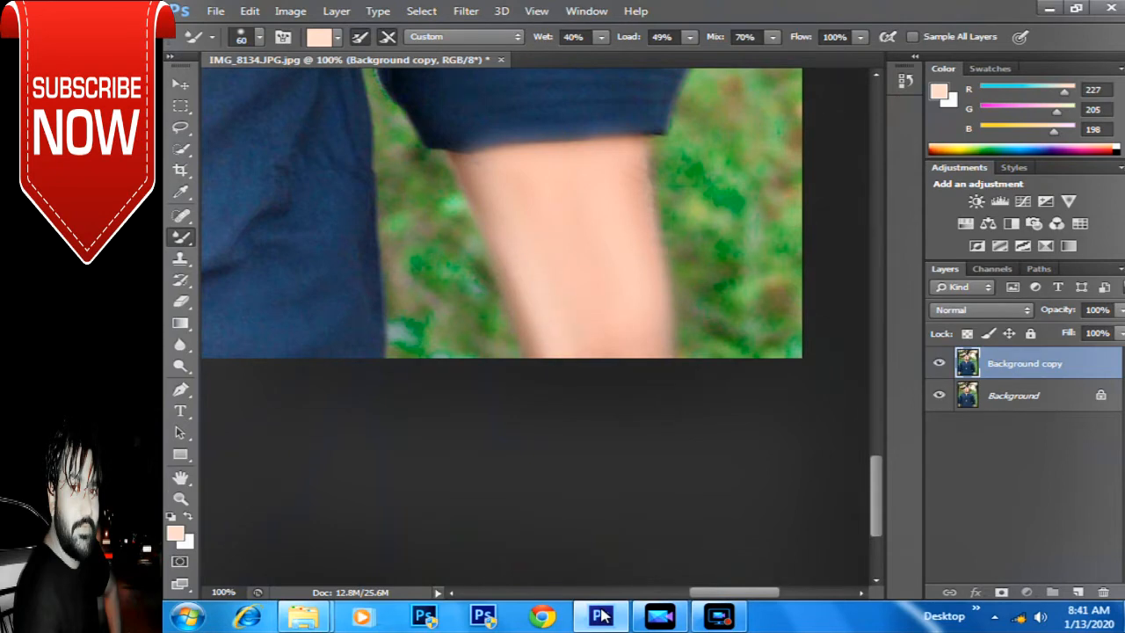
Step: Set the Fill of the Background copy layer to 70%
key("z")
right_click(613, 227)
left_click(646, 236)
right_click(564, 152)
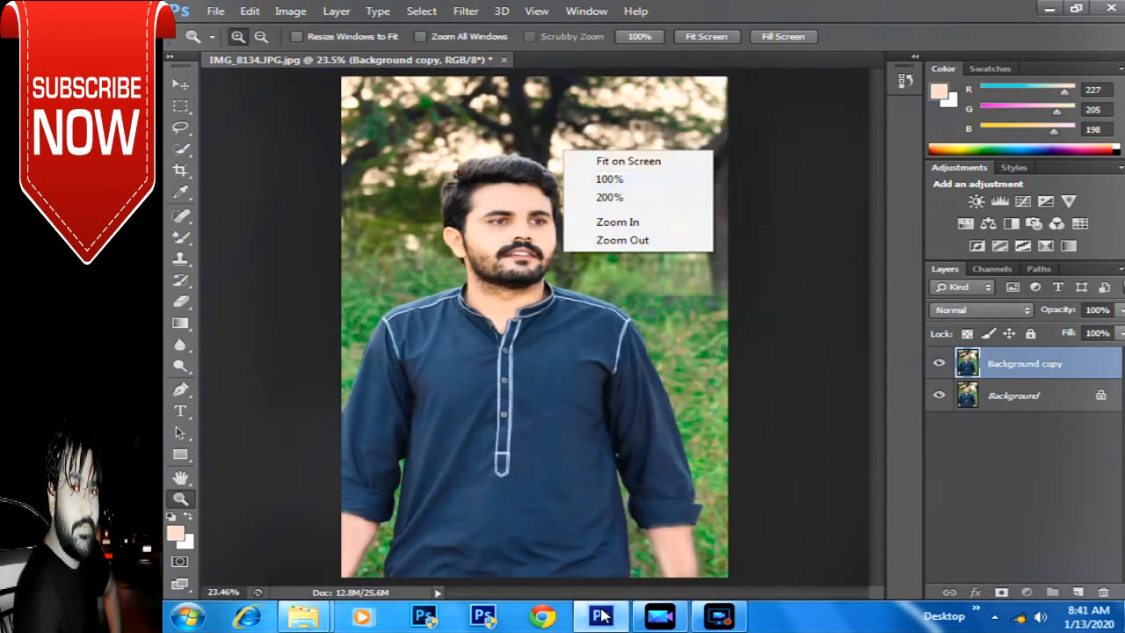
left_click(626, 240)
left_click_drag(635, 148, 471, 438)
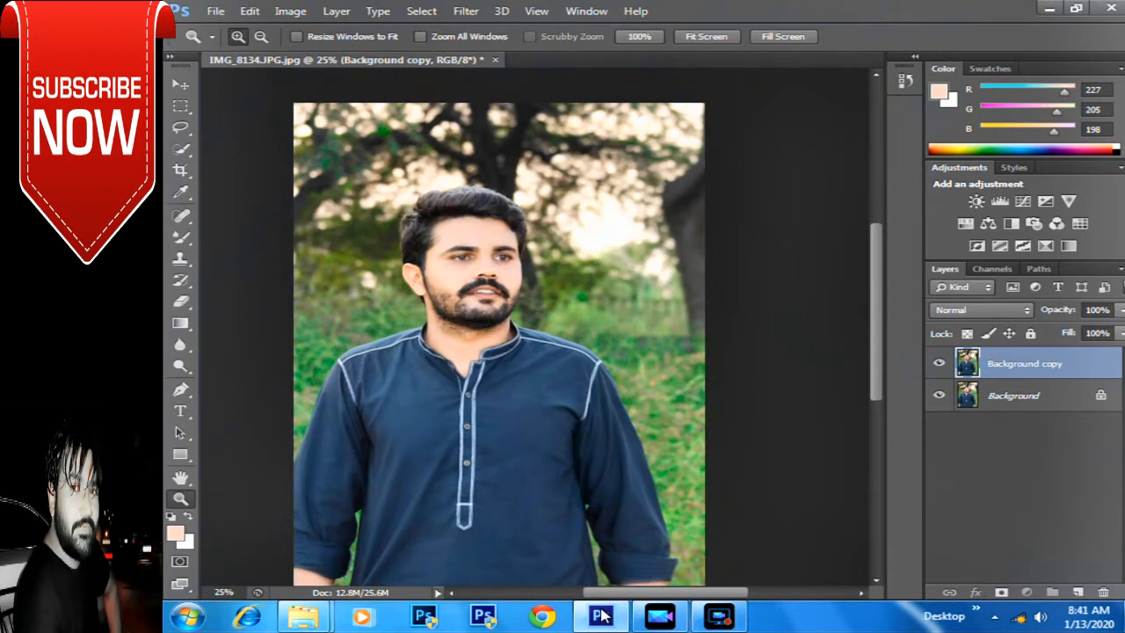
left_click(1121, 333)
mouse_move(1122, 352)
left_mouse_down()
mouse_move(1067, 353)
mouse_move(1097, 353)
mouse_move(1078, 352)
left_mouse_up()
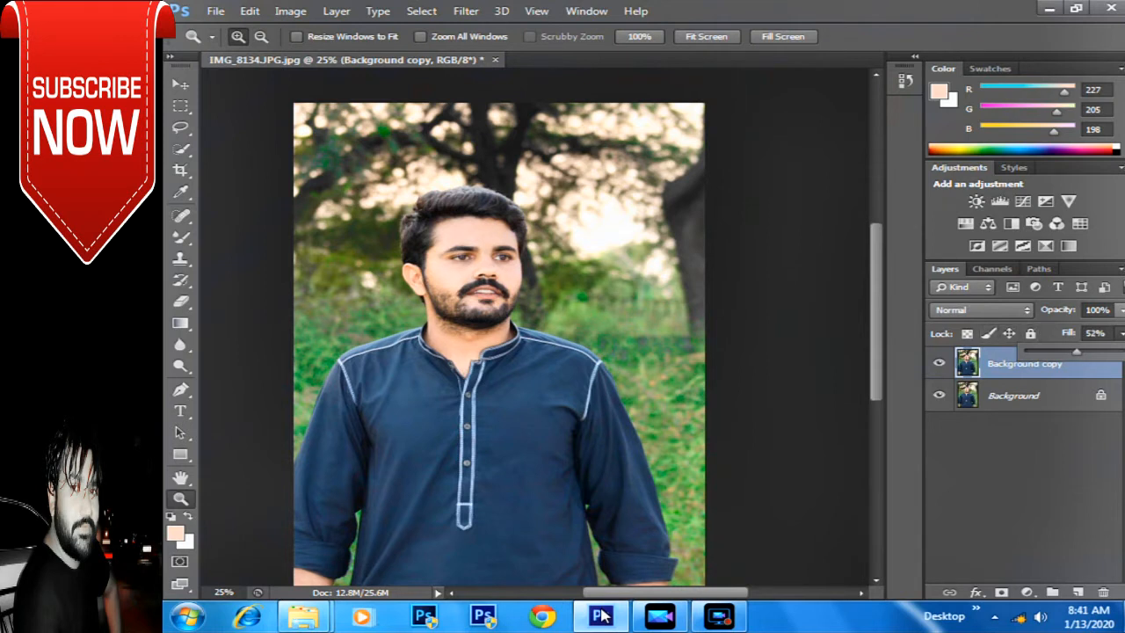
left_click_drag(1077, 353, 1094, 353)
Step: Add a Color Lookup adjustment layer and choose filmstock_50.3dl as its 3DLUT file
right_click(357, 269)
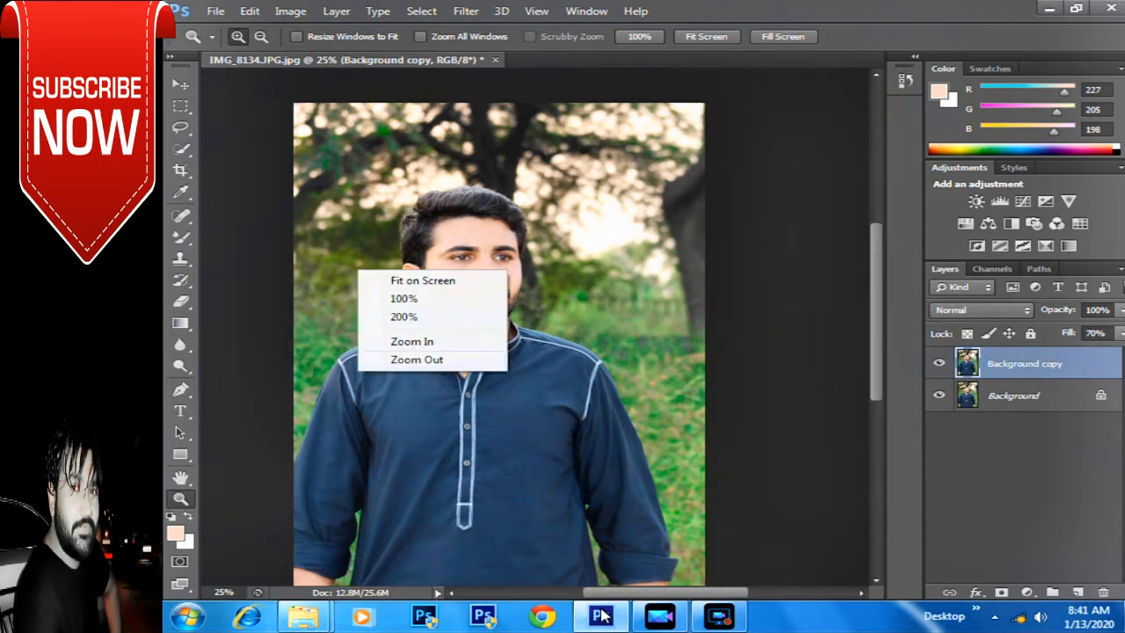
left_click(395, 359)
left_click(494, 340)
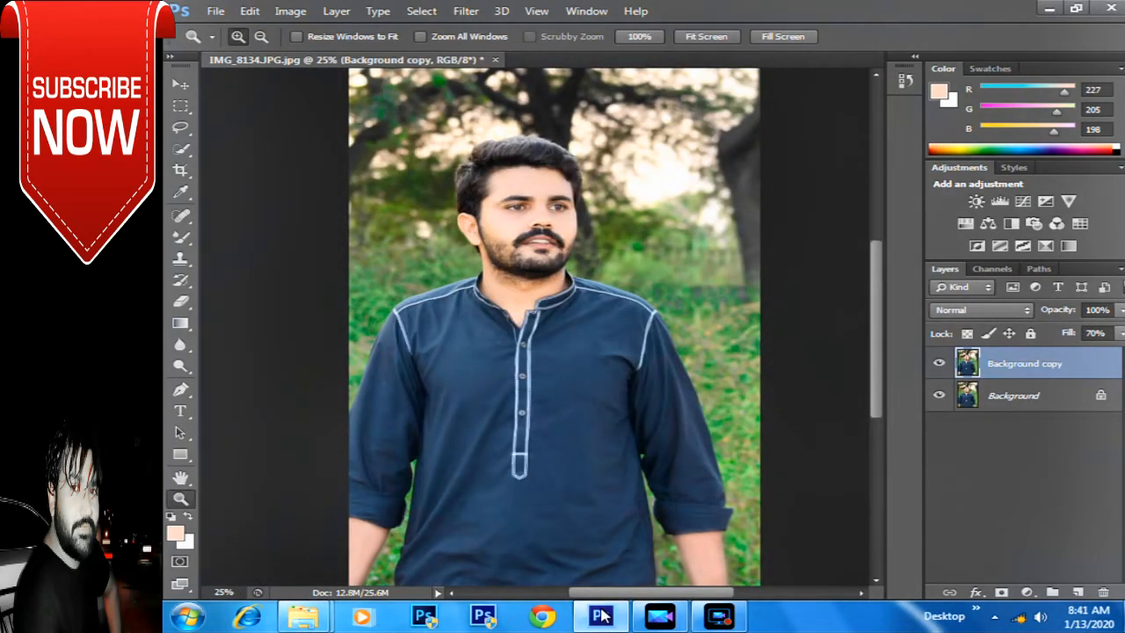
left_click(1081, 224)
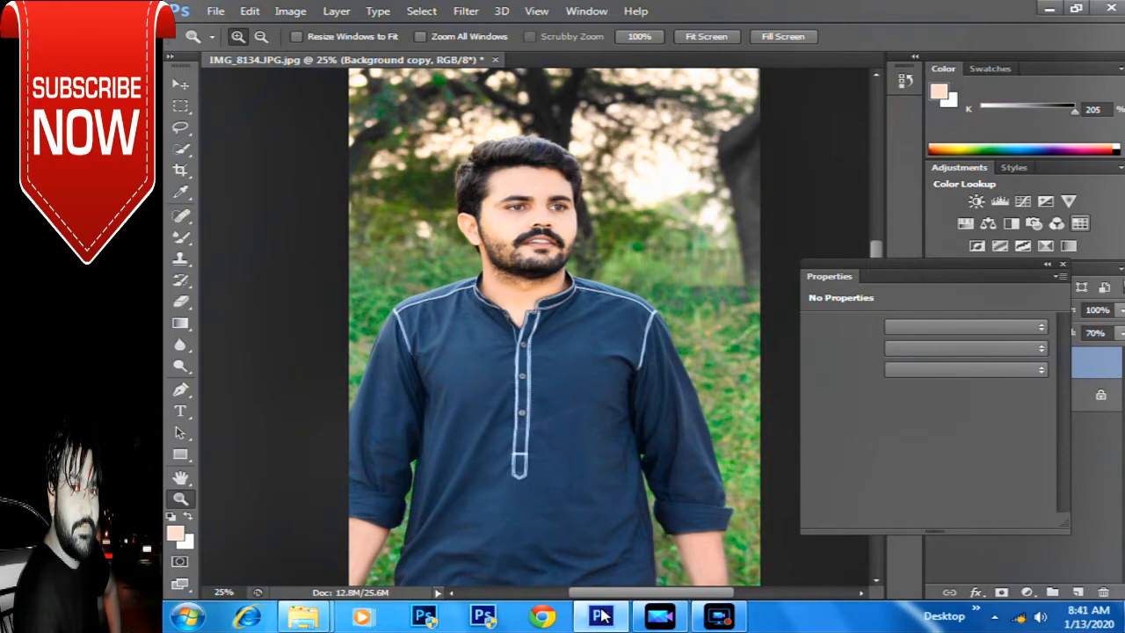
left_click(966, 326)
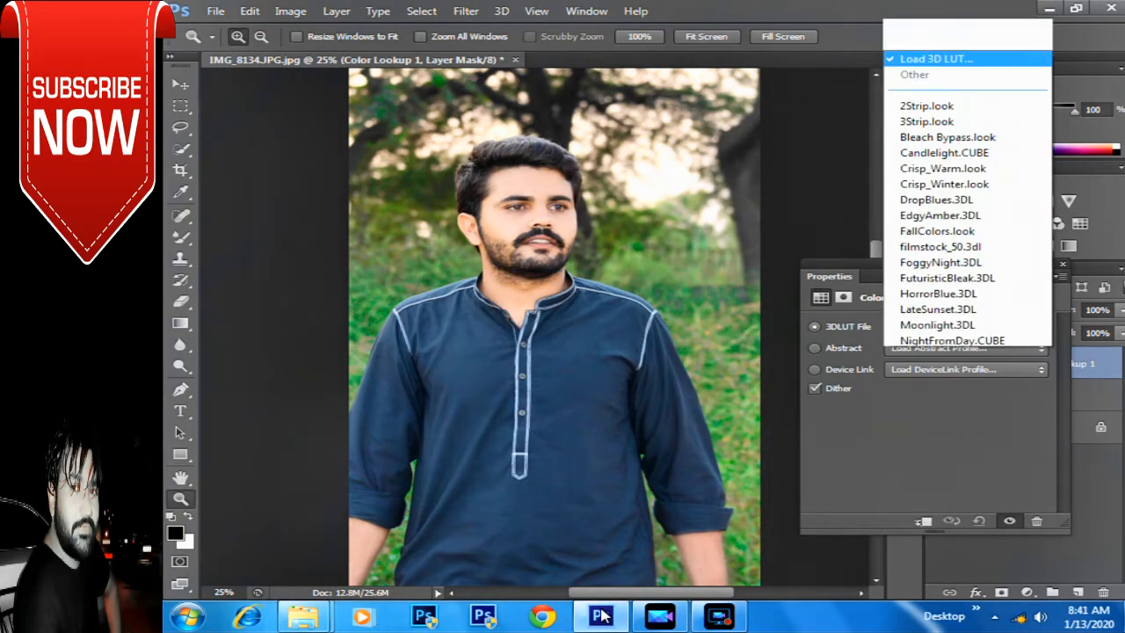
left_click(966, 54)
key("Down")
key("Down")
key("Down")
key("Down")
key("Down")
key("Down")
key("Down")
key("Down")
key("Down")
key("Down")
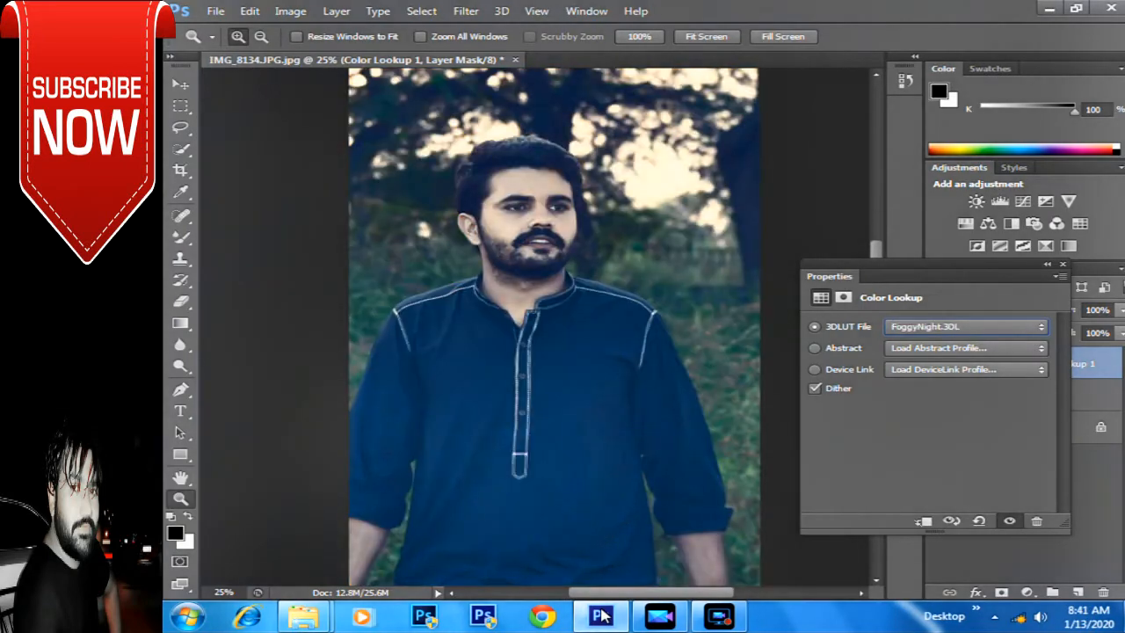
key("Up")
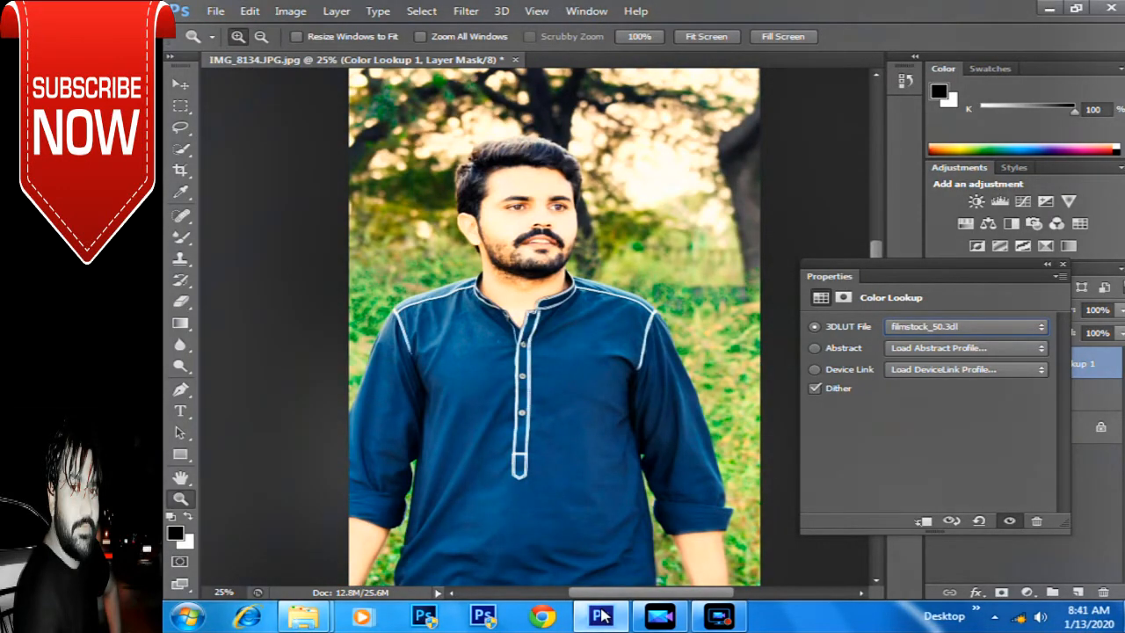
Step: Set the Color Lookup layer's Fill to 37% and its Opacity to 27%
left_click(1063, 264)
left_click(1121, 333)
left_click_drag(1114, 352, 1062, 351)
right_click(572, 185)
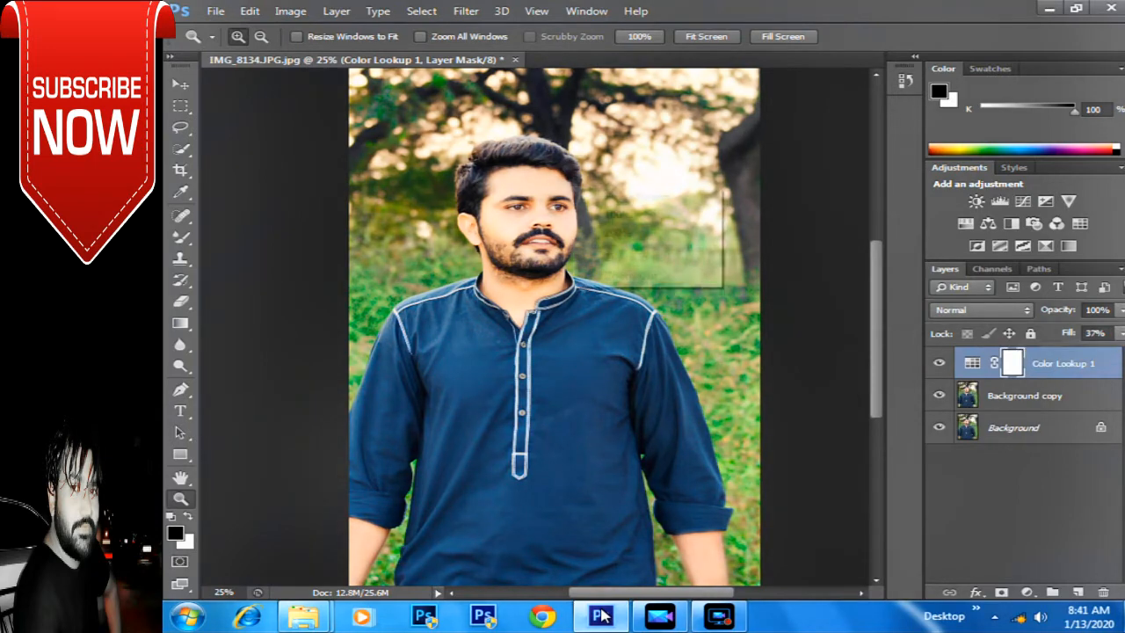
left_click(629, 274)
left_click_drag(448, 150, 652, 415)
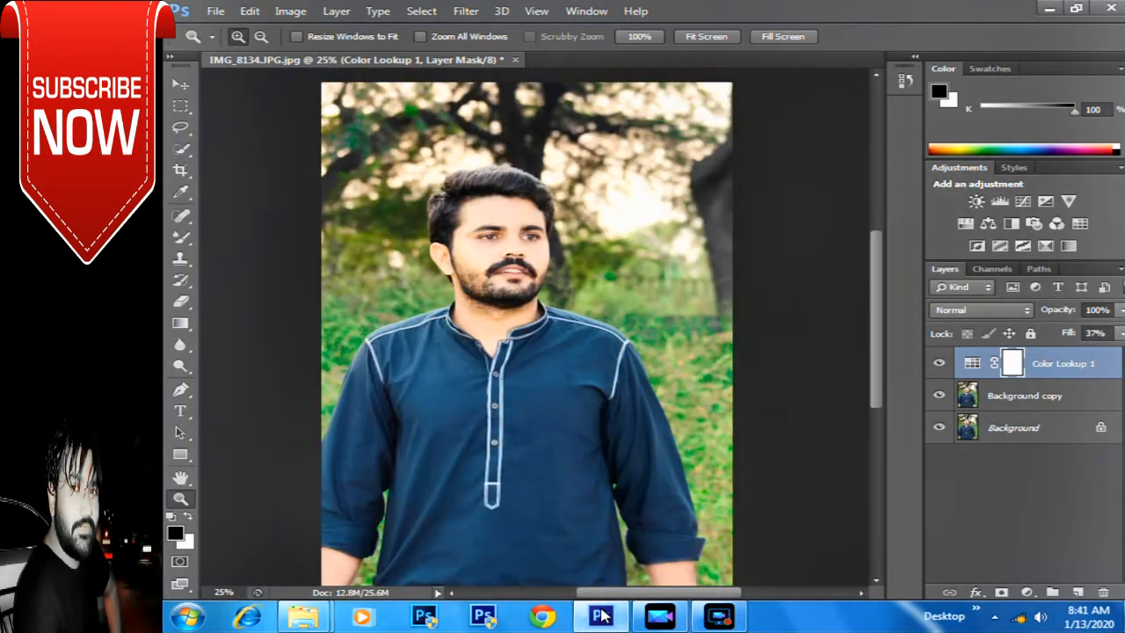
right_click(551, 235)
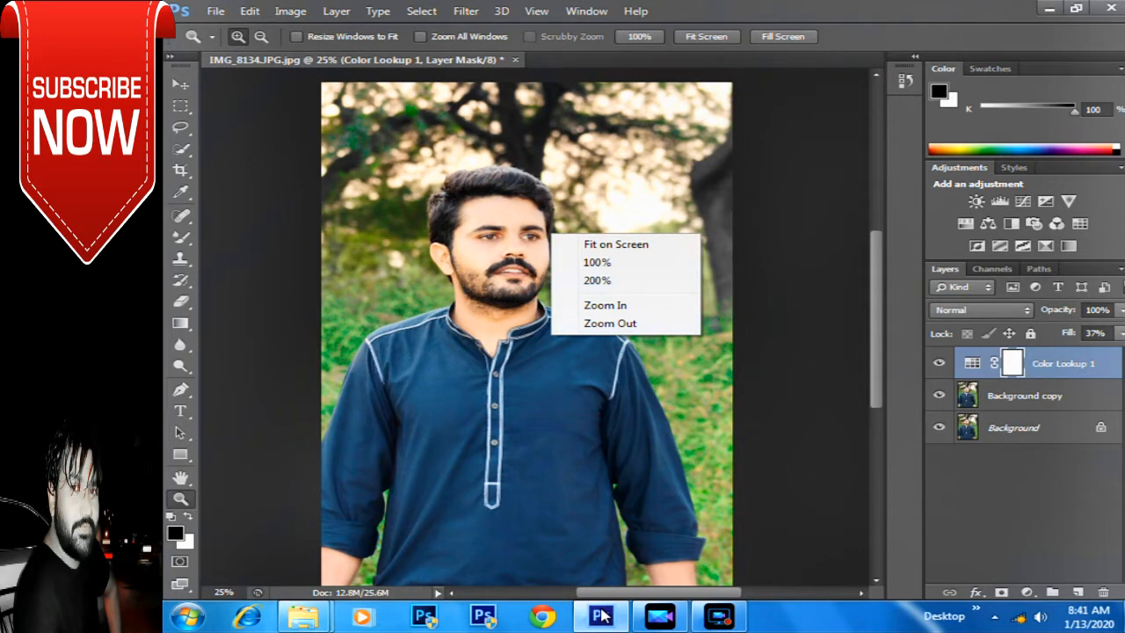
left_click(1121, 310)
left_click(1121, 310)
left_click_drag(1122, 329, 1053, 328)
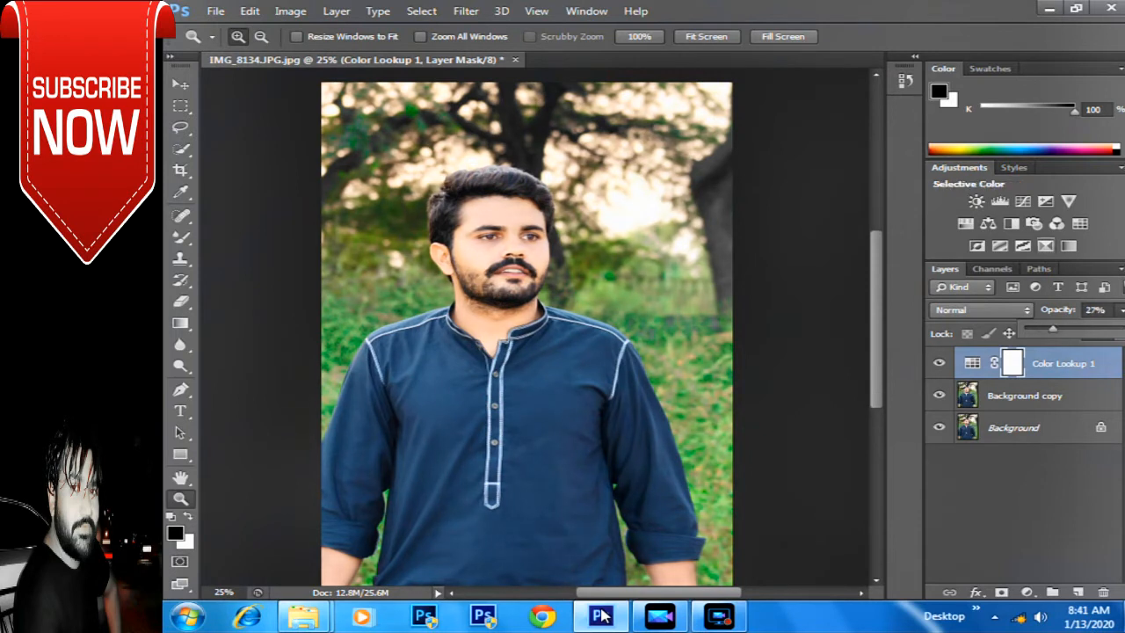
Step: Add a Selective Color adjustment layer and set its Greens to Cyan -7, Magenta -36, Yellow +41 and Black +9
left_click(1045, 246)
left_click(945, 348)
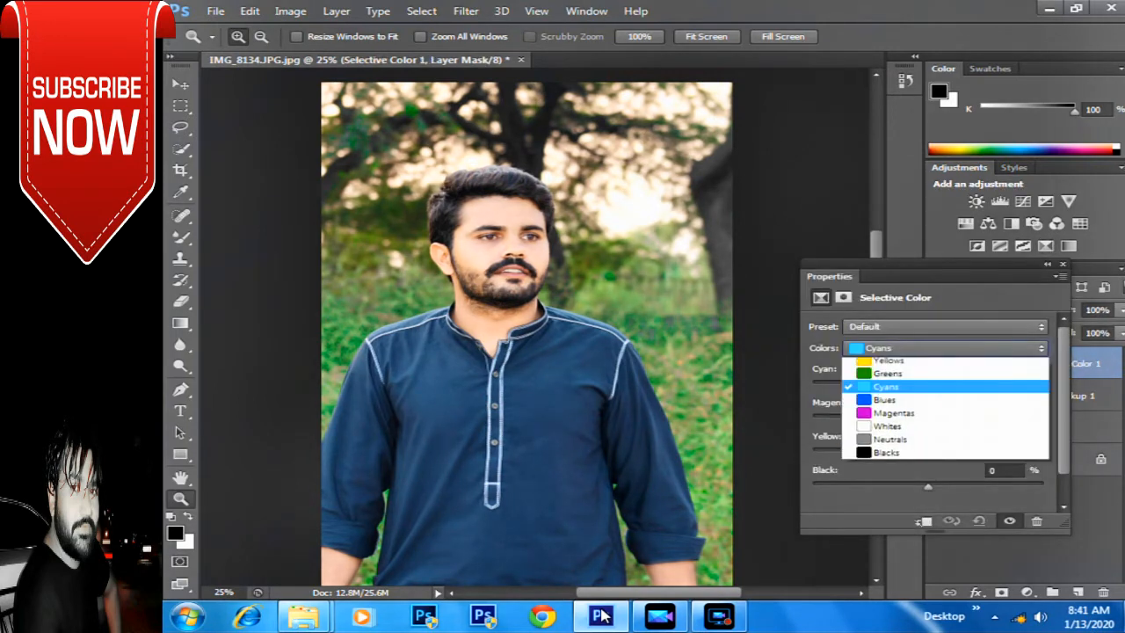
left_click(879, 396)
left_click_drag(929, 386, 887, 419)
left_click_drag(928, 453, 976, 454)
mouse_move(928, 487)
left_mouse_down()
mouse_move(876, 487)
mouse_move(954, 487)
mouse_move(939, 487)
left_mouse_up()
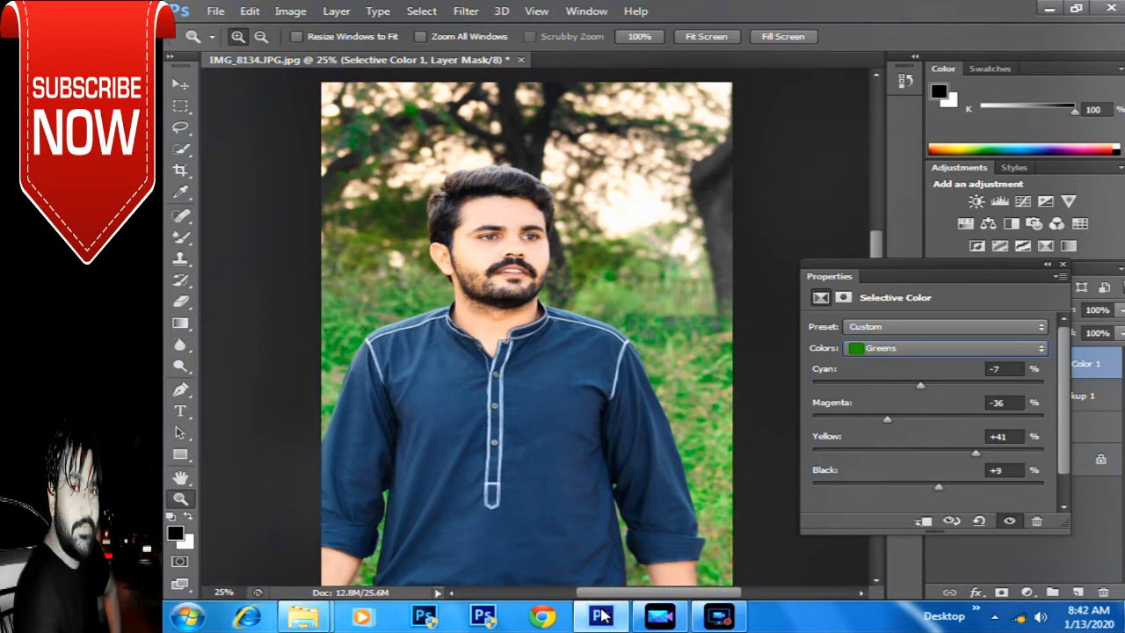
Step: Switch the Selective Color adjustment to Whites and lower its Cyan to slightly below zero
left_click(945, 348)
left_click(879, 357)
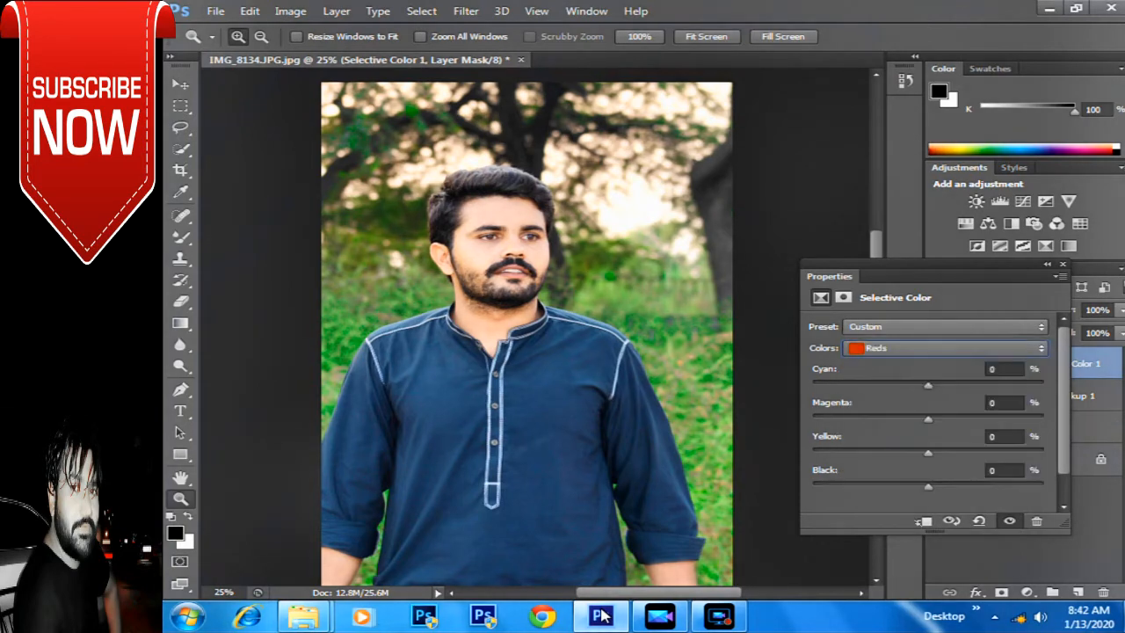
left_click(944, 348)
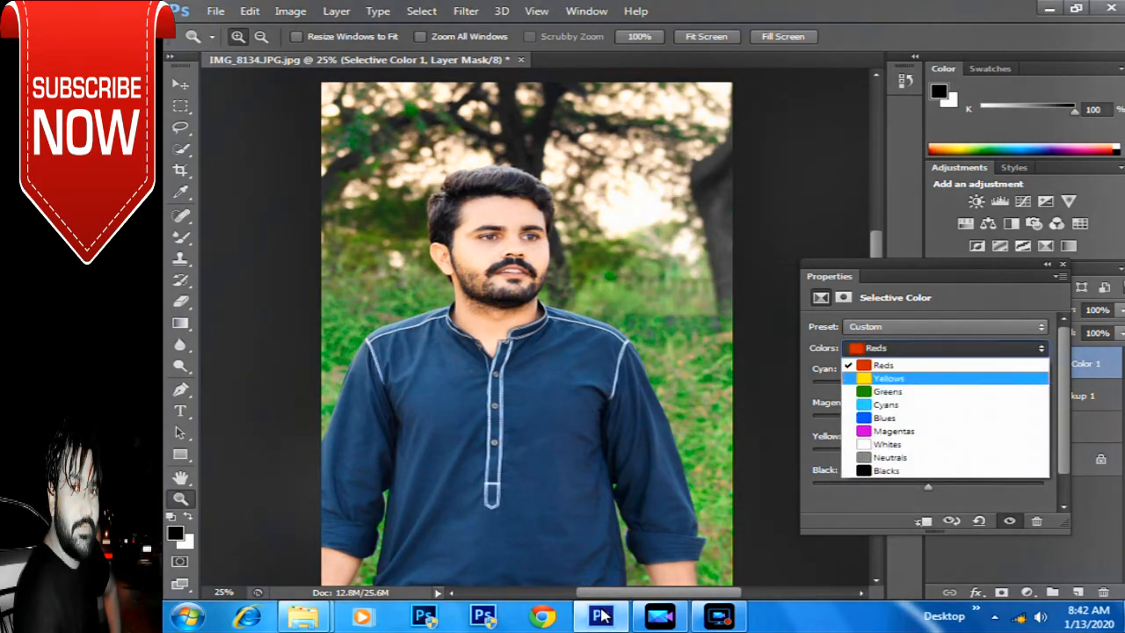
left_click(879, 444)
mouse_move(928, 385)
left_mouse_down()
mouse_move(1000, 385)
mouse_move(813, 385)
mouse_move(946, 385)
mouse_move(930, 385)
left_mouse_up()
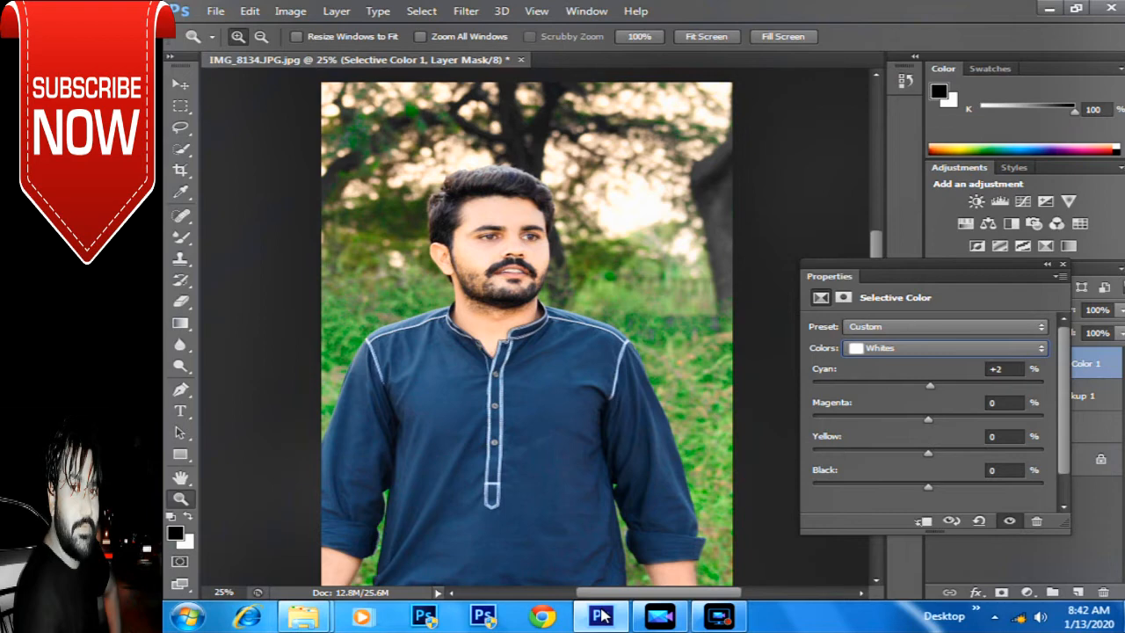
left_click_drag(930, 385, 923, 385)
Step: Set the Selective Color layer's Yellows to Magenta -49 and Black +25
left_click(945, 348)
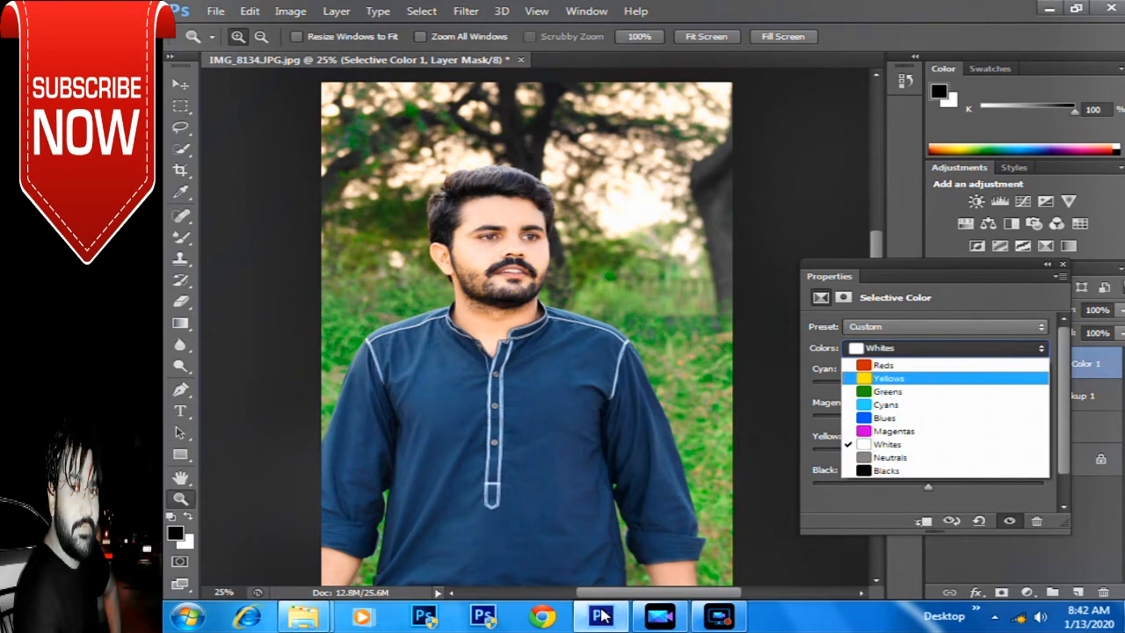
key("Return")
left_click_drag(928, 419, 872, 419)
left_click_drag(928, 486, 956, 486)
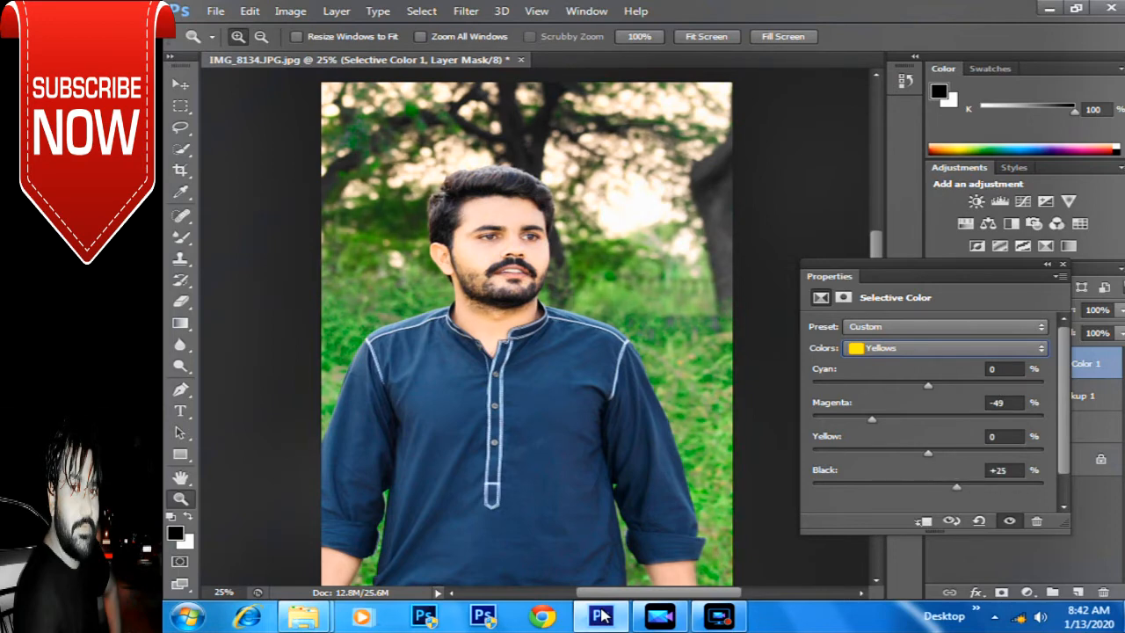
Step: Raise the Cyan of the Greens in the Selective Color adjustment to +17
left_click(945, 349)
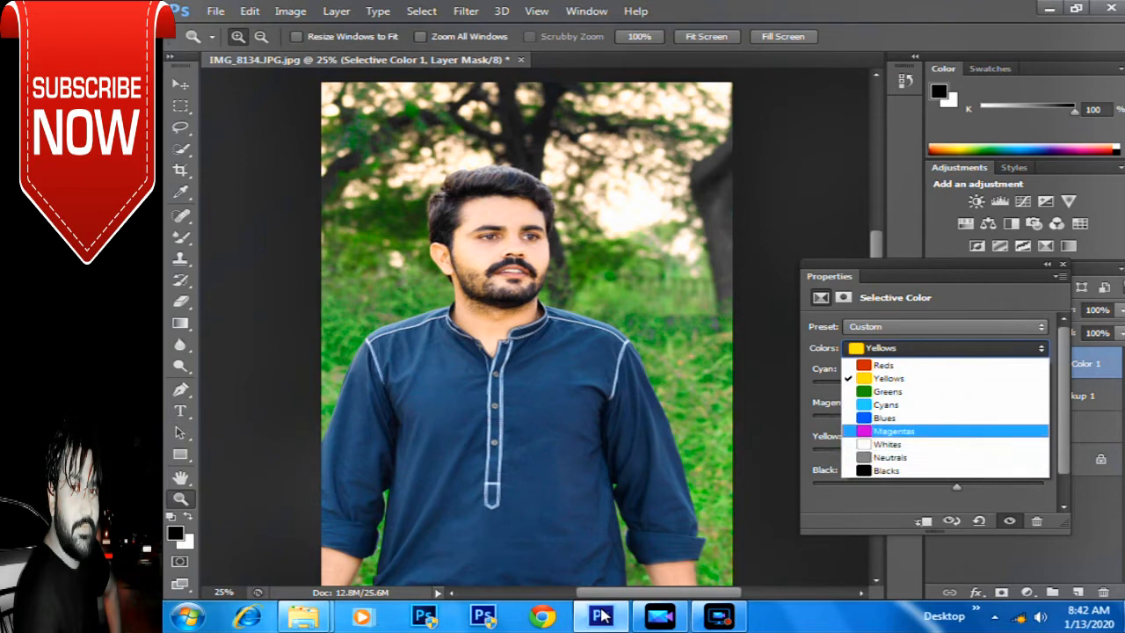
left_click(181, 477)
left_click(180, 498)
right_click(414, 314)
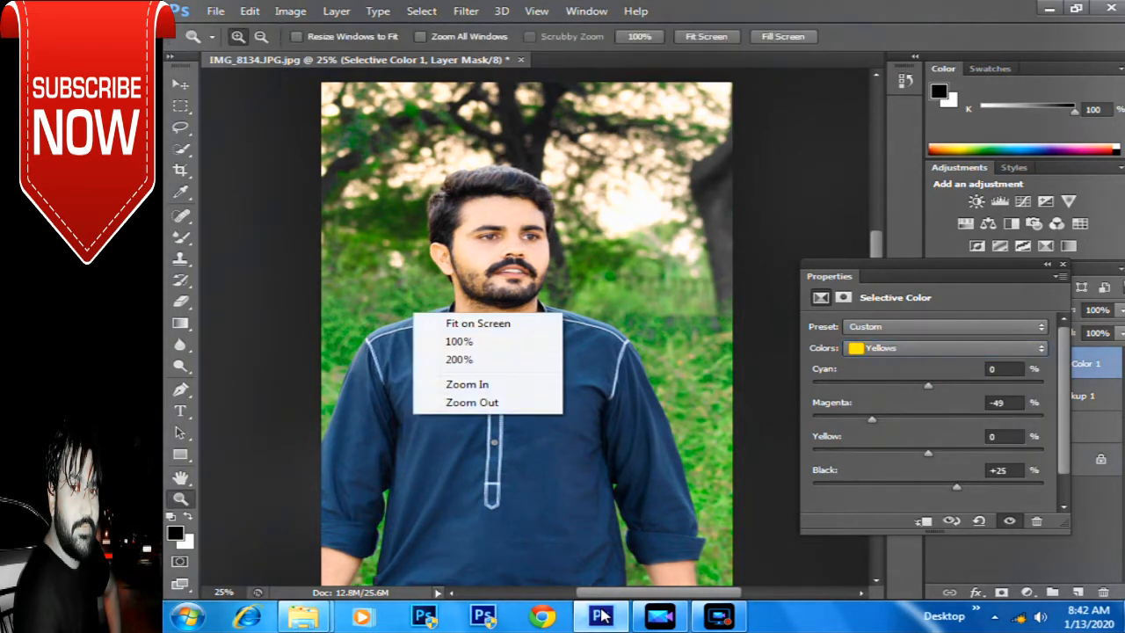
left_click(472, 402)
left_click_drag(413, 199, 659, 479)
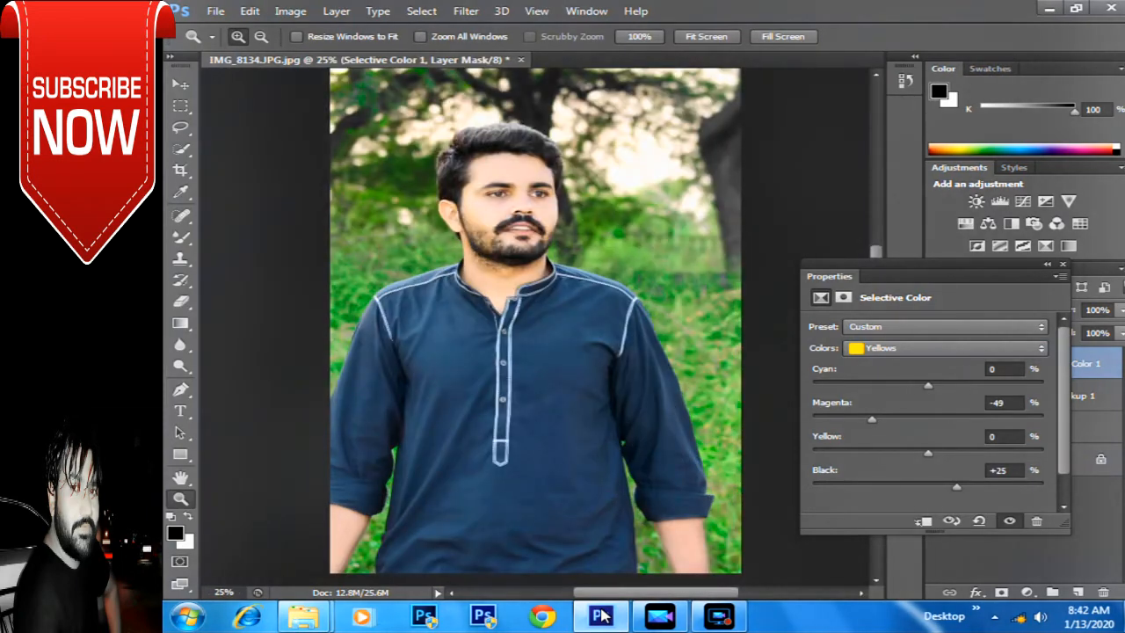
left_click(945, 348)
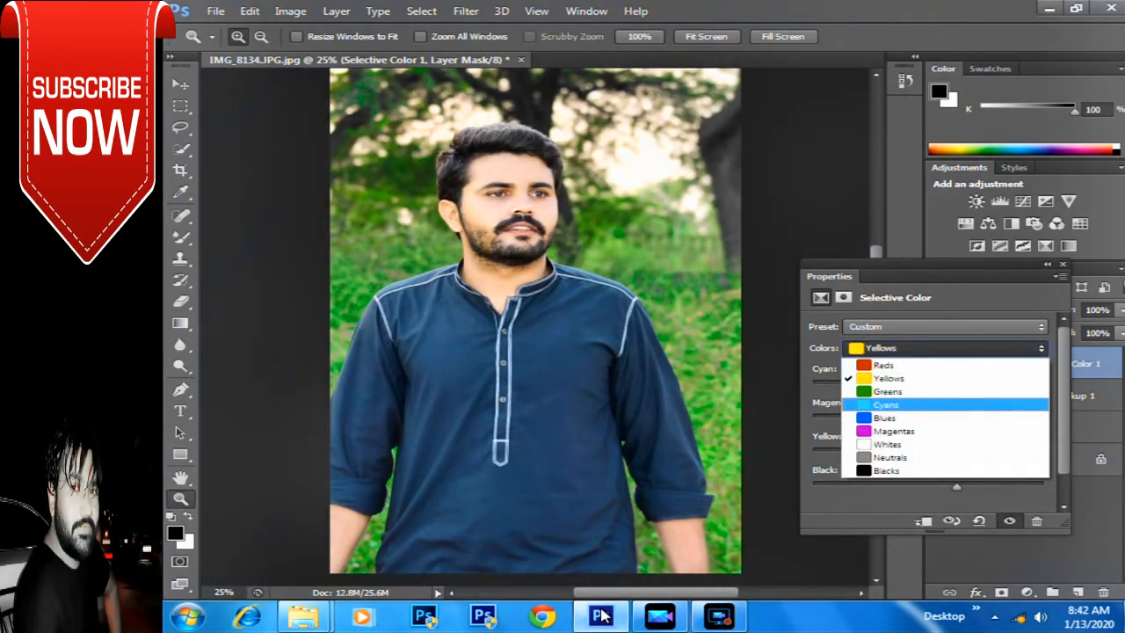
left_click(888, 392)
left_click_drag(920, 385, 948, 385)
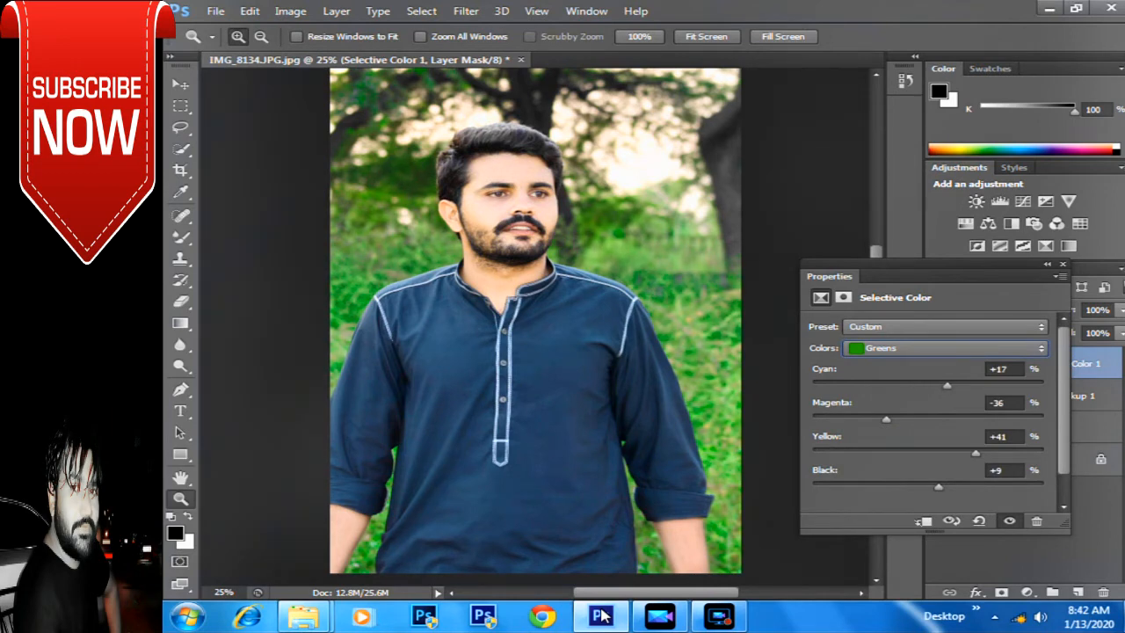
Step: Set the Black of the Reds in the Selective Color adjustment to +7
right_click(543, 234)
left_click(602, 322)
left_click_drag(523, 190, 622, 494)
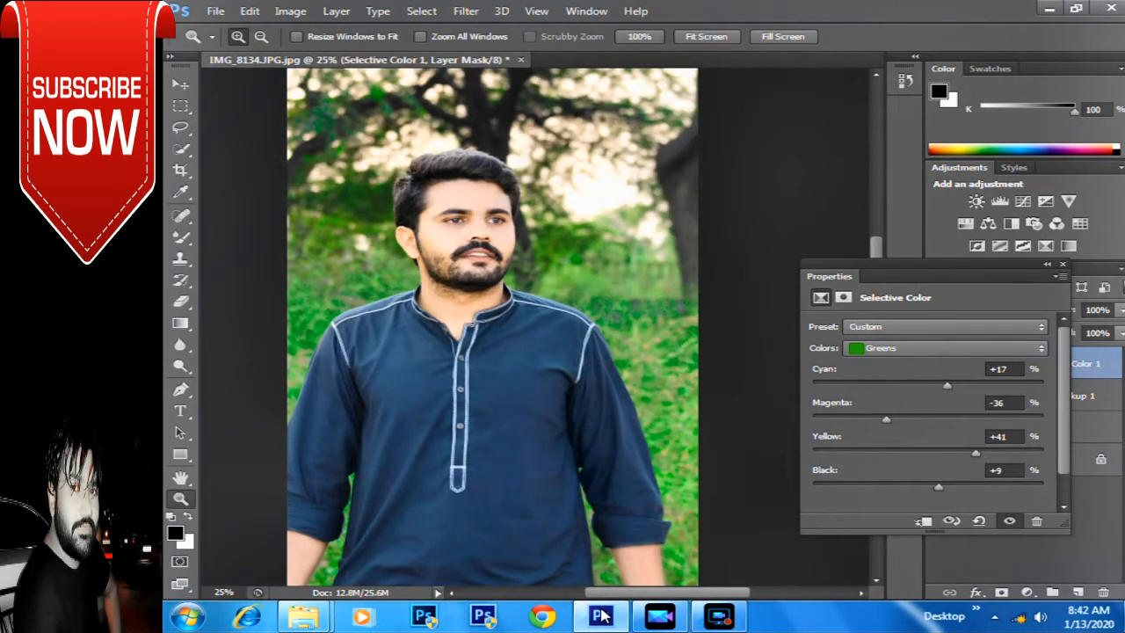
left_click(945, 349)
left_click(932, 365)
mouse_move(928, 486)
left_mouse_down()
mouse_move(859, 486)
mouse_move(960, 486)
mouse_move(843, 486)
mouse_move(958, 486)
mouse_move(937, 486)
left_mouse_up()
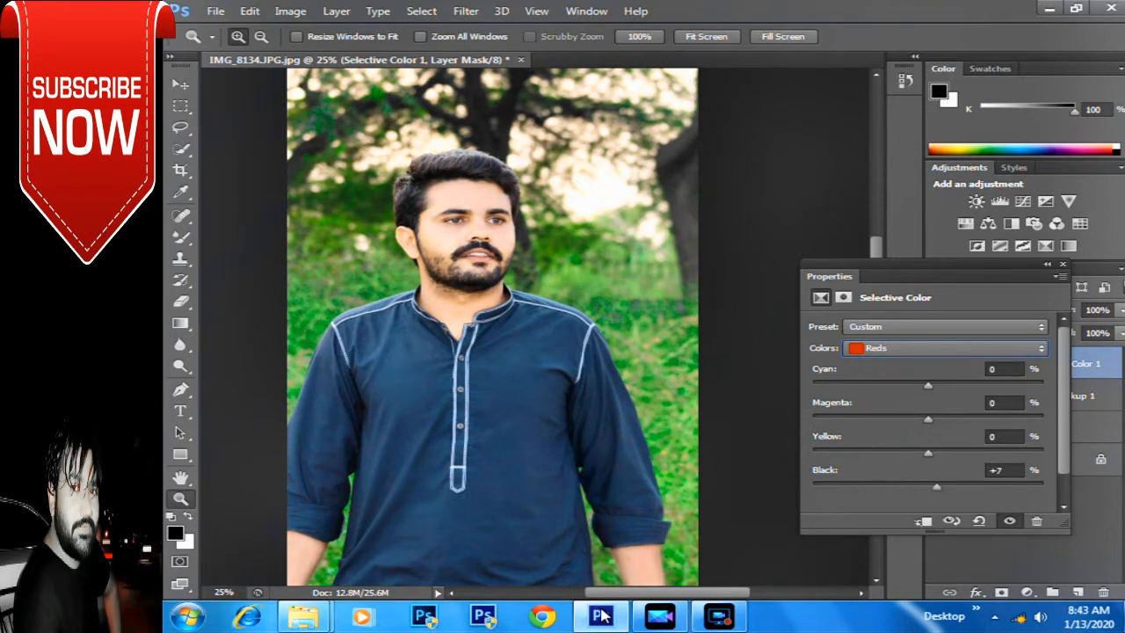
Step: Return to the Yellows in the Selective Color adjustment and set their Cyan to -80
left_click(945, 348)
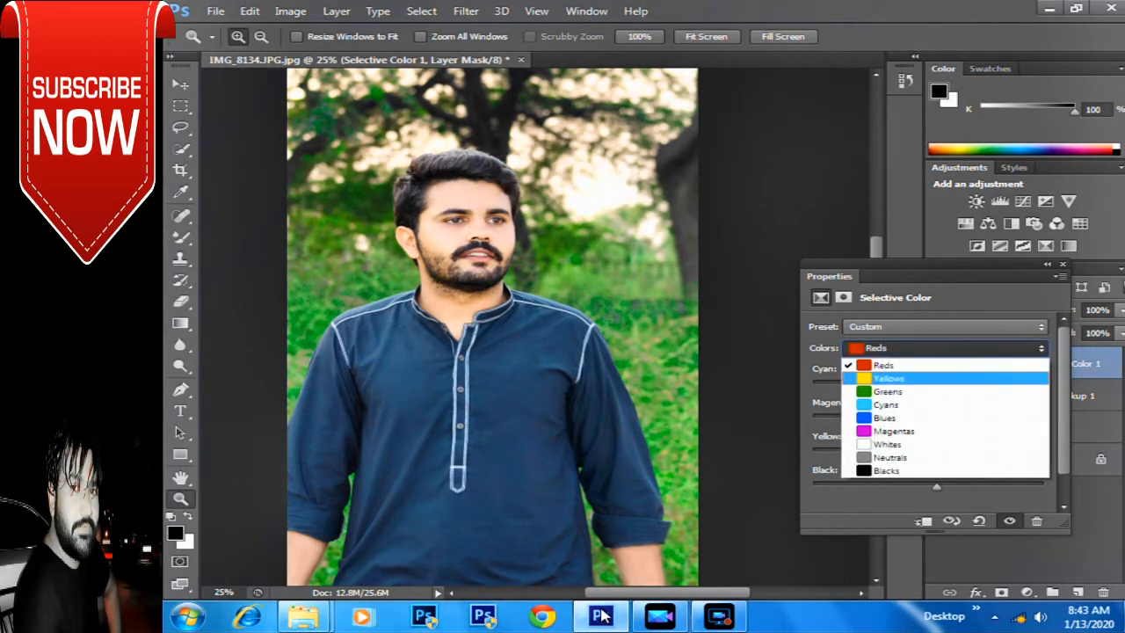
left_click(888, 378)
left_click_drag(928, 385, 836, 385)
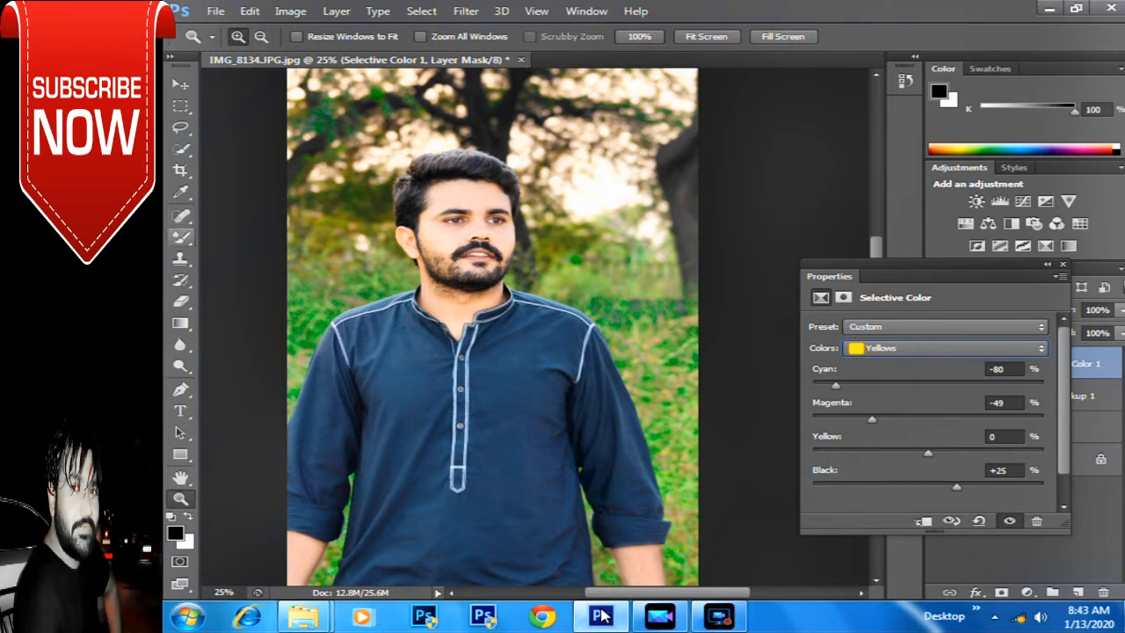
Step: Brush black over the face on the Selective Color mask at size 500 and 14% opacity, and raise the Yellows' Yellow and Cyan values
left_click(180, 236)
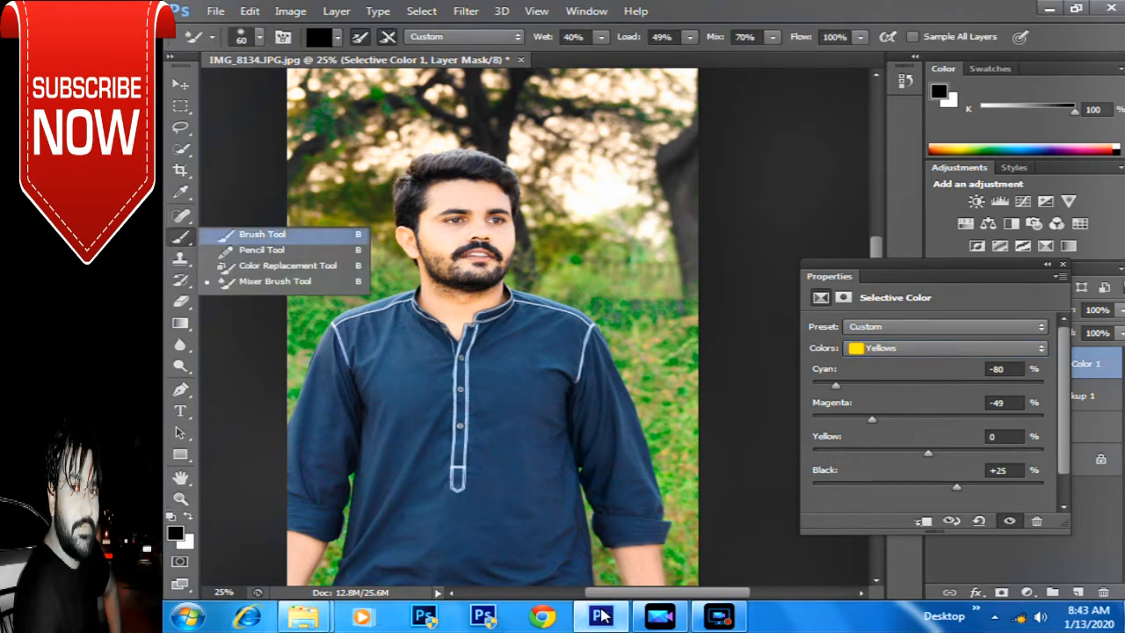
left_click(262, 234)
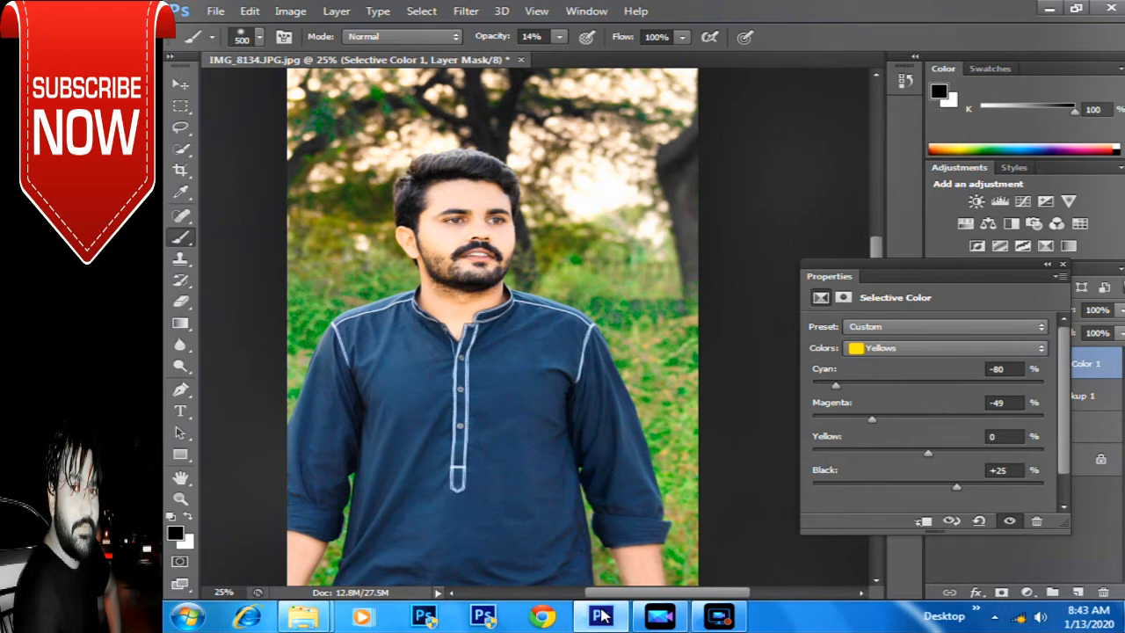
left_click_drag(928, 452, 966, 453)
mouse_move(836, 385)
left_mouse_down()
mouse_move(846, 385)
mouse_move(814, 385)
mouse_move(866, 385)
mouse_move(842, 385)
left_mouse_up()
left_click(1063, 264)
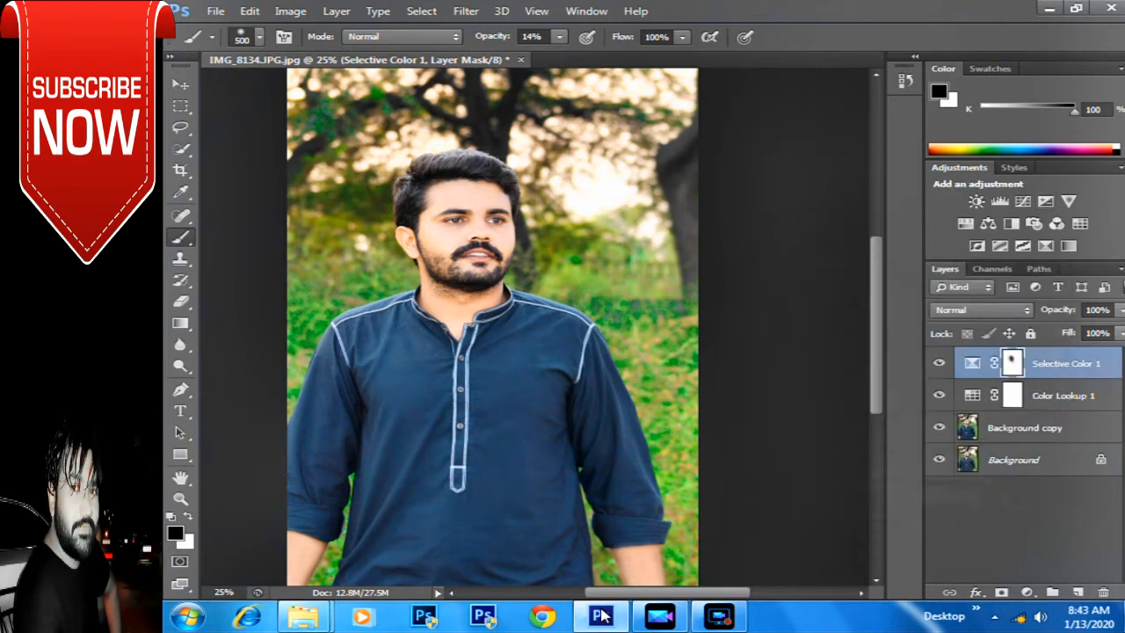
Step: Examine the colour-graded portrait up close and as a whole at several magnifications
left_click(180, 323)
double_click(180, 498)
right_click(491, 196)
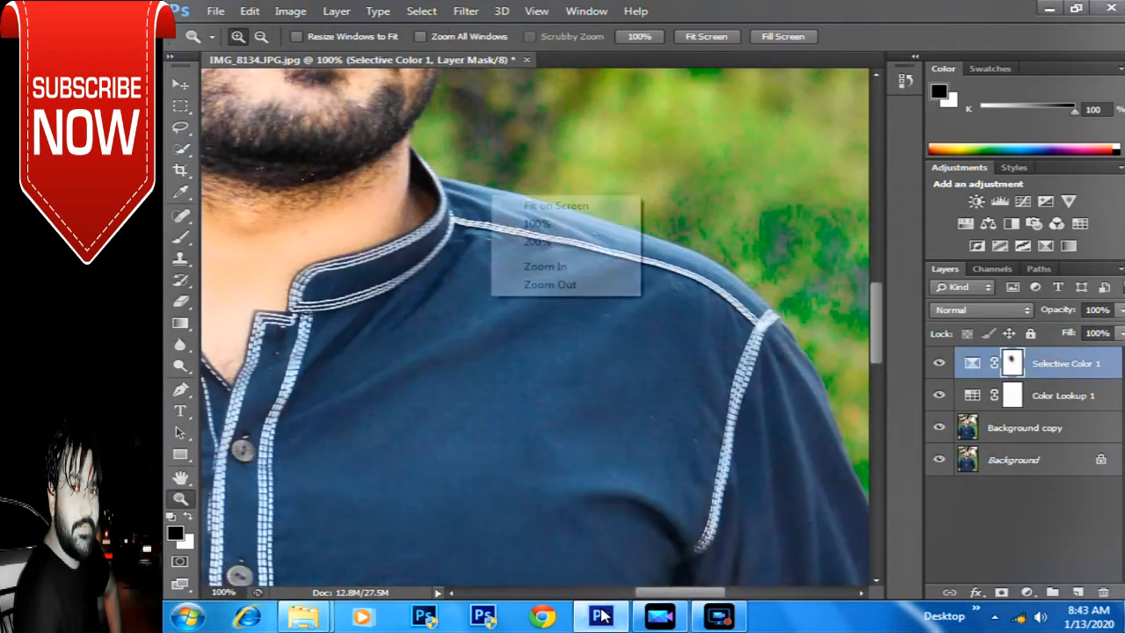
left_click(550, 285)
right_click(504, 236)
left_click(563, 326)
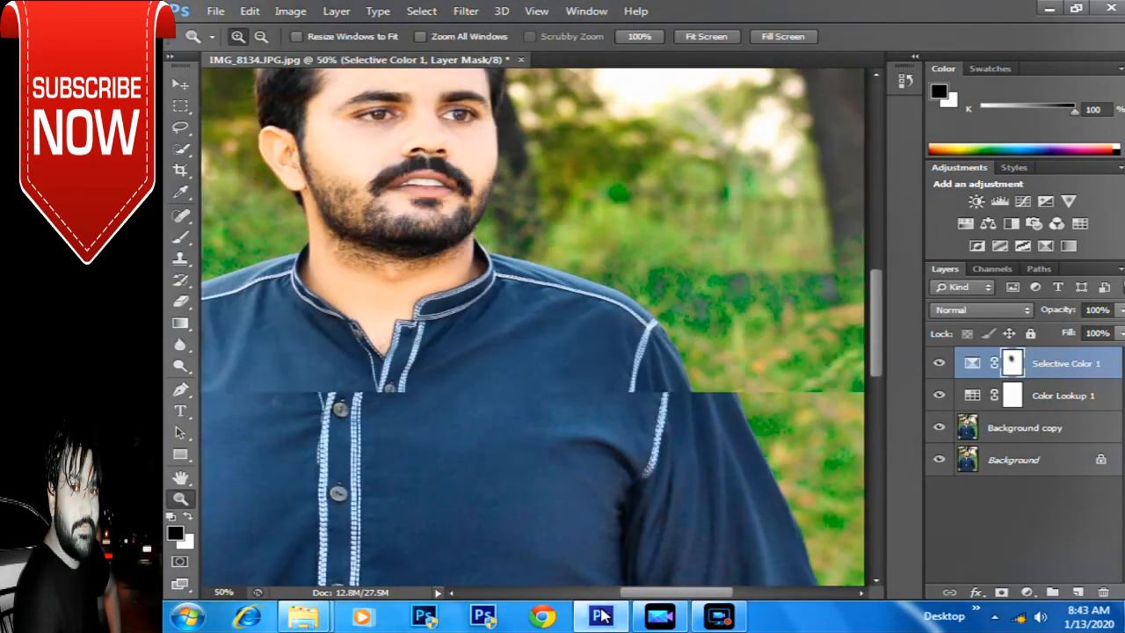
right_click(473, 308)
left_click(536, 400)
right_click(515, 242)
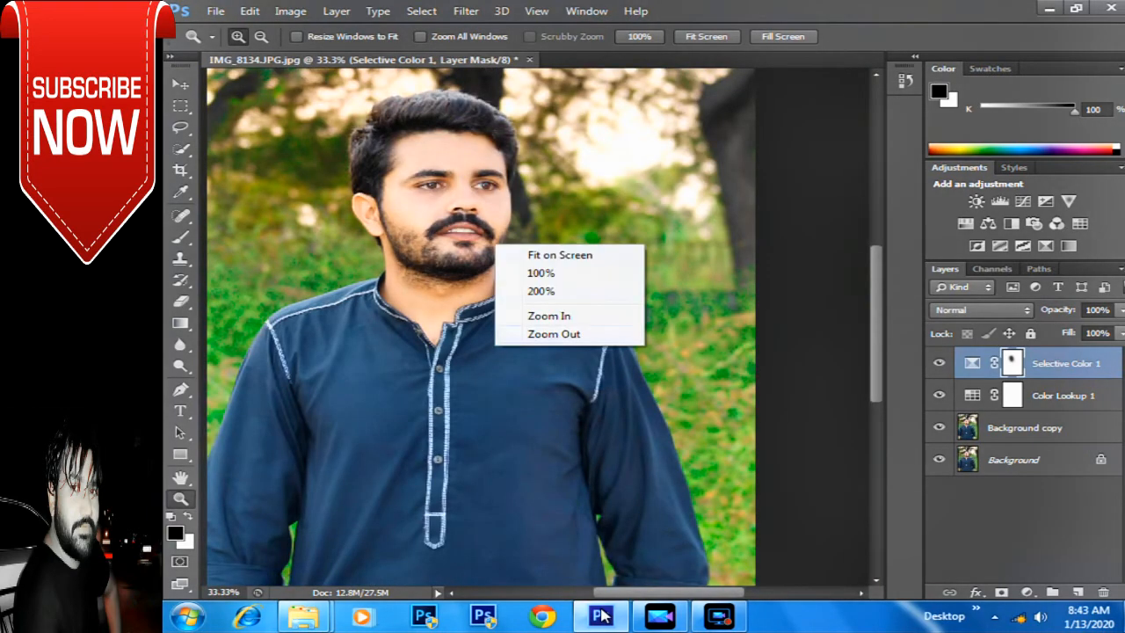
left_click(562, 334)
right_click(506, 225)
left_click(543, 314)
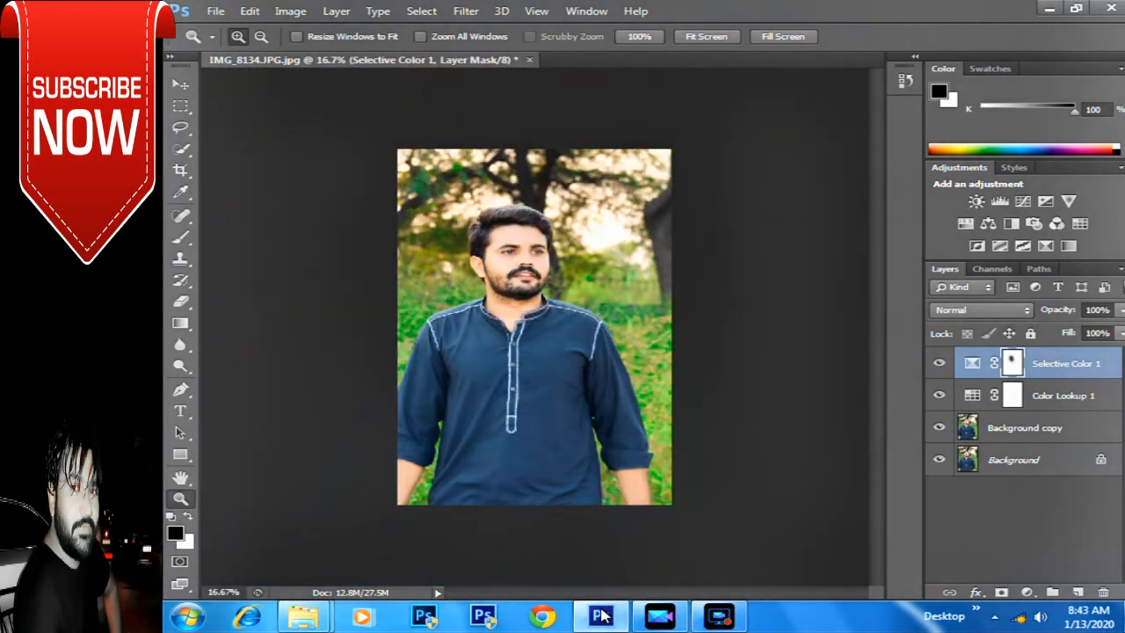
left_click(544, 317)
right_click(536, 209)
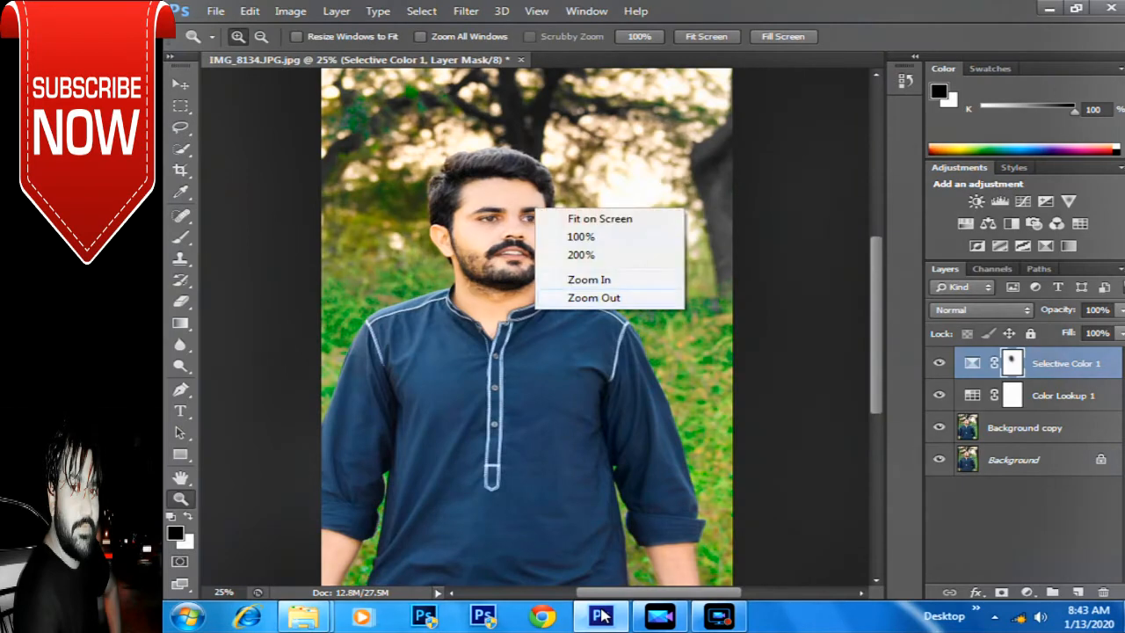
left_click(595, 297)
left_click(593, 295)
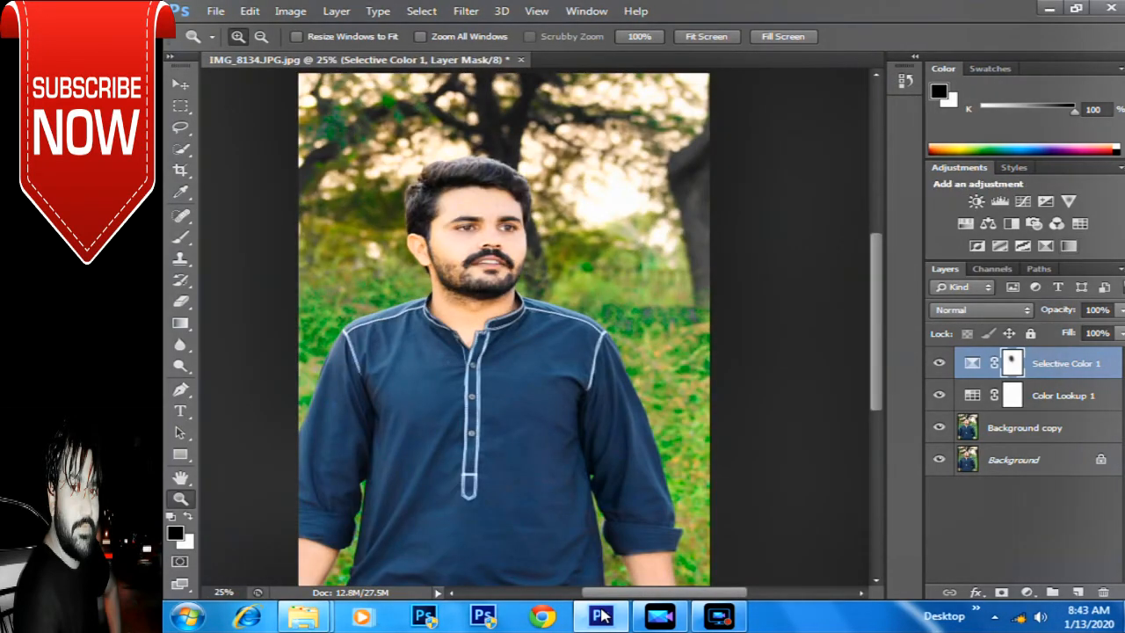
Step: Add a Curves adjustment layer with one point in the shadows and a second, slightly raised point in the highlights
left_click(1022, 201)
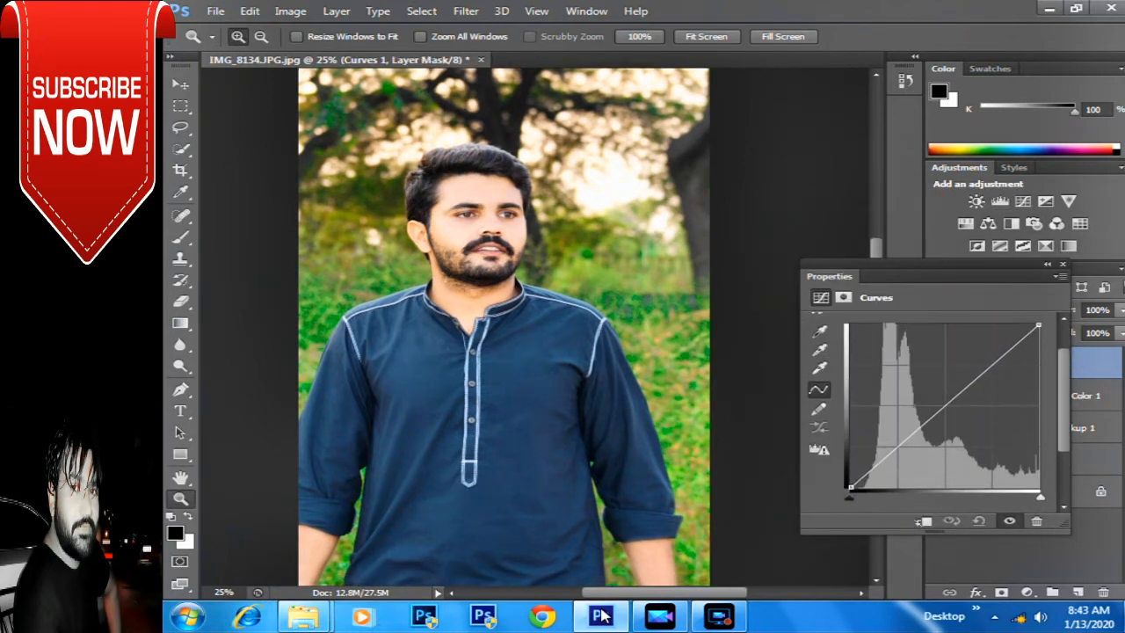
left_click(898, 446)
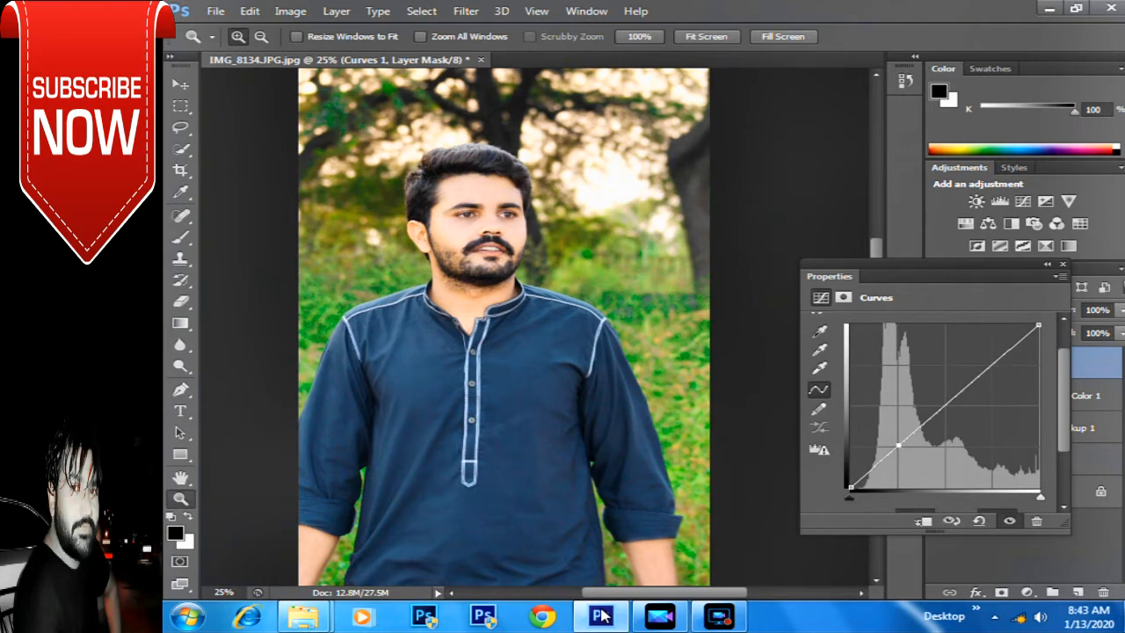
left_click(986, 373)
left_click_drag(899, 445, 902, 446)
left_click_drag(986, 373, 976, 372)
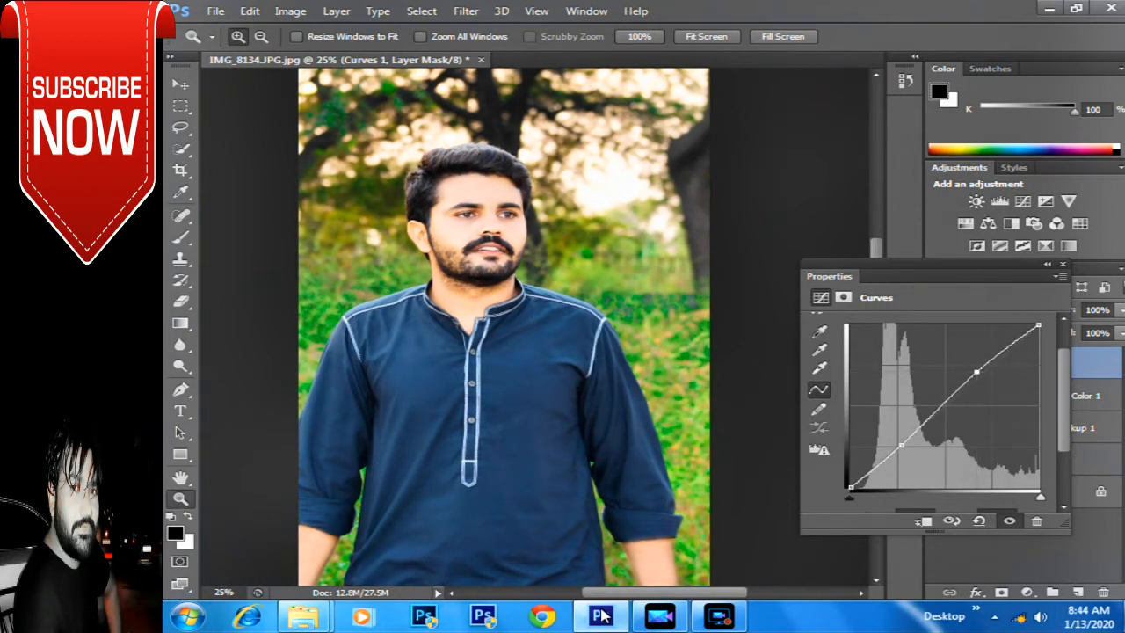
left_click_drag(901, 445, 902, 443)
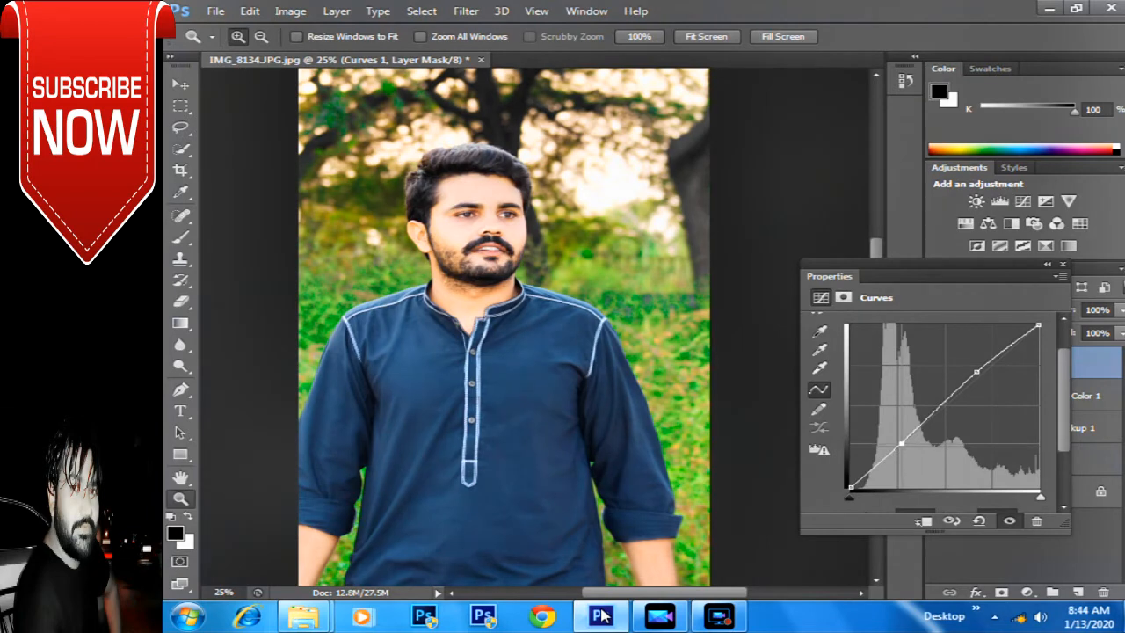
right_click(552, 227)
left_click(580, 318)
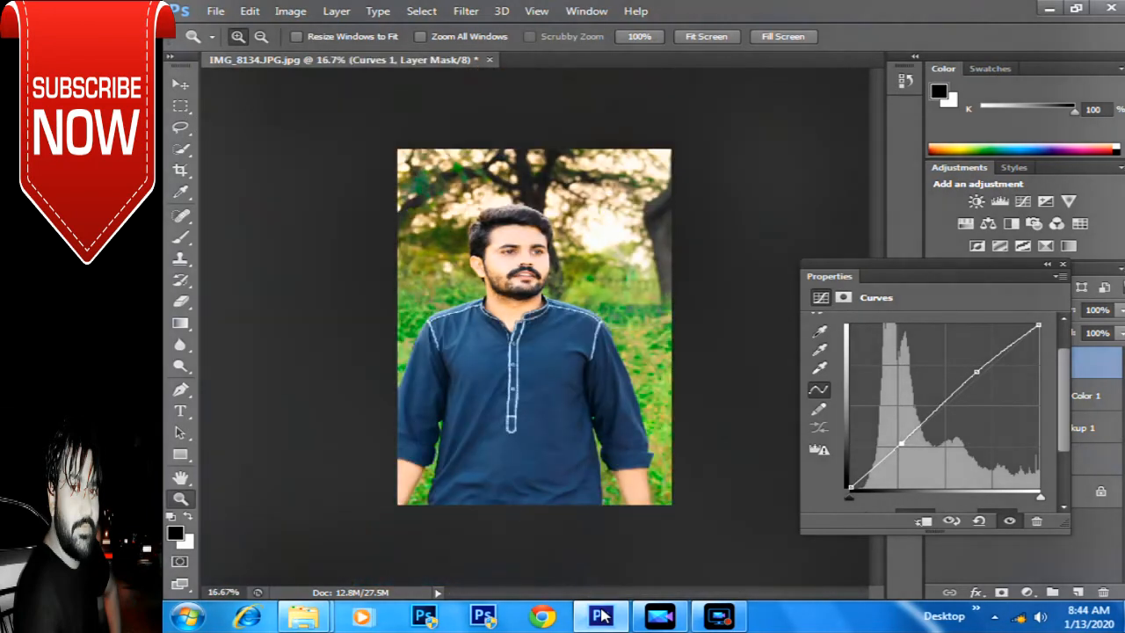
key("ctrl+plus")
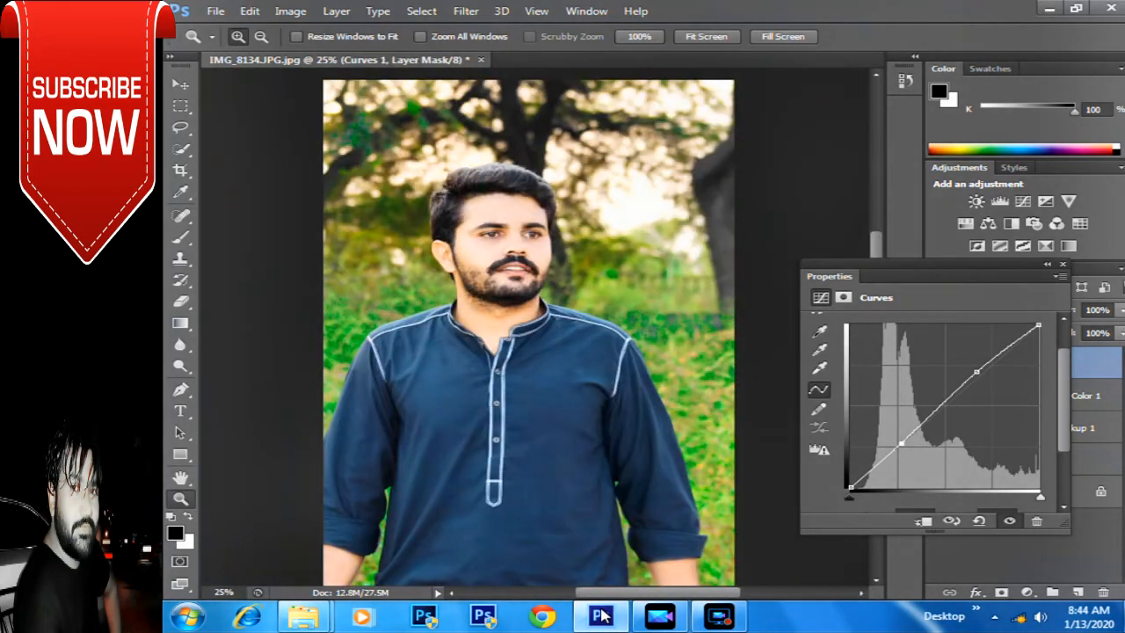
left_click(1063, 264)
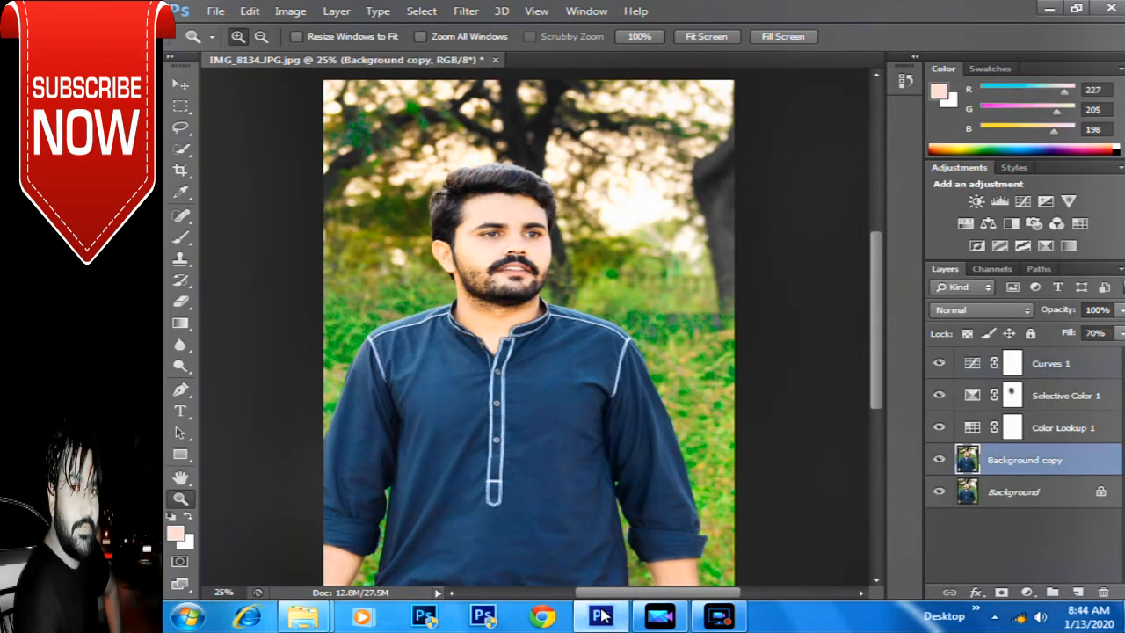
Step: Merge the Background copy, Color Lookup, Selective Color and Curves layers down into the Background layer
key("ctrl+e")
key("alt+bracketright")
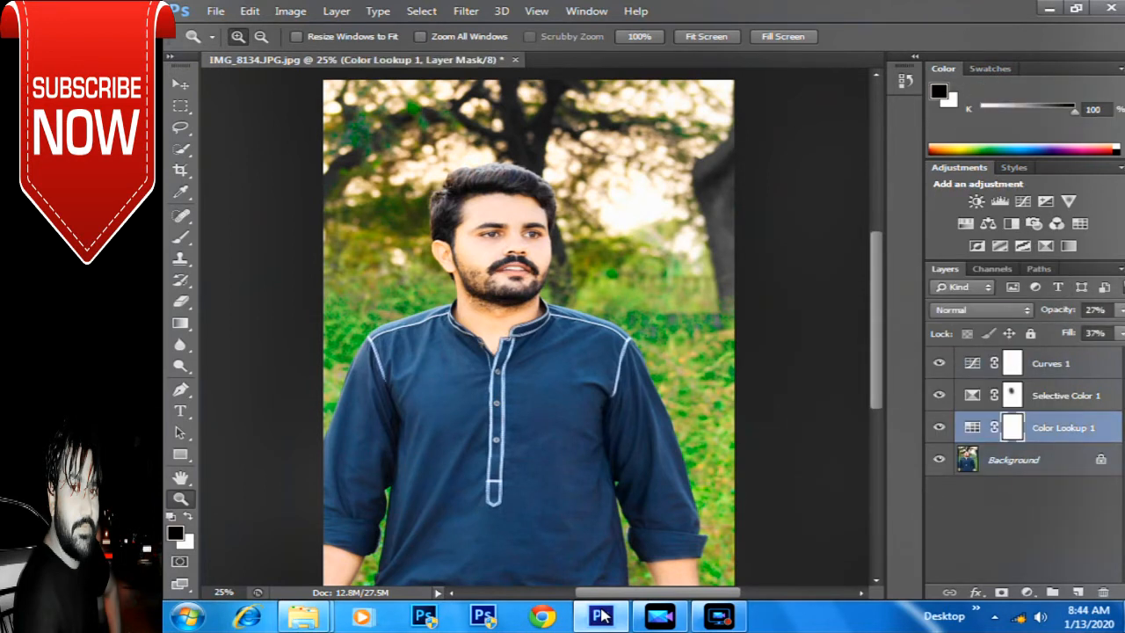
key("ctrl+e")
key("alt+bracketright")
key("ctrl+e")
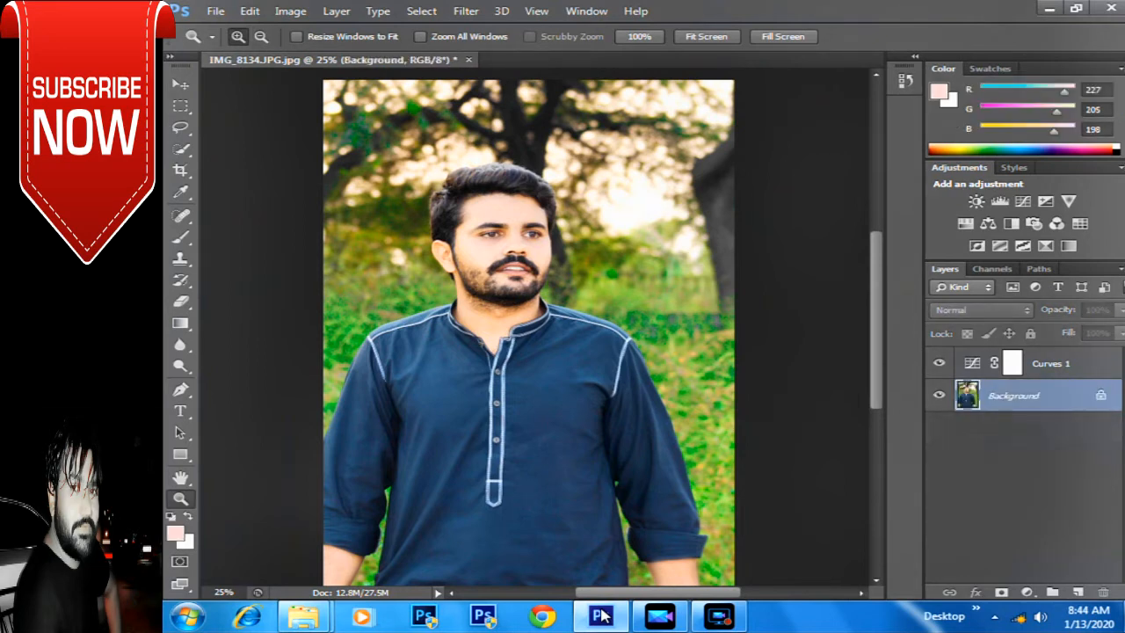
key("alt+bracketright")
key("ctrl+e")
key("ctrl+shift+x")
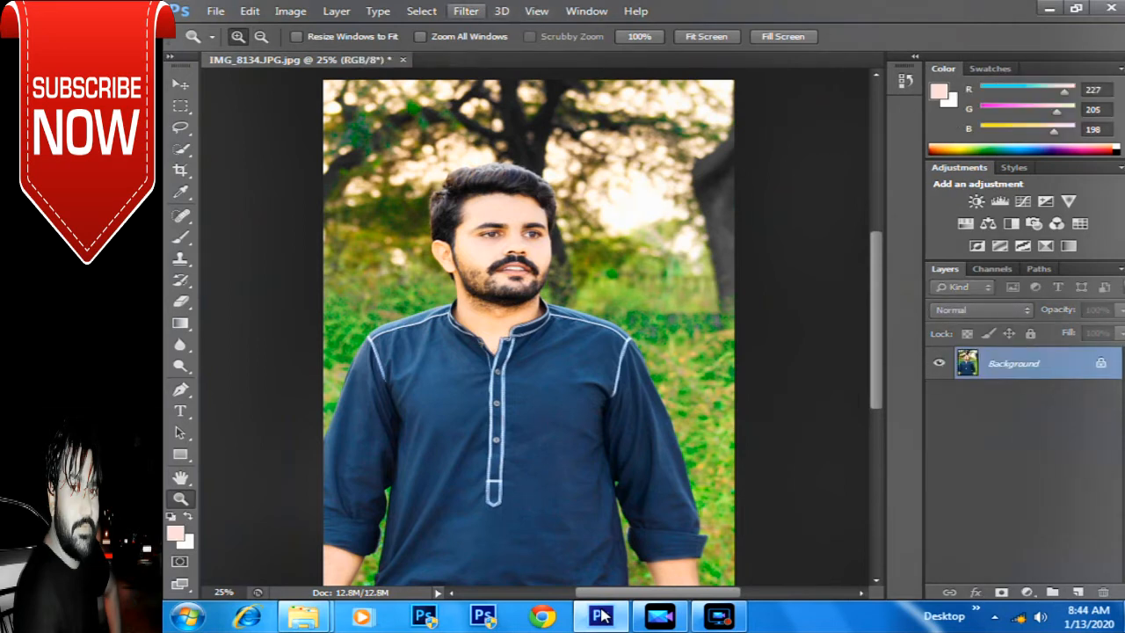
Step: Add a Photo Filter adjustment layer and set its filter to Deep Yellow
left_click(1034, 224)
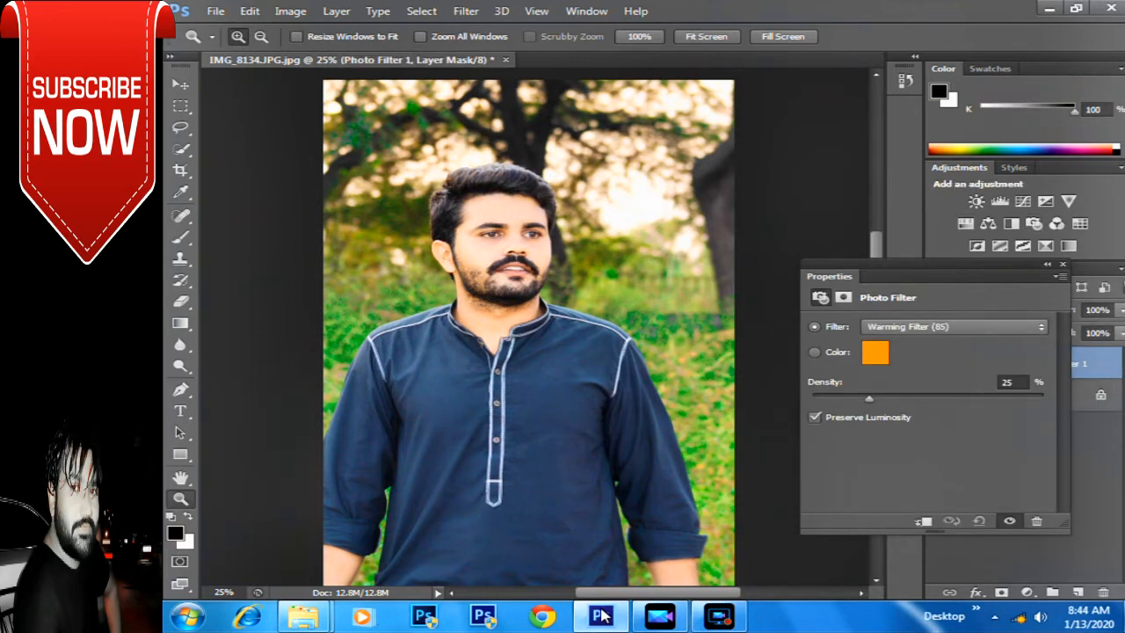
left_click(954, 327)
left_click(954, 344)
key("Down")
key("Down")
key("Down")
key("Down")
key("Down")
key("Down")
key("Down")
key("Down")
key("Down")
key("Down")
key("Down")
key("Down")
key("Down")
key("Down")
key("Down")
key("Down")
key("Down")
key("Down")
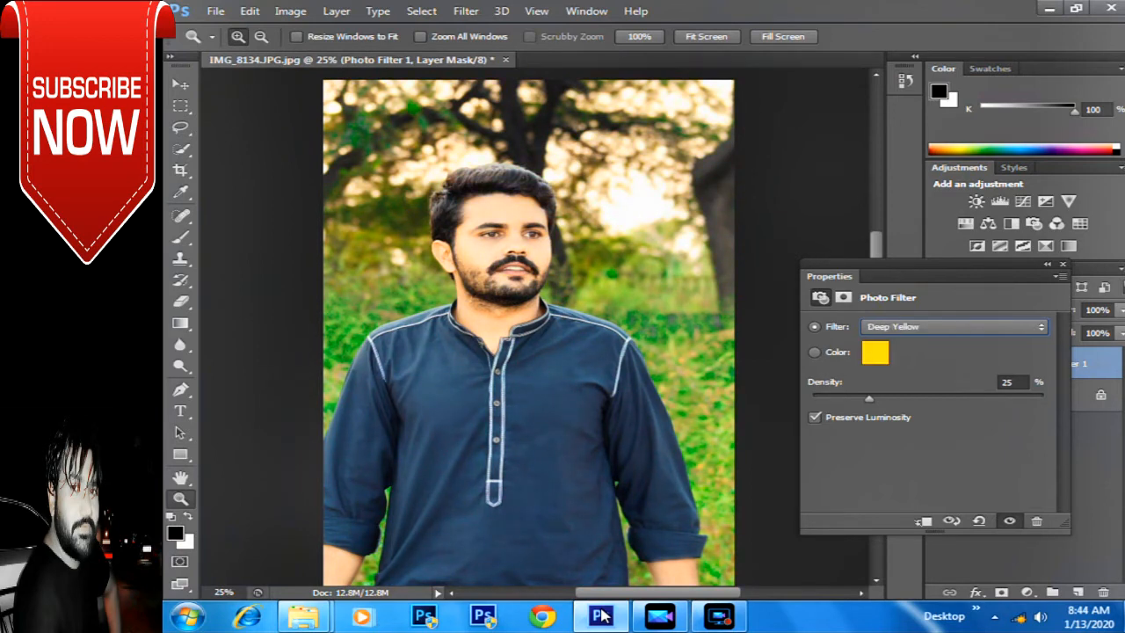
Step: Set the Photo Filter to Underwater and paint its mask black over the face with a size 500 brush at 14% opacity
key("Down")
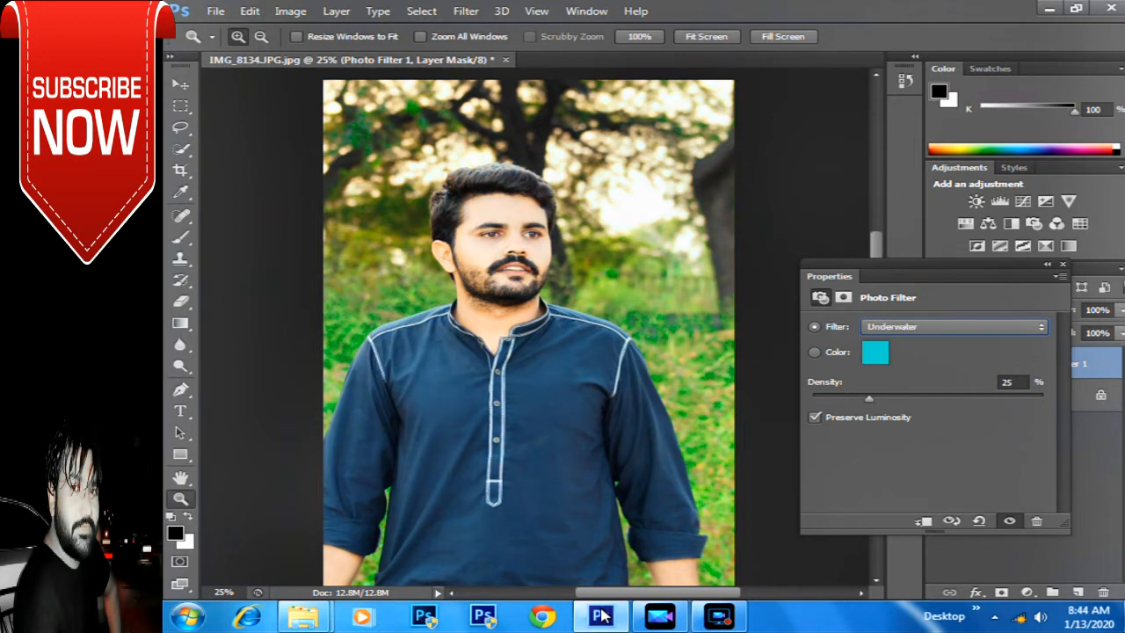
left_click(181, 237)
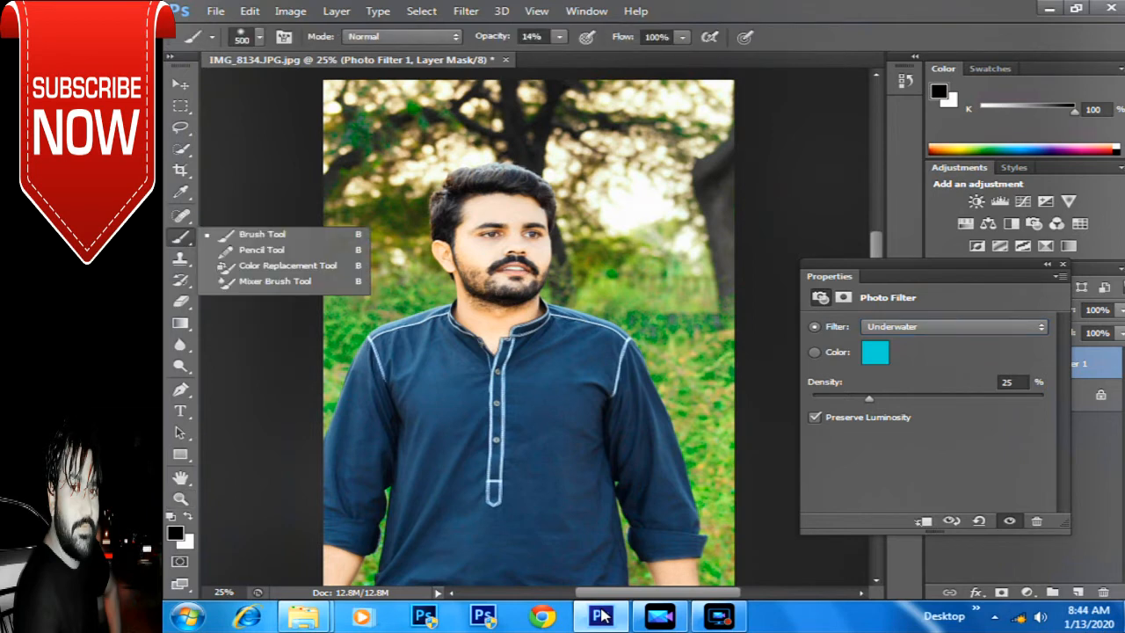
left_click(262, 235)
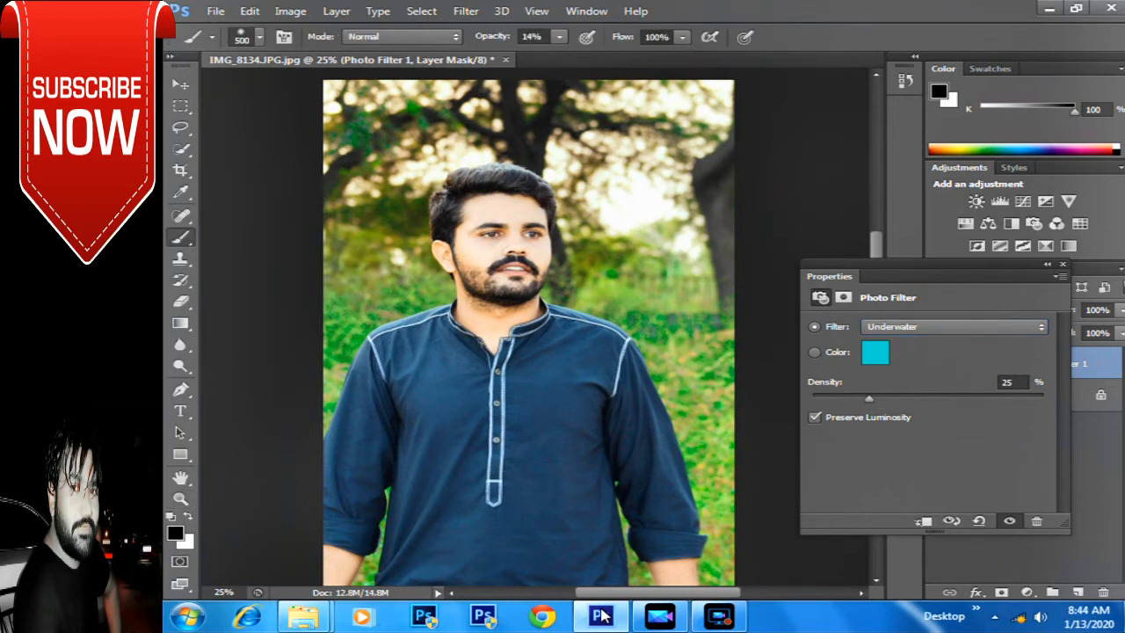
scroll(602, 615, "down", 1)
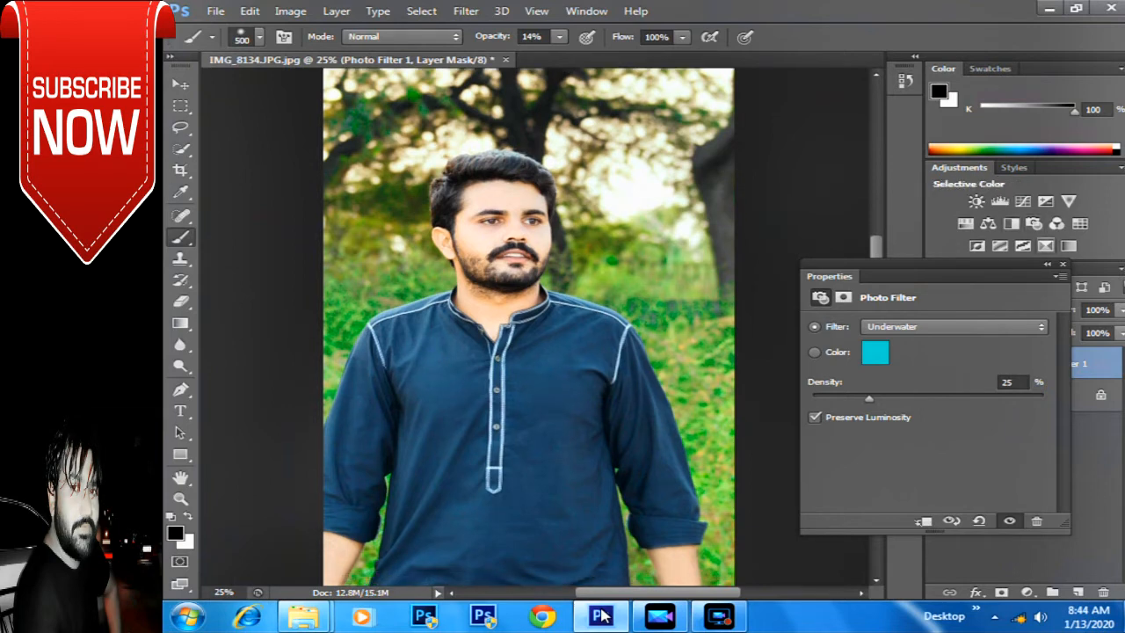
left_click(1063, 264)
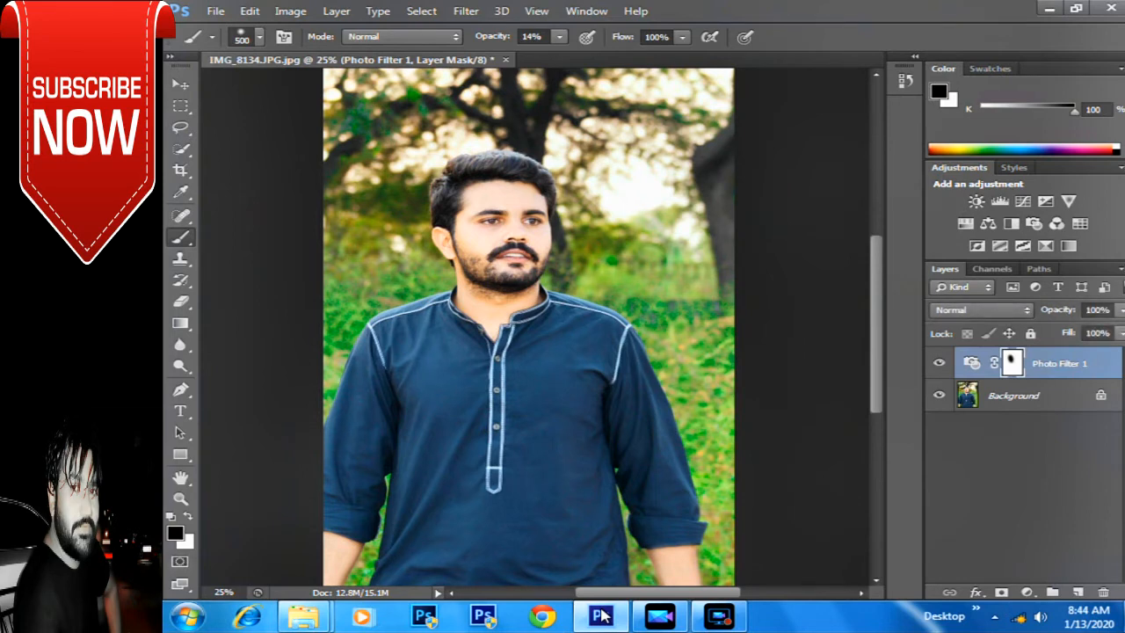
Step: Merge the Photo Filter 1 layer down into the Background layer
left_click(180, 499)
right_click(472, 236)
left_click(529, 325)
left_click(552, 301)
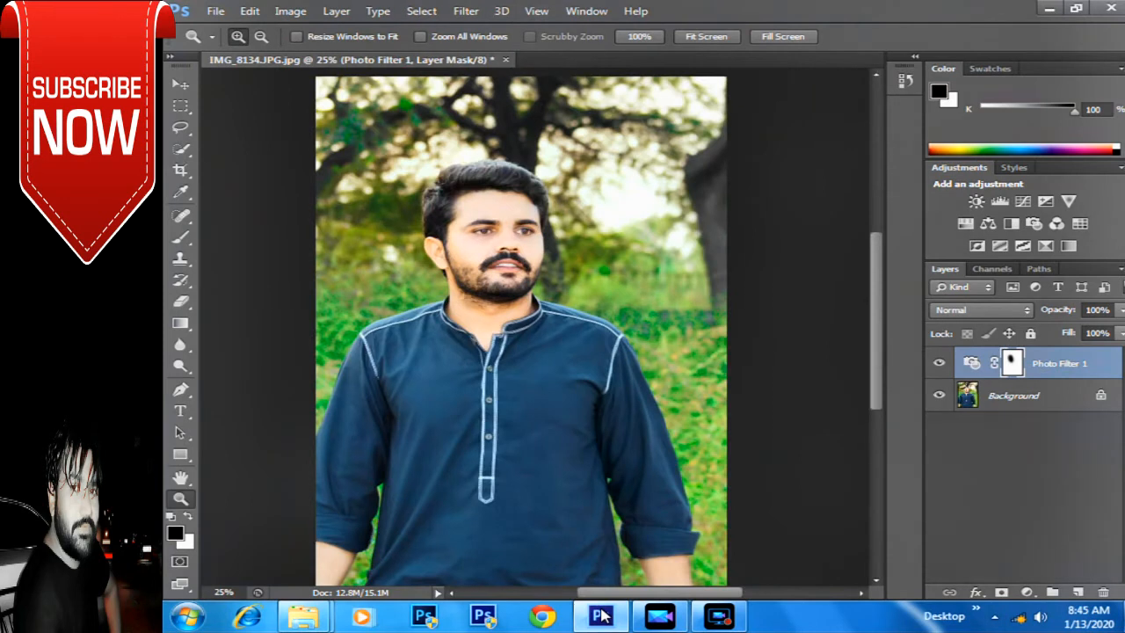
key("ctrl+e")
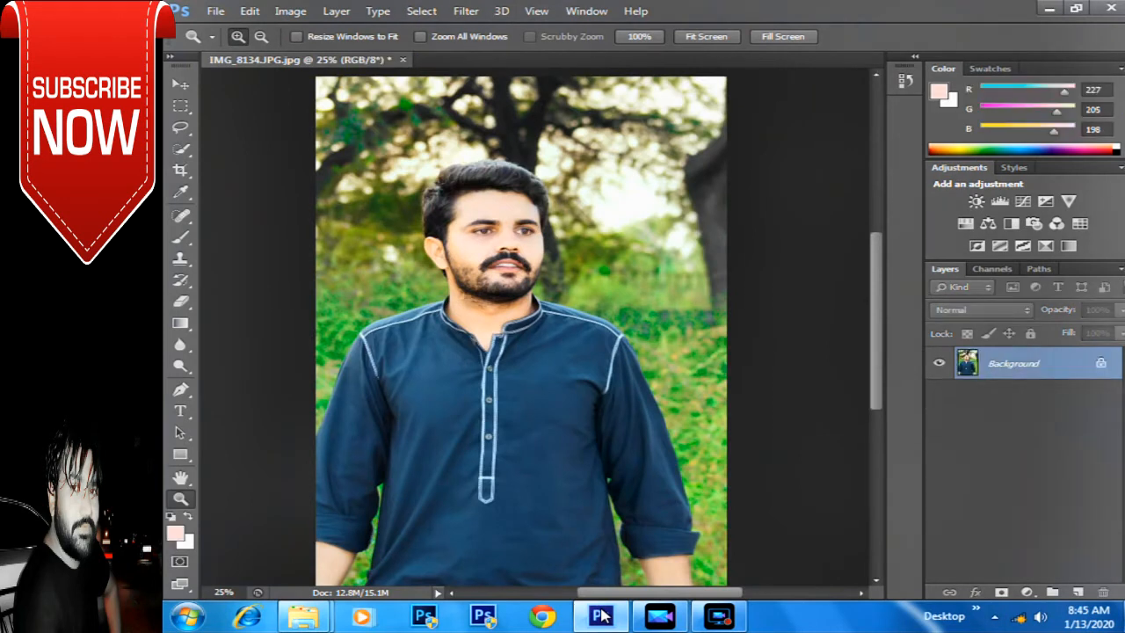
Step: Duplicate the Background layer and convert the copy to a smart object
left_click_drag(1013, 363, 1077, 592)
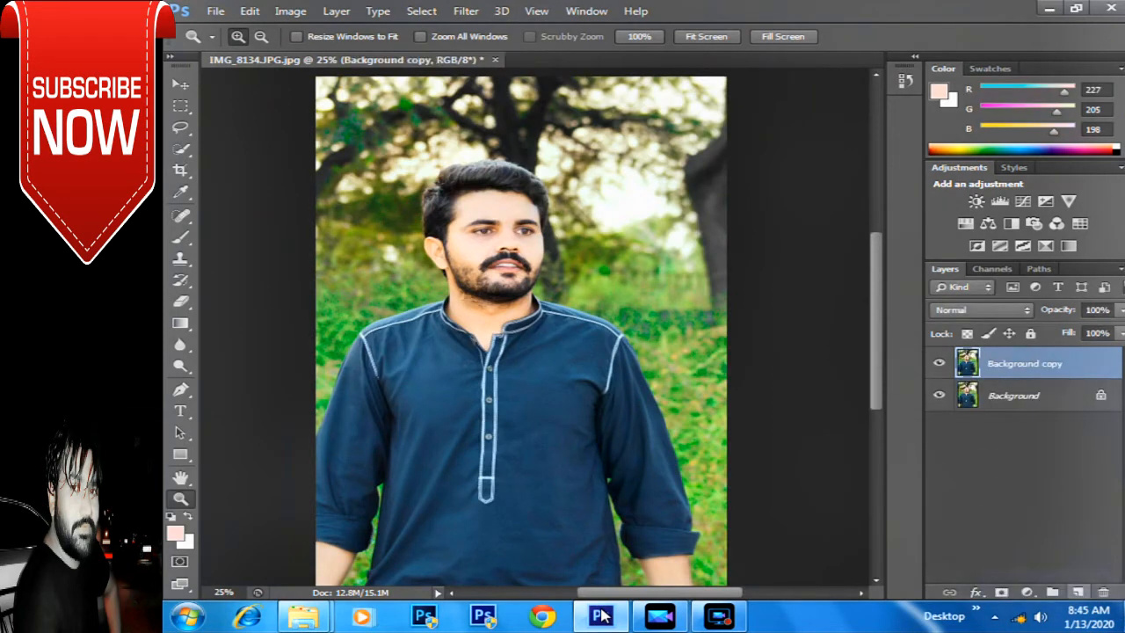
right_click(1011, 363)
left_click(668, 193)
Step: Apply a High Pass filter with a radius of 10.0 pixels to the Background copy layer
left_click(466, 11)
mouse_move(492, 296)
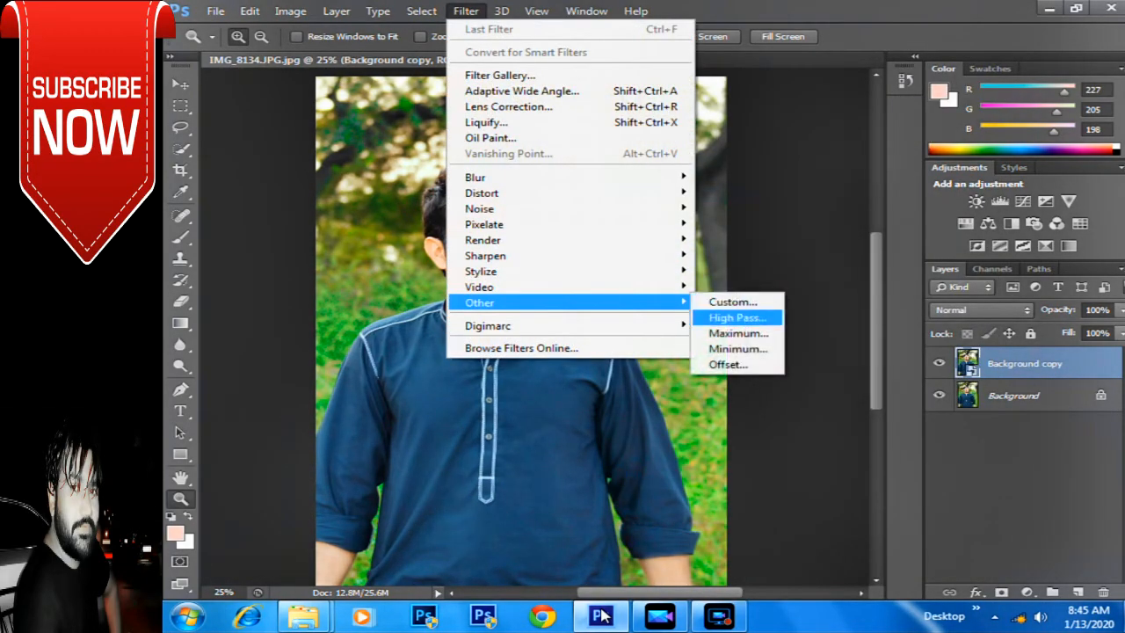
left_click(738, 314)
key("Return")
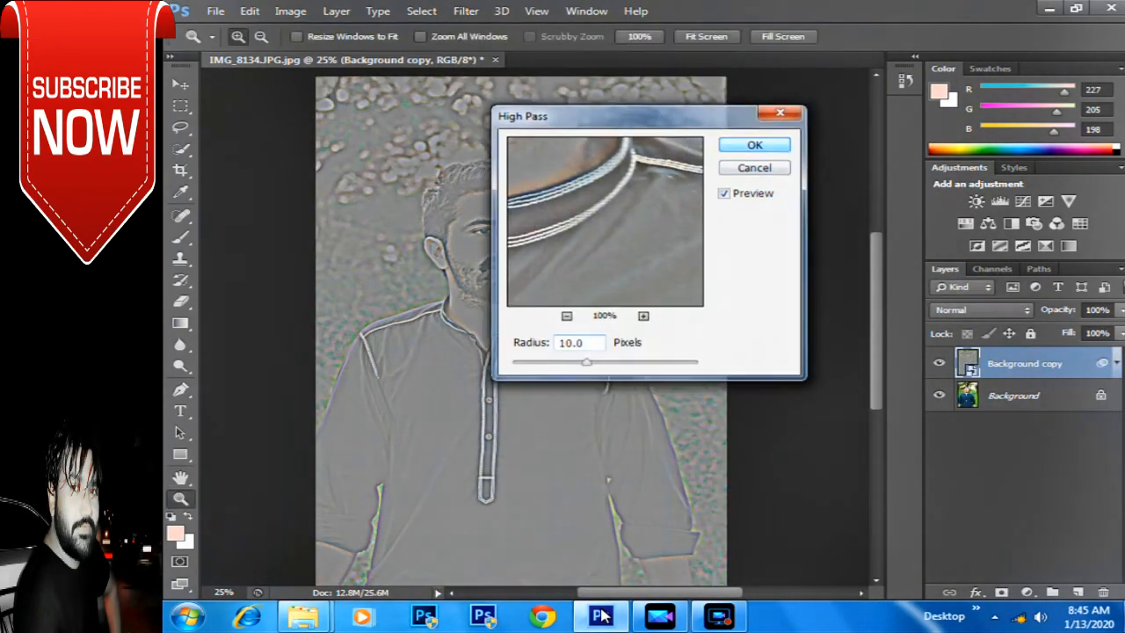
Step: Set the High Pass layer's blend mode to Soft Light and merge it down into the Background layer
left_click(982, 310)
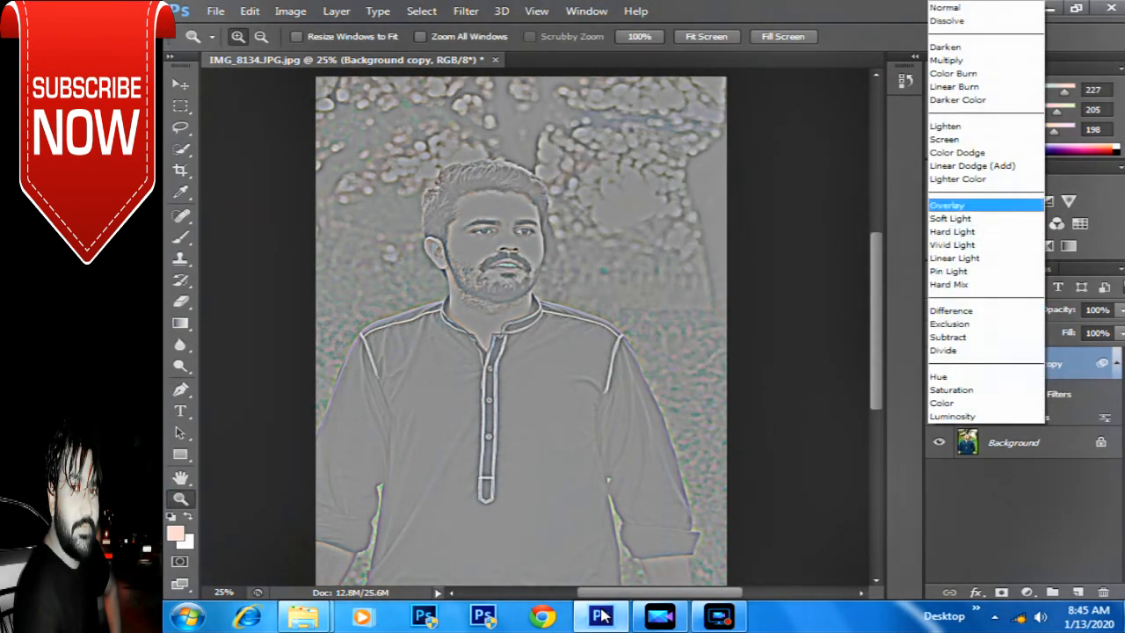
left_click(963, 218)
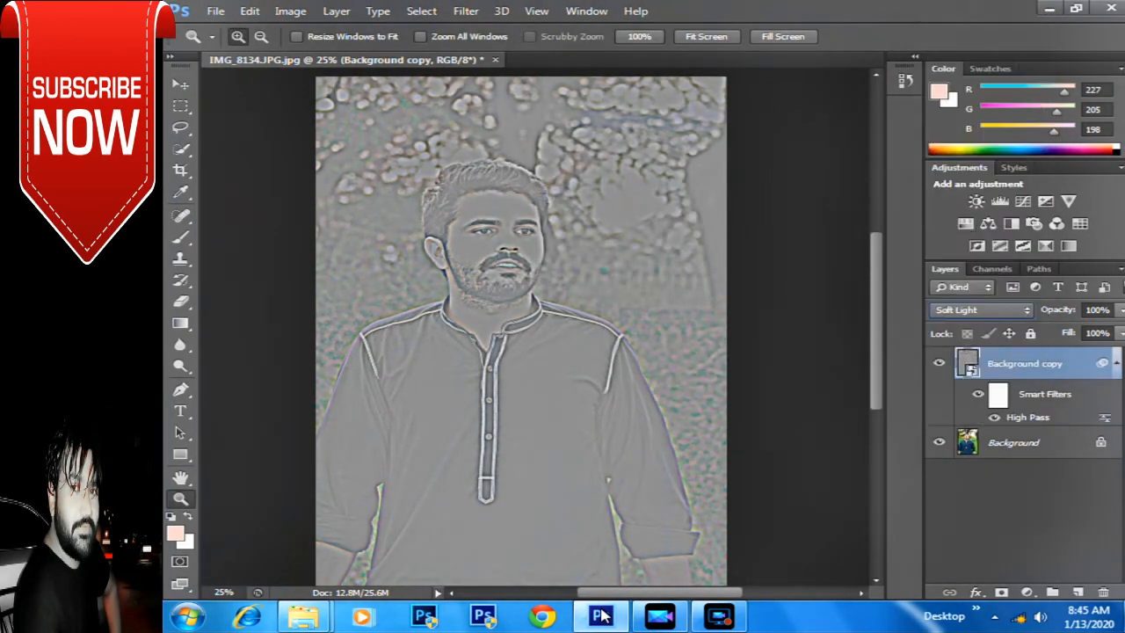
left_click(561, 188)
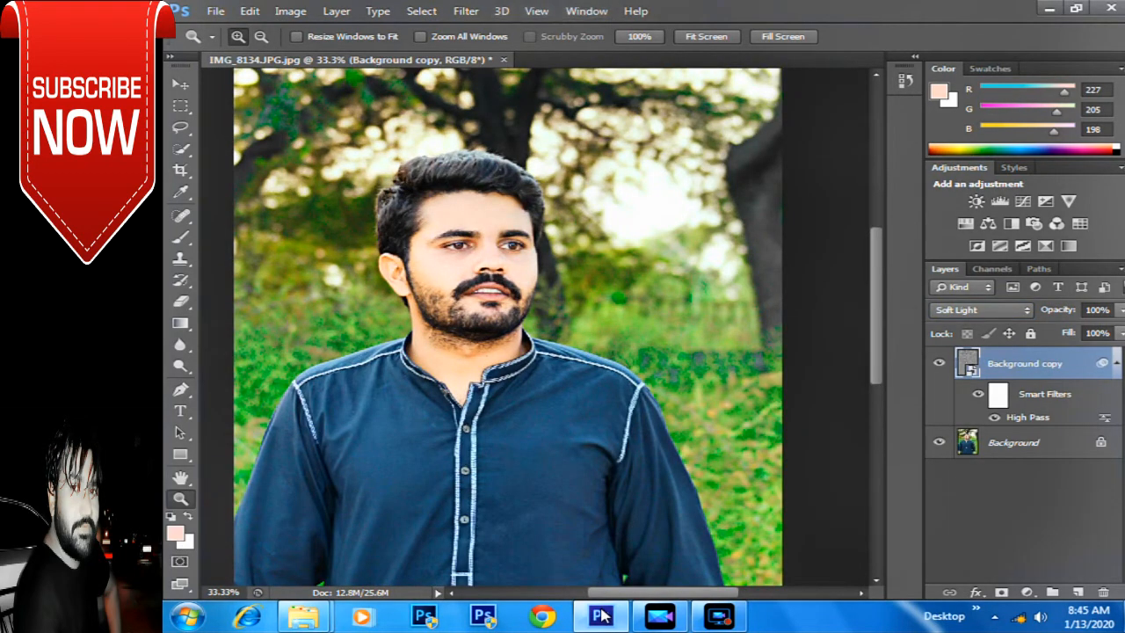
key("ctrl+e")
Step: Open the portrait in the Liquify filter with the head enlarged to 50%
left_click(466, 12)
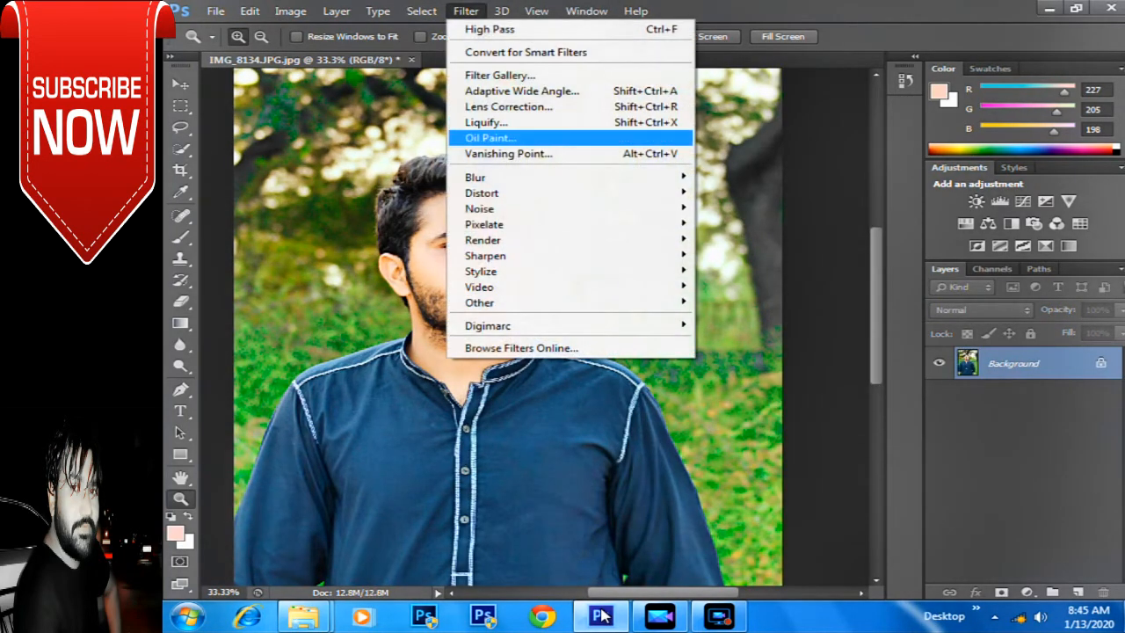
left_click(486, 122)
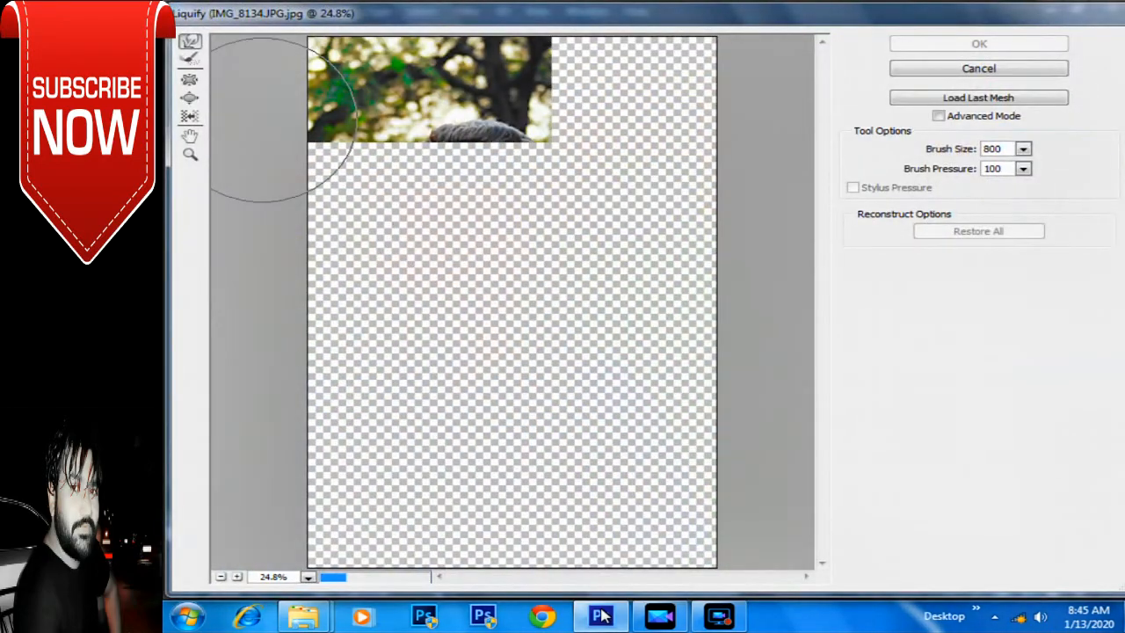
left_click(190, 155)
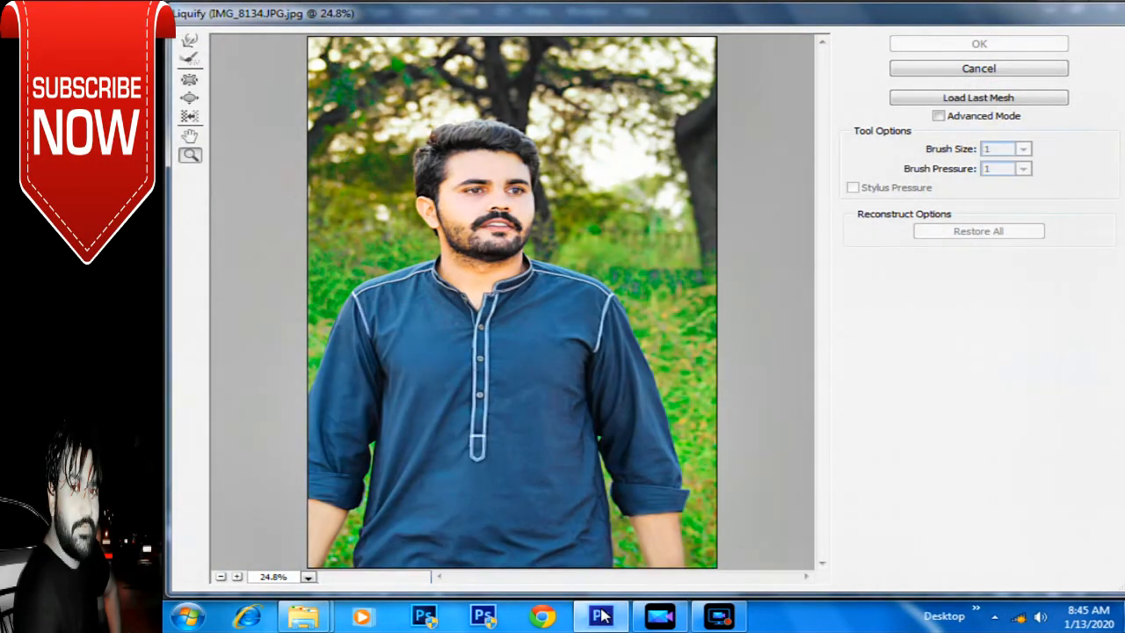
left_click(484, 123)
left_click_drag(480, 119, 490, 128)
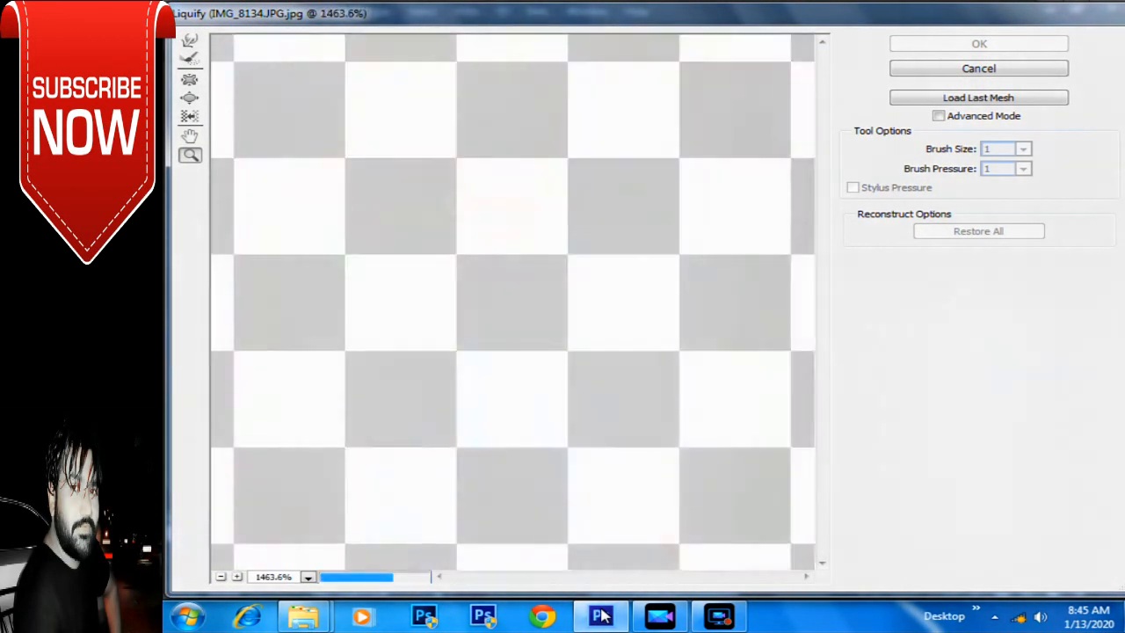
right_click(456, 351)
left_click(498, 65)
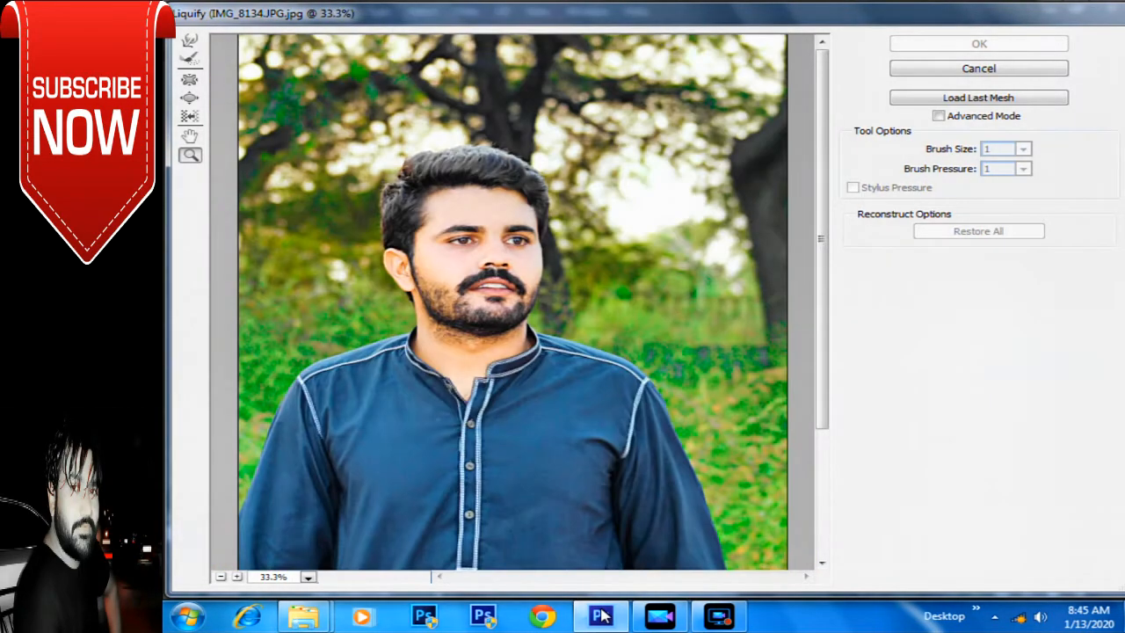
left_click(440, 196)
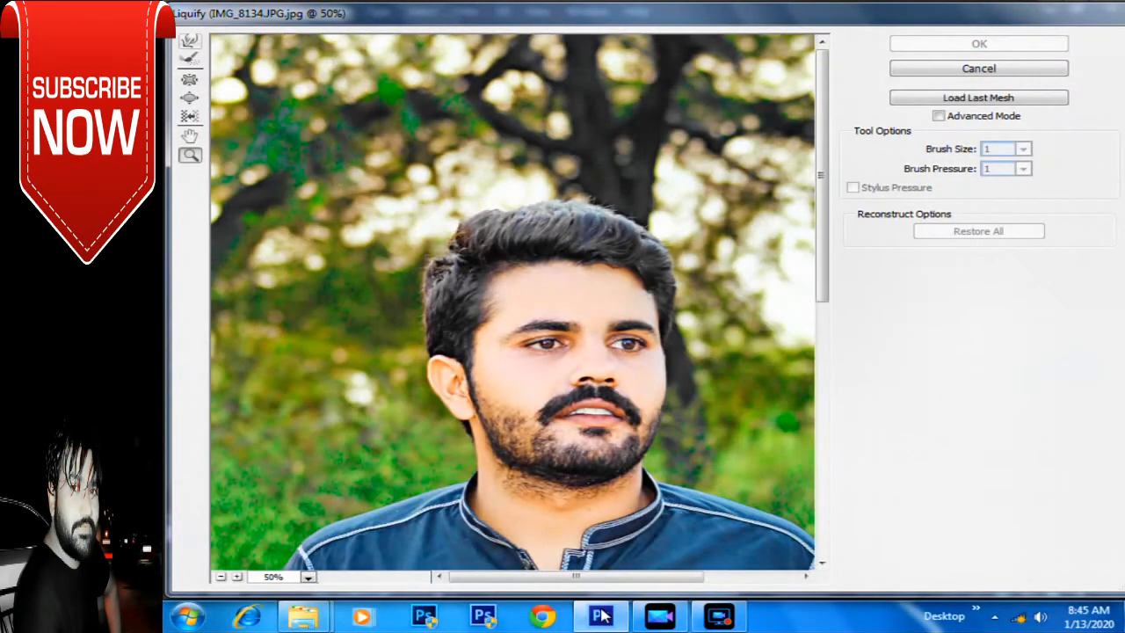
Step: Push the hair on top of the head upward for more volume using Forward Warp with a brush size of 700
key("w")
key("bracketleft")
key("bracketleft")
key("bracketleft")
key("bracketright")
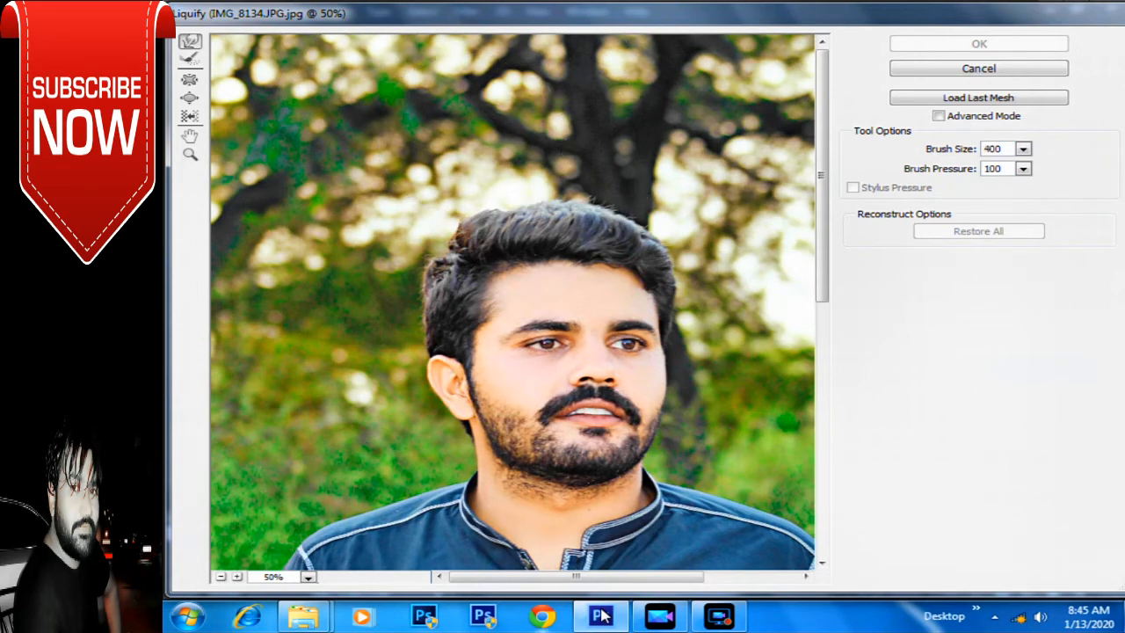
key("bracketright")
key("bracketleft")
key("bracketleft")
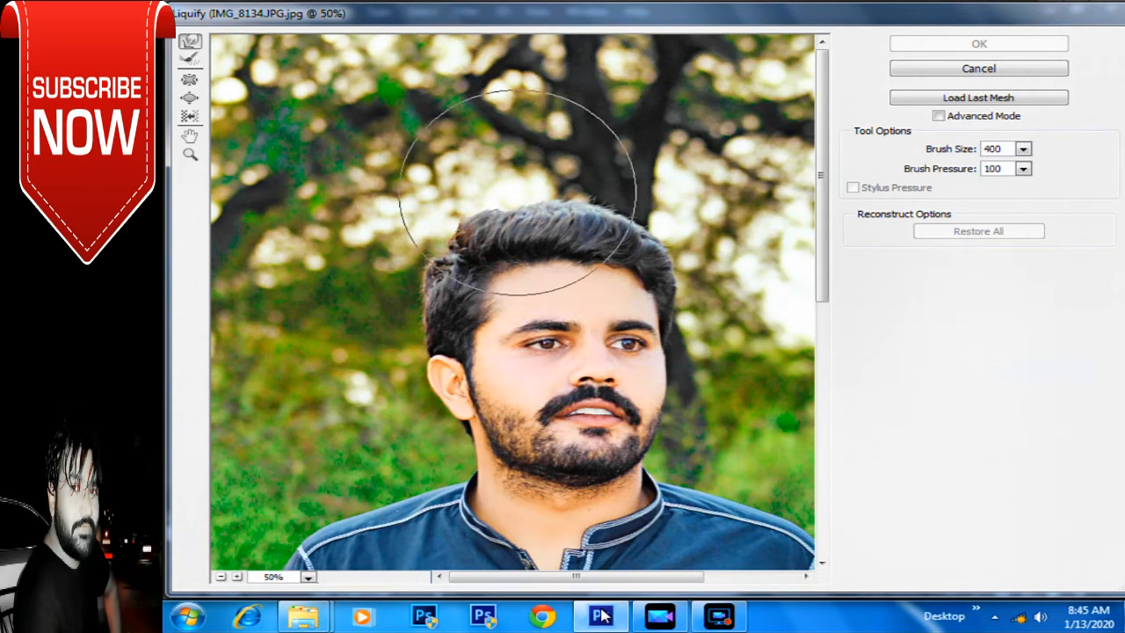
key("bracketright")
key("bracketright")
key("bracketright")
key("bracketright")
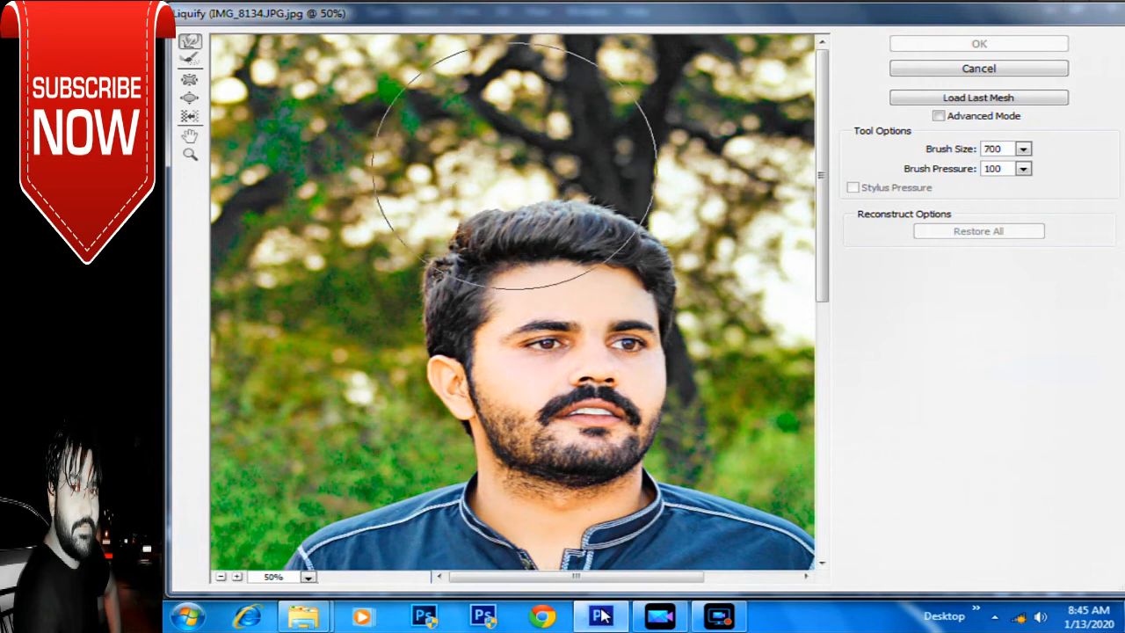
mouse_move(512, 147)
left_mouse_down()
mouse_move(591, 133)
mouse_move(592, 159)
mouse_move(611, 157)
mouse_move(619, 114)
mouse_move(673, 167)
left_mouse_up()
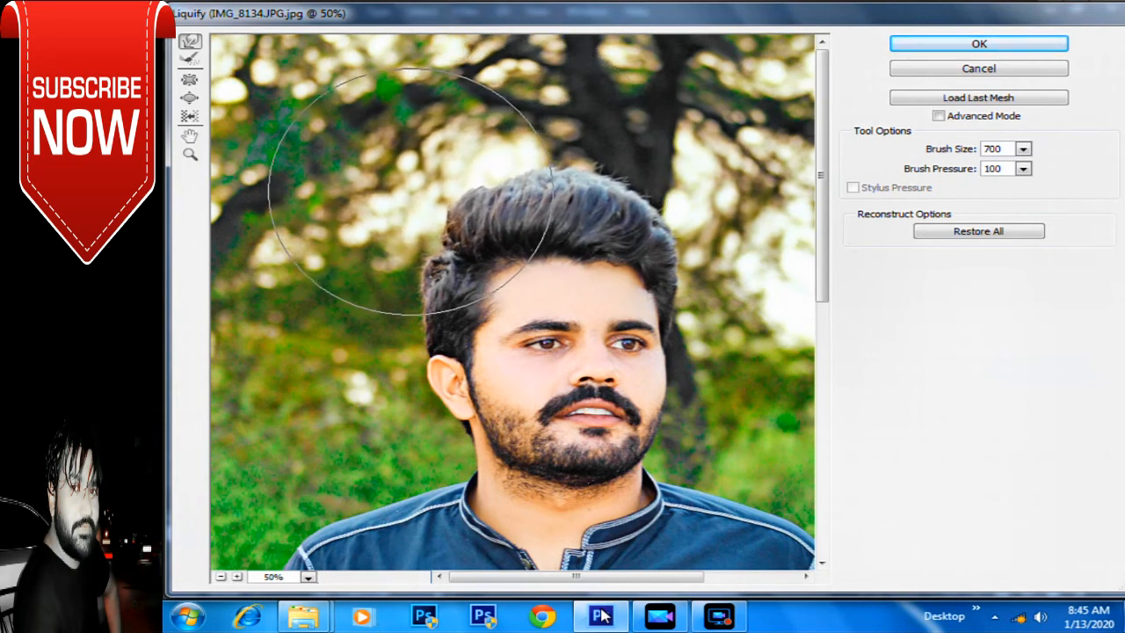
Step: Reduce the Liquify brush size to 150 and apply the reshaped hair to the portrait
key("bracketleft")
key("bracketleft")
key("bracketleft")
key("bracketleft")
key("bracketleft")
key("bracketleft")
key("bracketleft")
key("bracketleft")
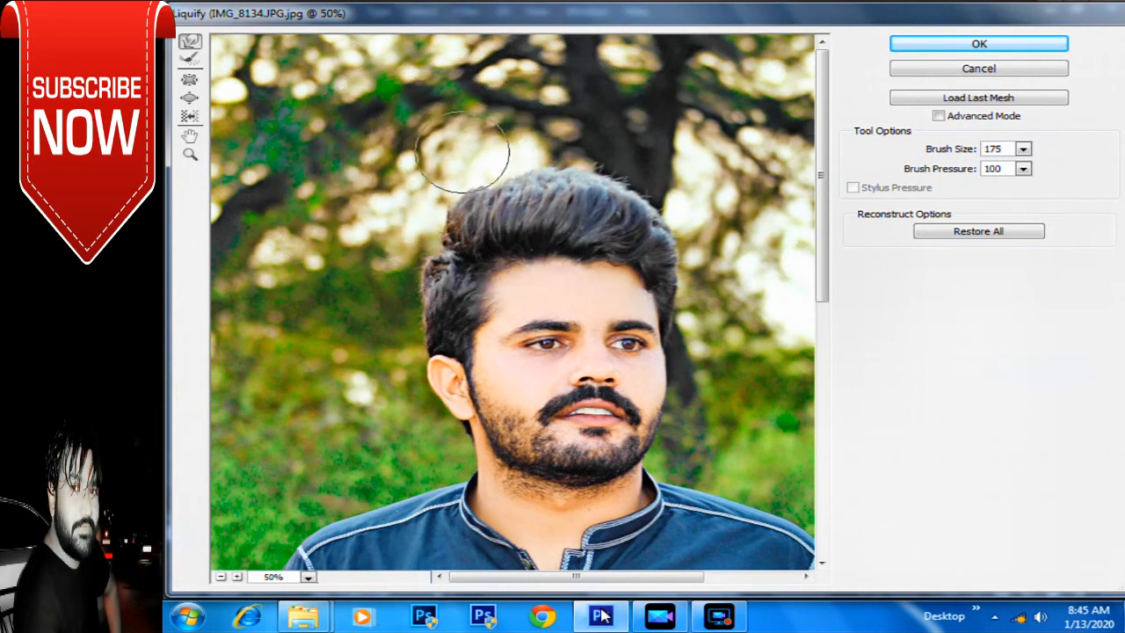
key("bracketleft")
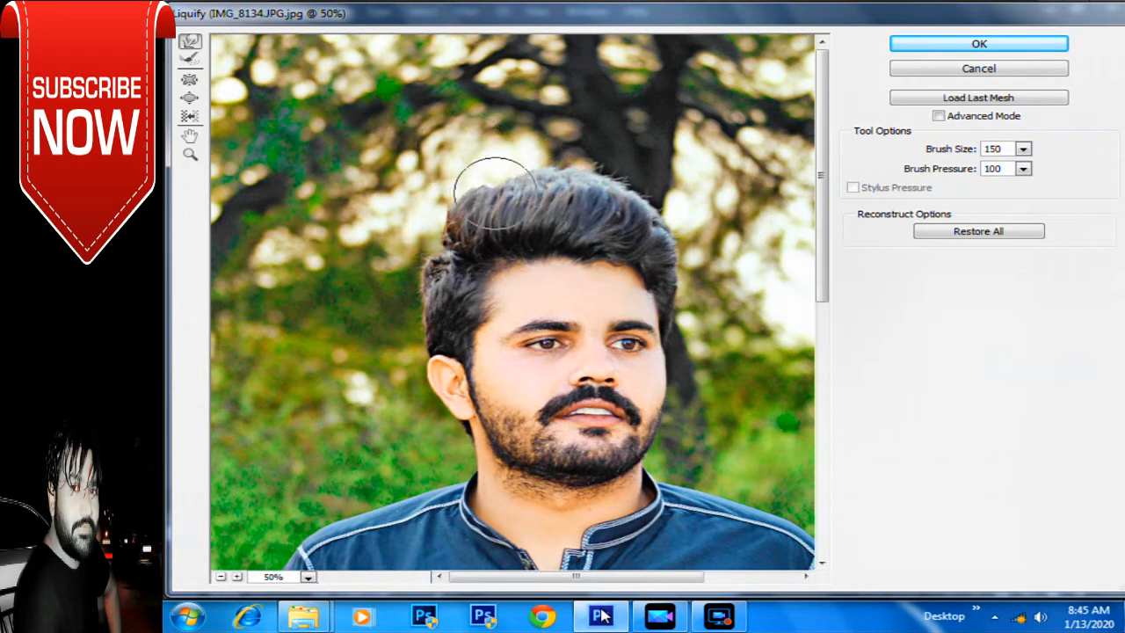
key("bracketleft")
key("bracketleft")
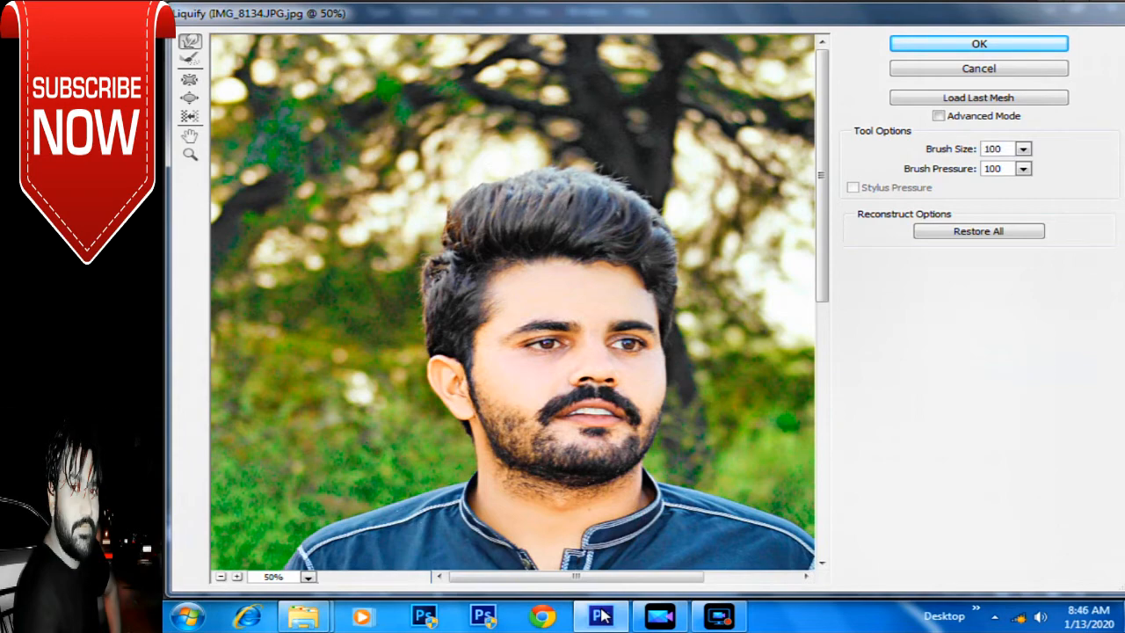
key("bracketright")
key("bracketright")
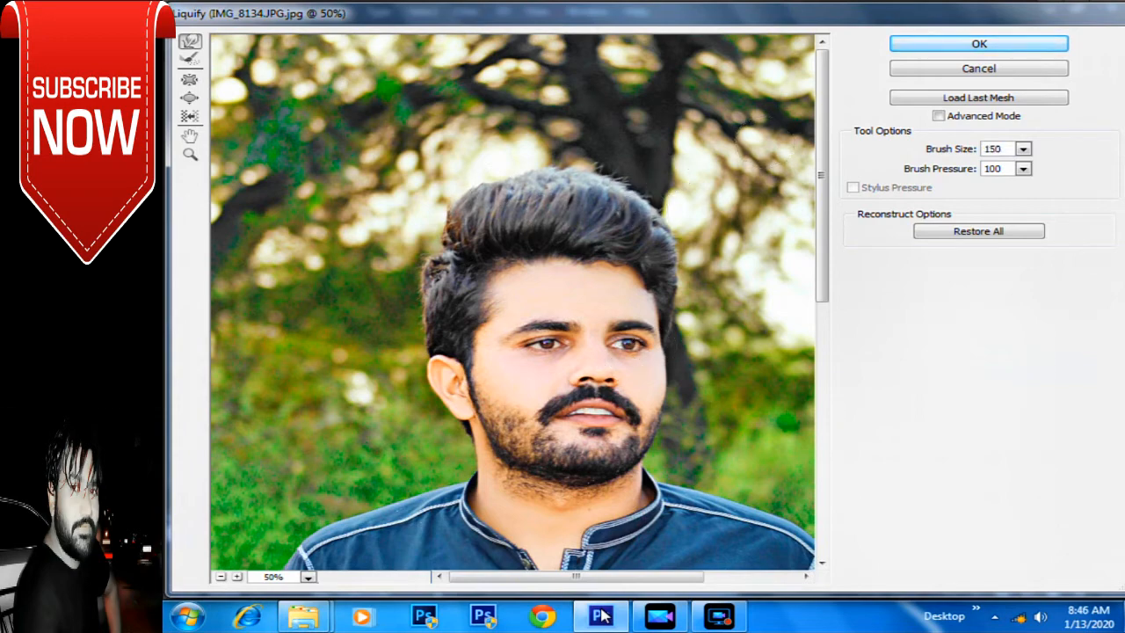
key("Return")
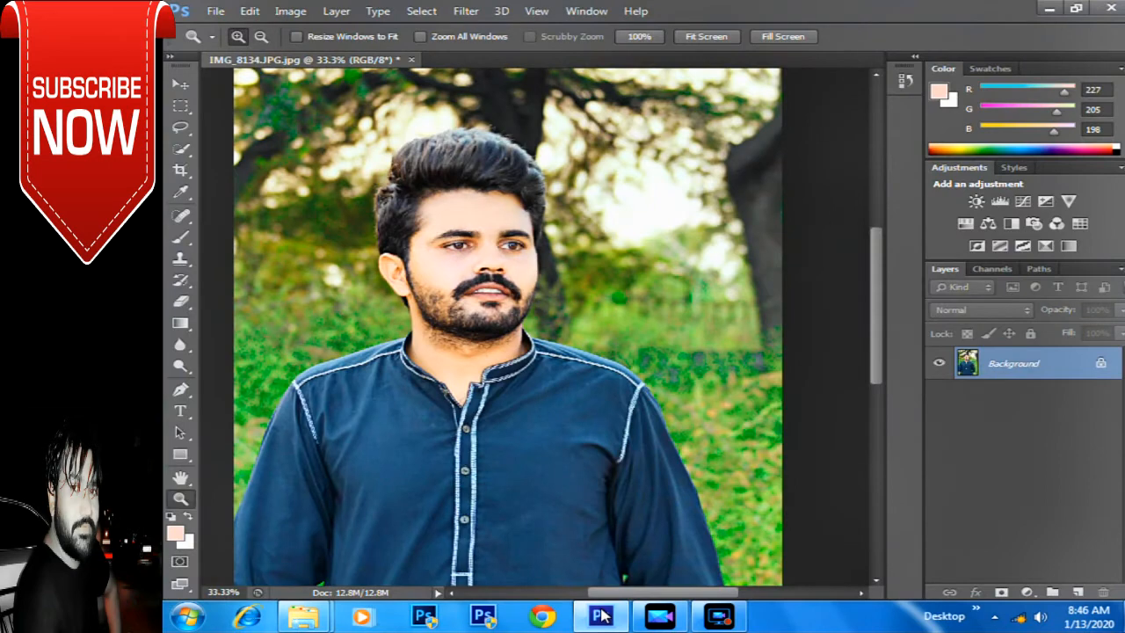
Step: Examine the portrait with the reshaped hair as a whole and closer up
right_click(513, 199)
left_click(565, 287)
right_click(513, 133)
left_click(569, 288)
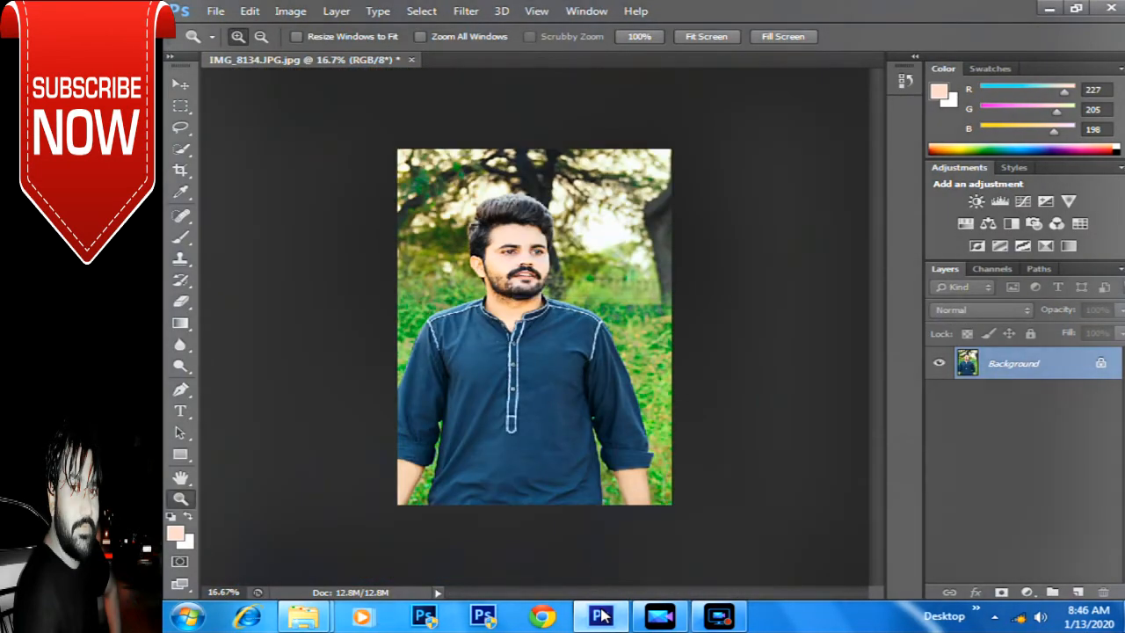
left_click_drag(661, 160, 465, 457)
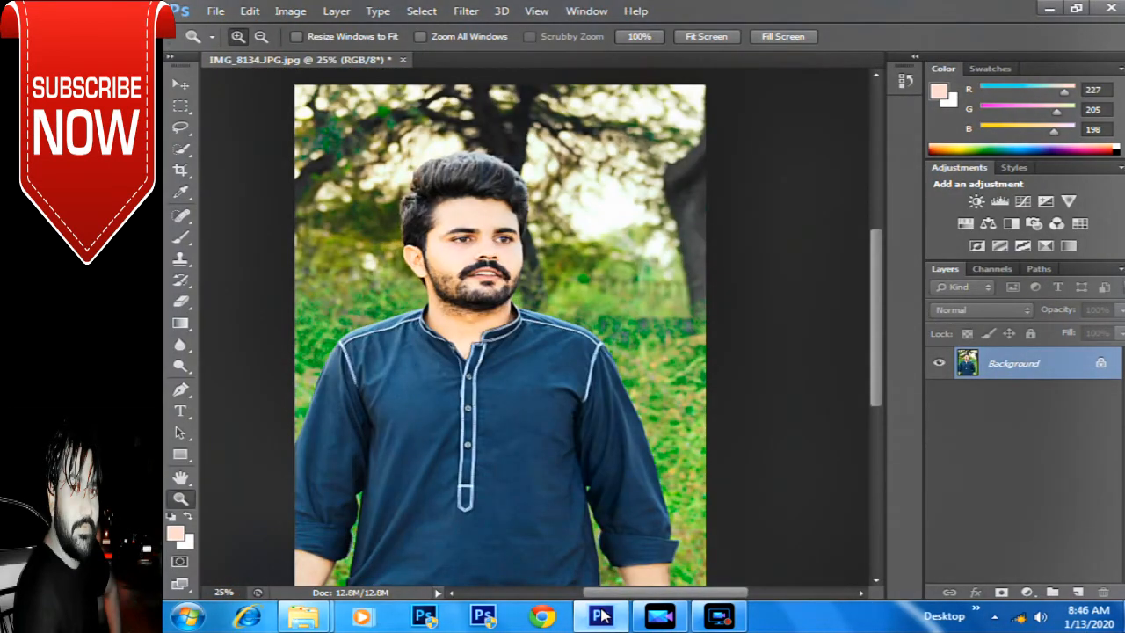
right_click(489, 173)
left_click(546, 260)
left_click_drag(648, 179, 443, 434)
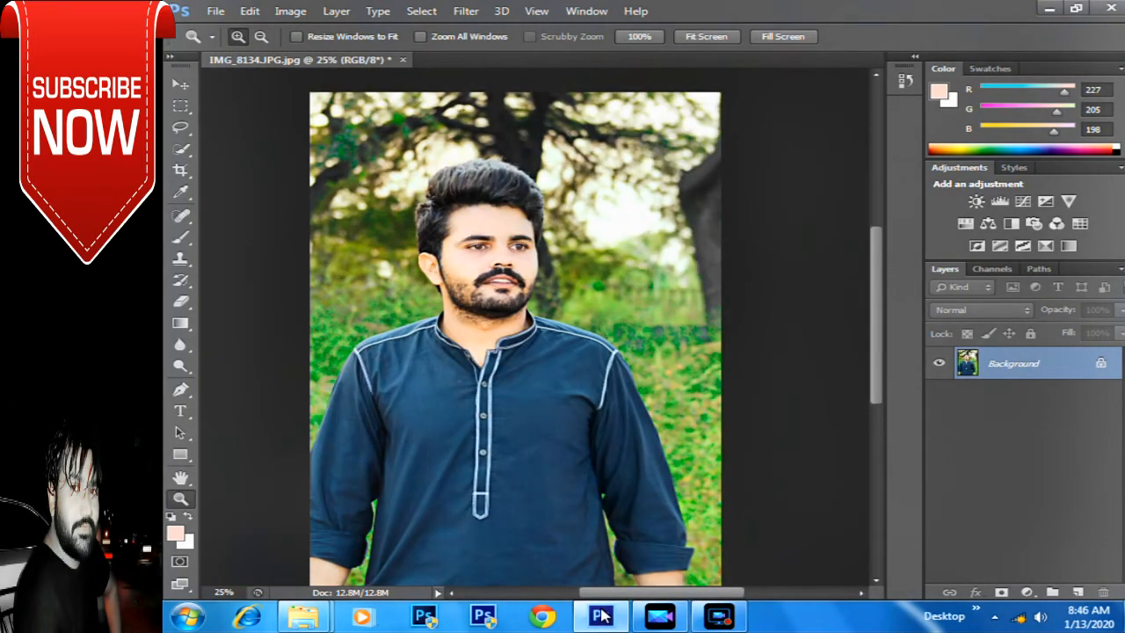
Step: Open the portrait in the Liquify filter with Forward Warp active and the head enlarged to 66.7%
left_click(466, 10)
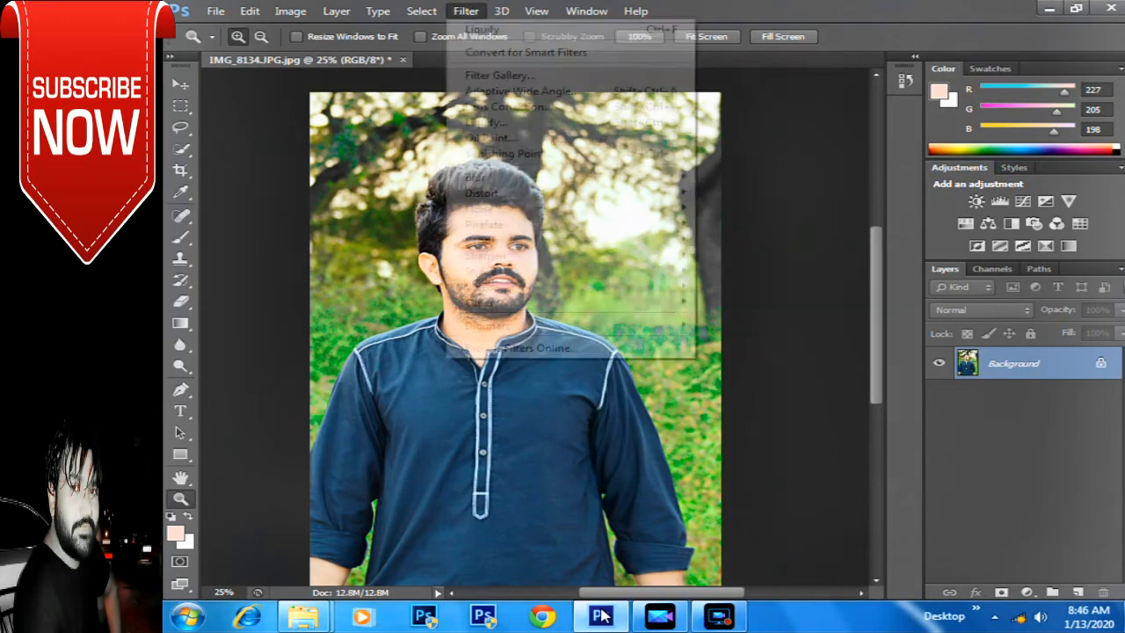
left_click(510, 121)
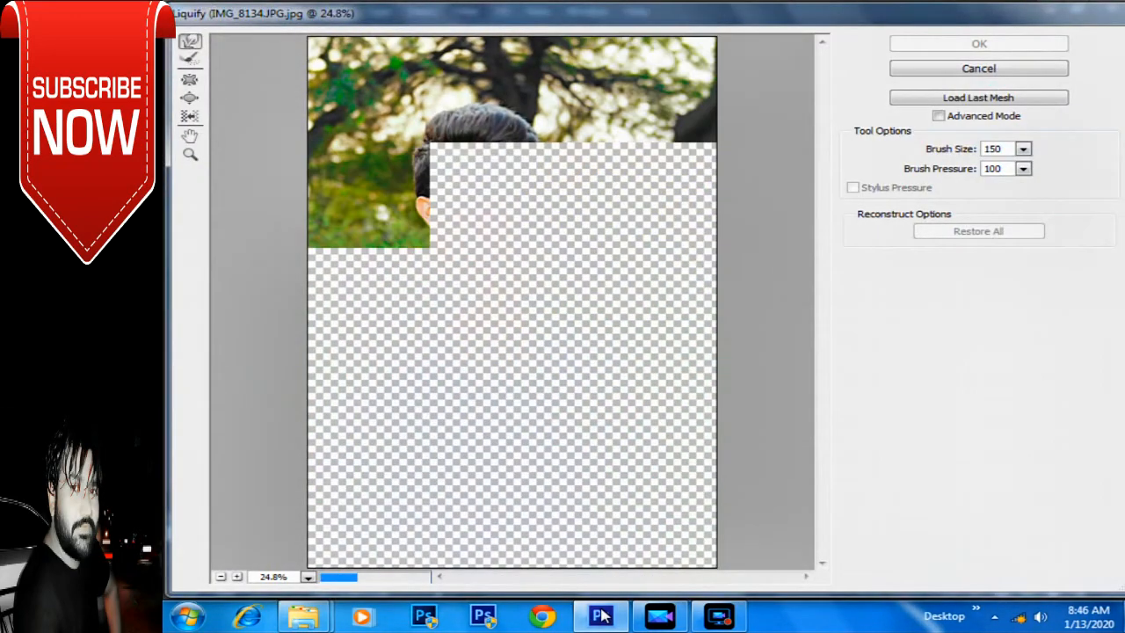
key("ctrl+plus")
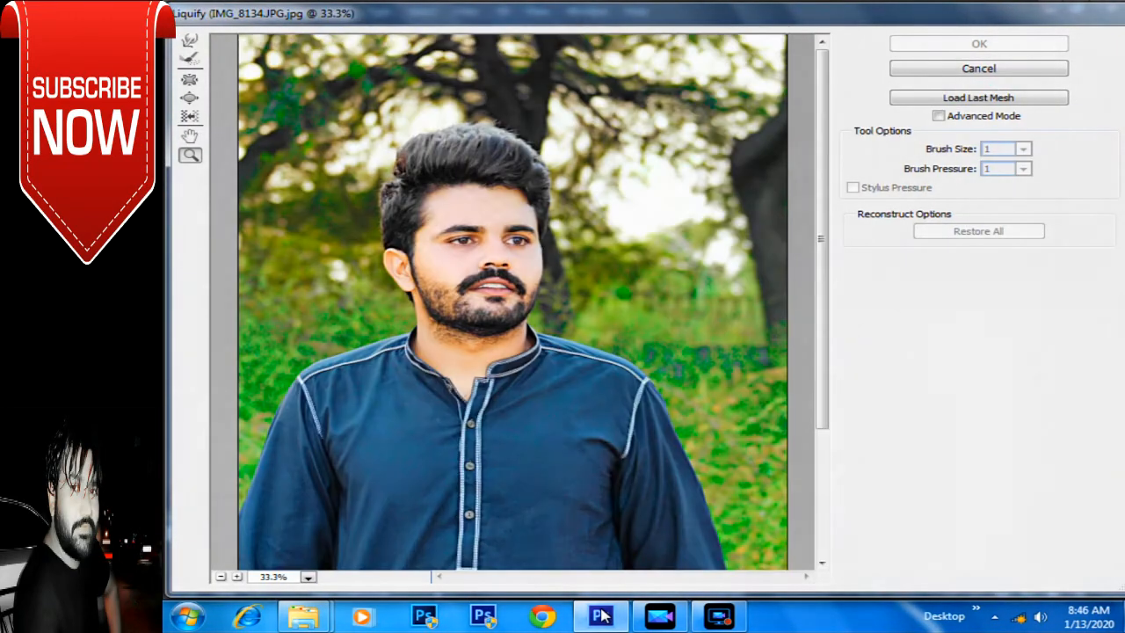
key("ctrl+plus")
key("ctrl+plus")
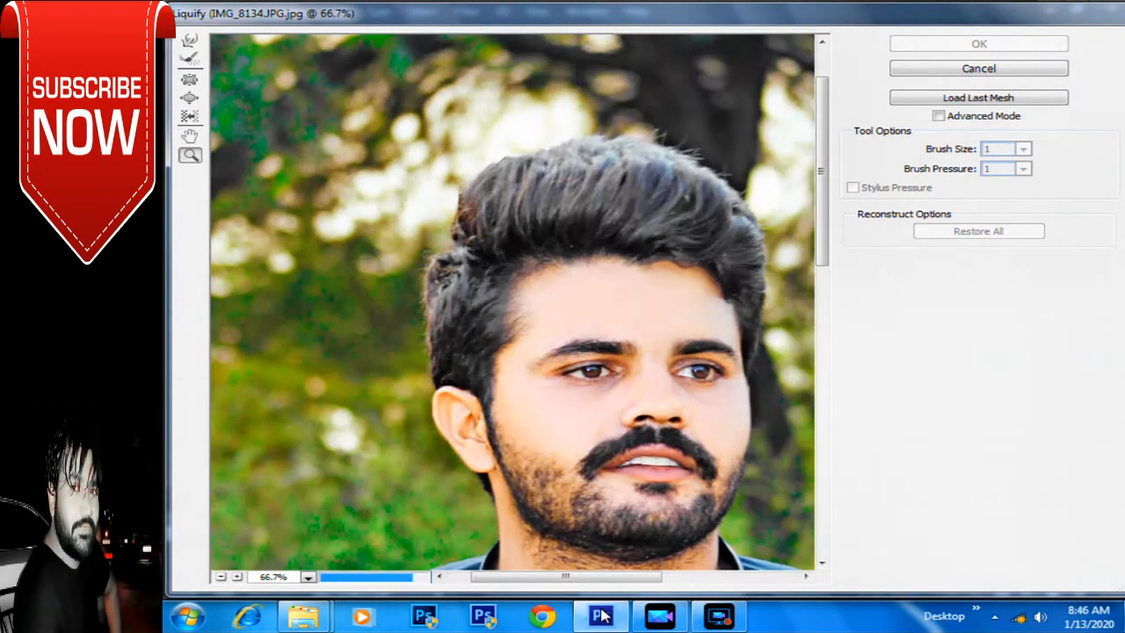
key("w")
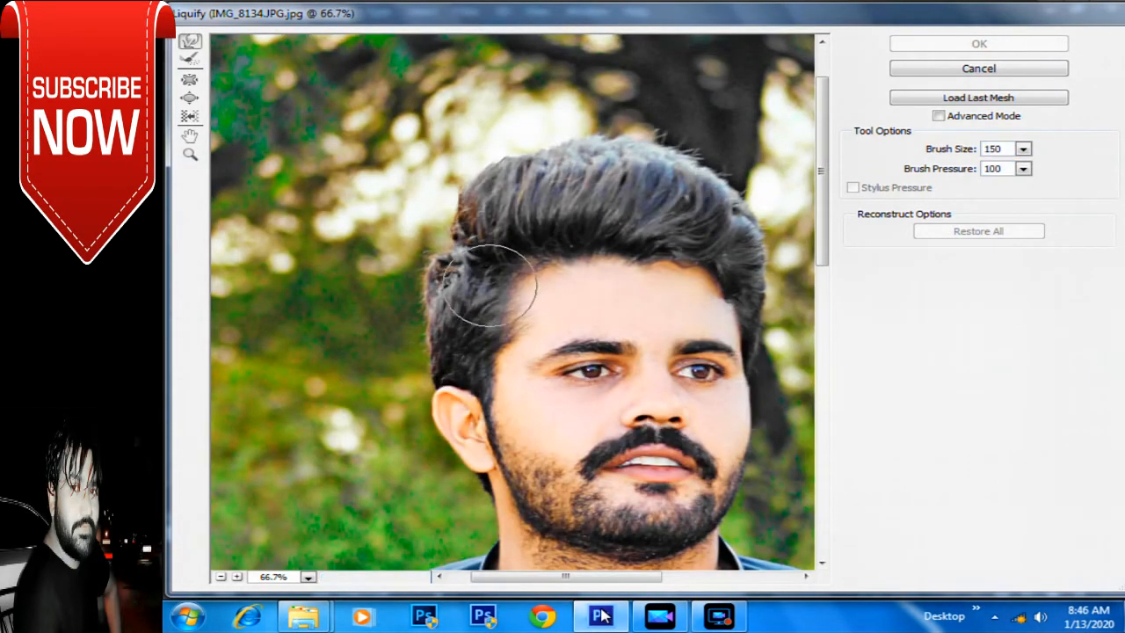
Step: Nudge the hairline at the temple beside the forehead using Forward Warp with a brush size of 90
key("bracketleft")
key("bracketleft")
key("bracketleft")
key("bracketleft")
key("bracketleft")
key("bracketleft")
key("bracketleft")
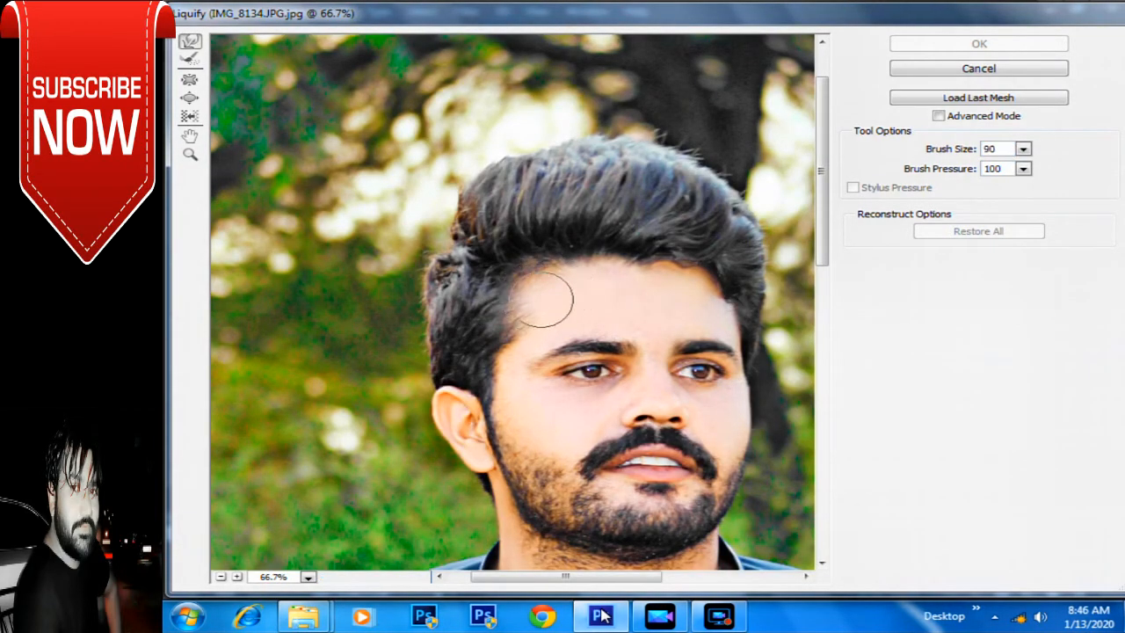
left_click_drag(522, 304, 533, 311)
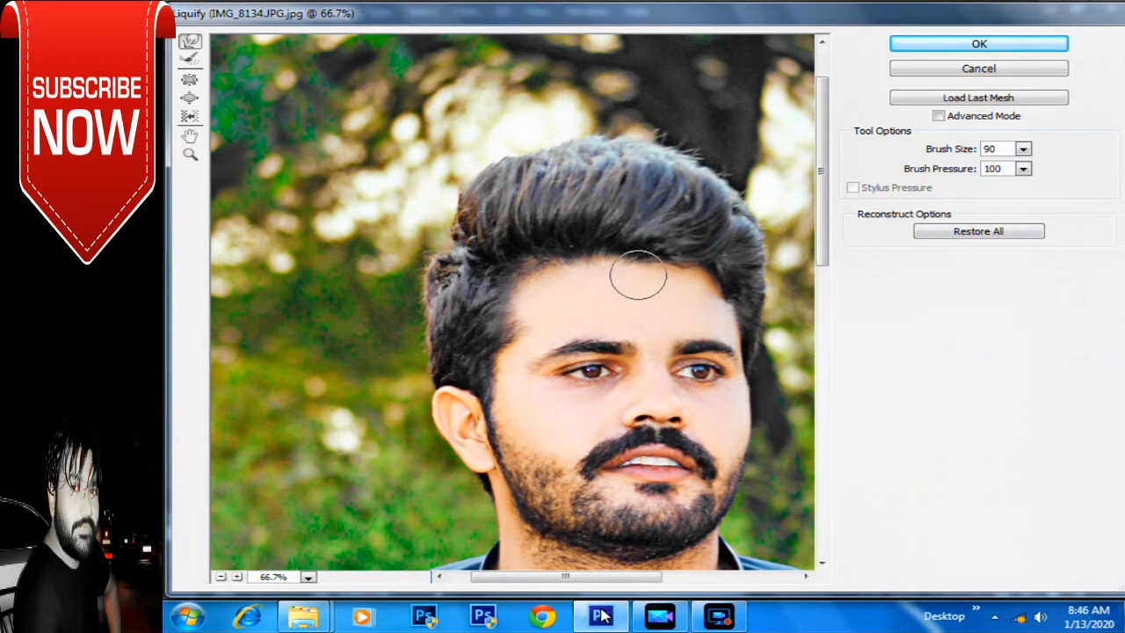
Step: Push the ear side of the head slightly inward with a brush size of 800 and apply the Liquify changes to the portrait
key("bracketright")
key("bracketright")
key("bracketright")
key("bracketright")
key("bracketright")
key("bracketright")
key("bracketright")
key("bracketright")
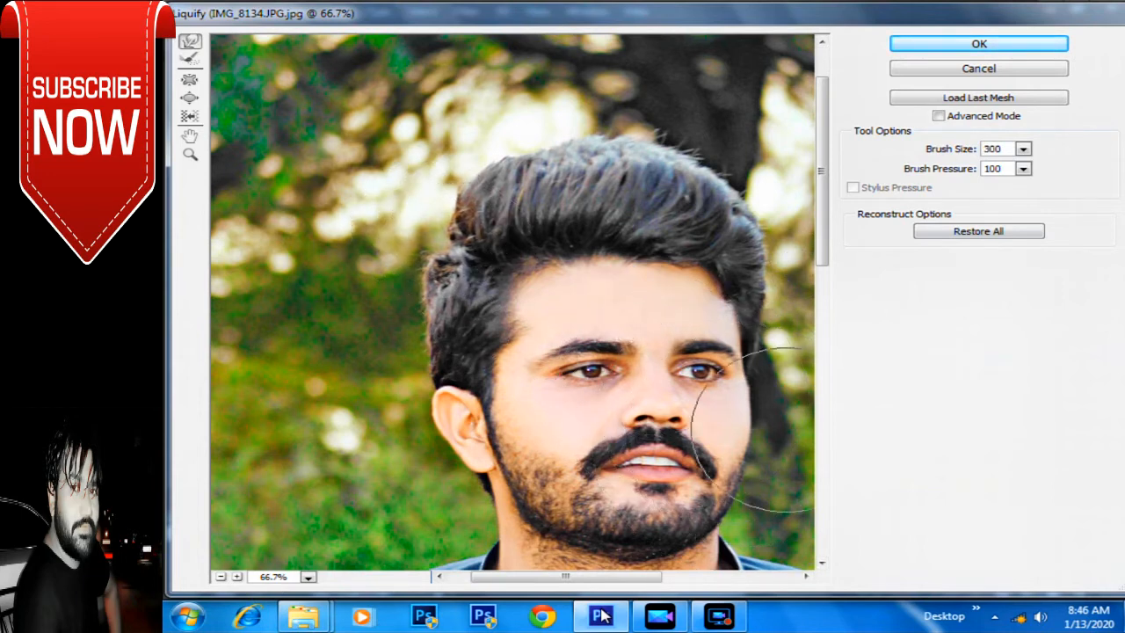
key("bracketright")
key("bracketright")
key("bracketright")
key("bracketright")
key("bracketright")
left_click_drag(350, 421, 342, 421)
scroll(343, 421, "up", 1)
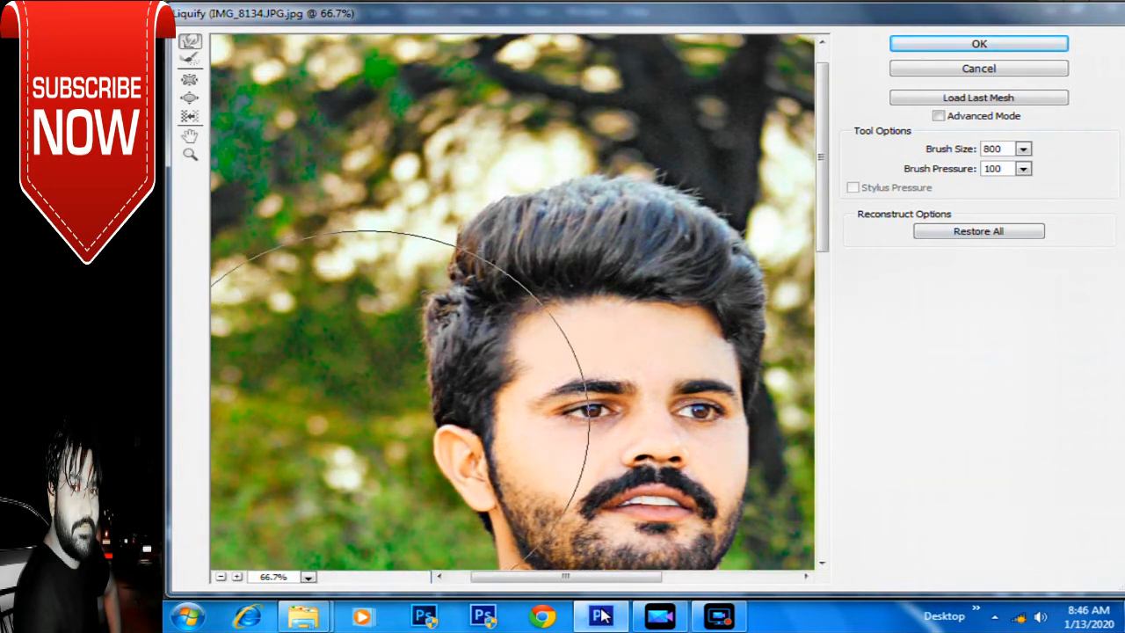
scroll(352, 427, "down", 1)
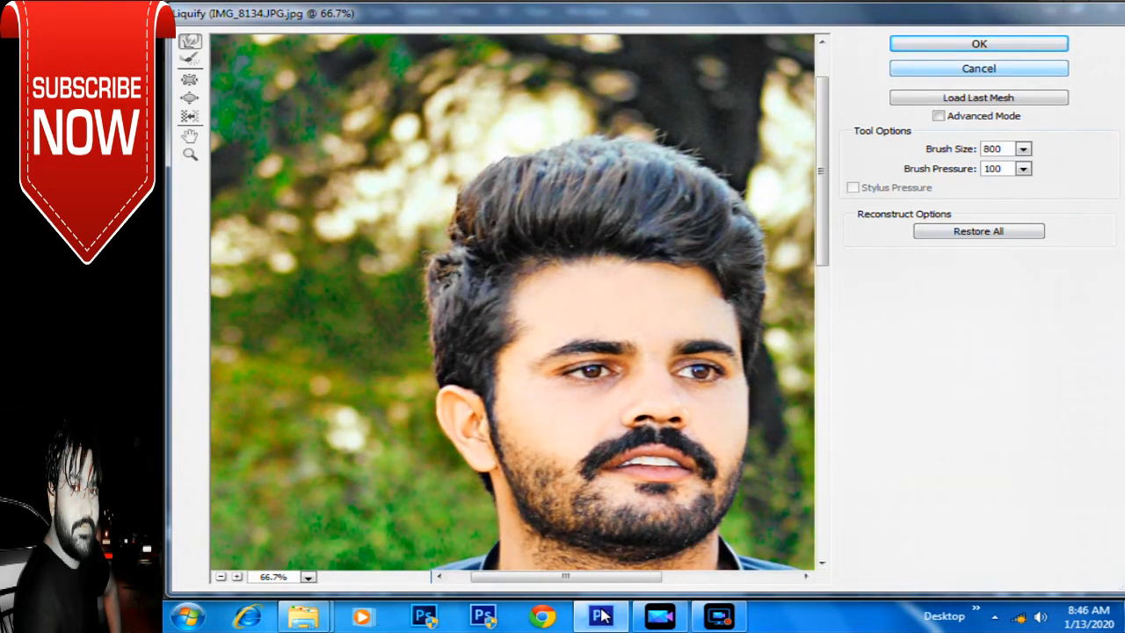
key("Return")
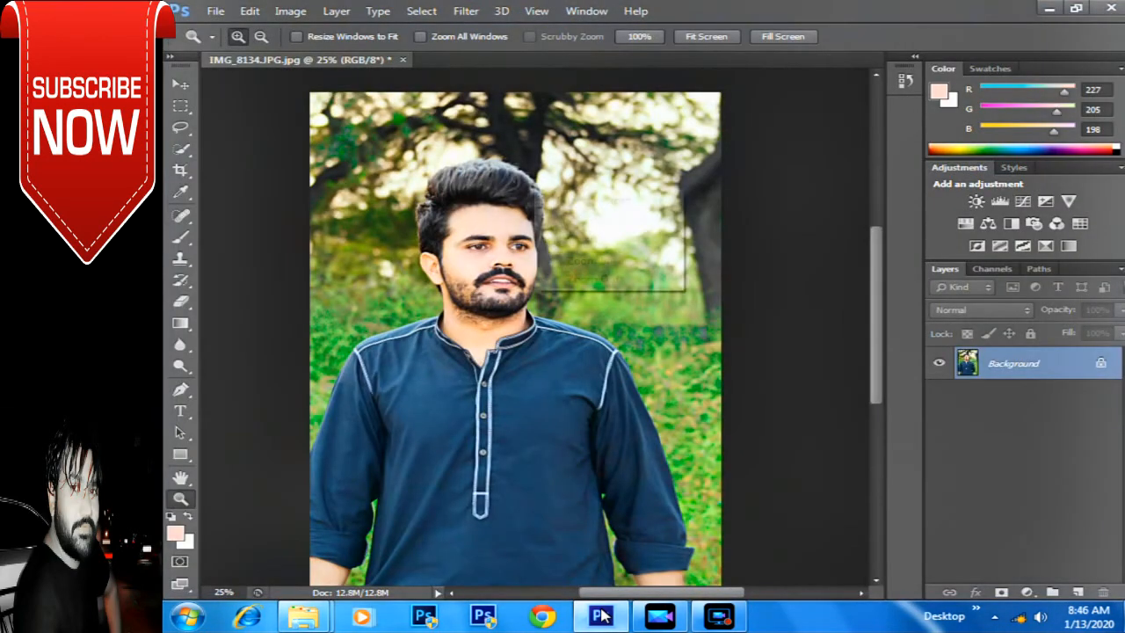
left_click(589, 278)
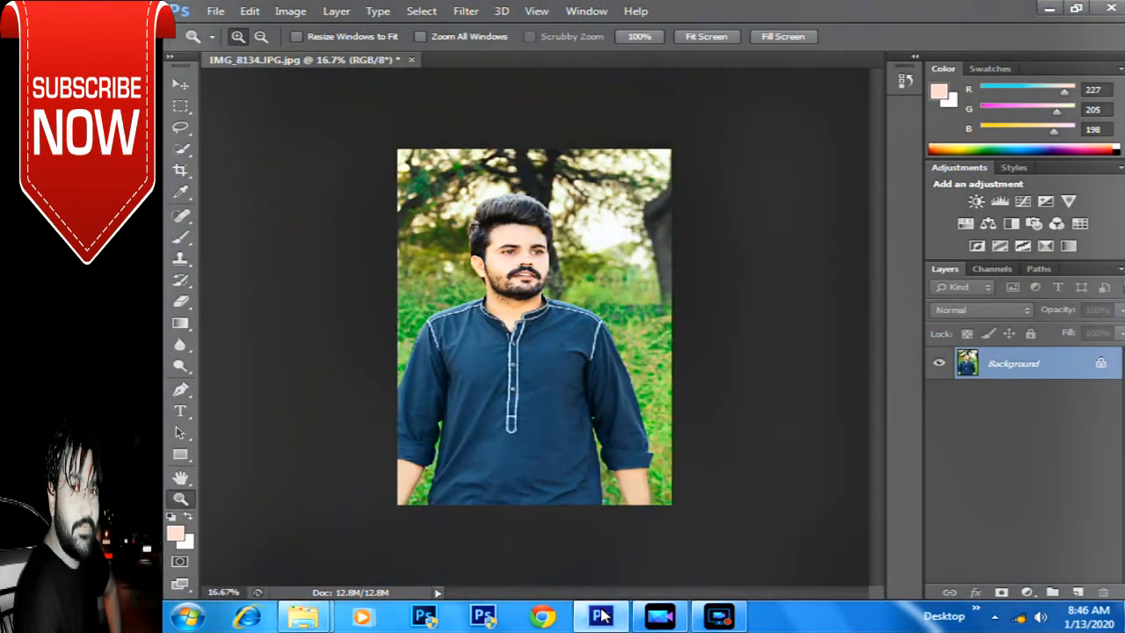
left_click(565, 332)
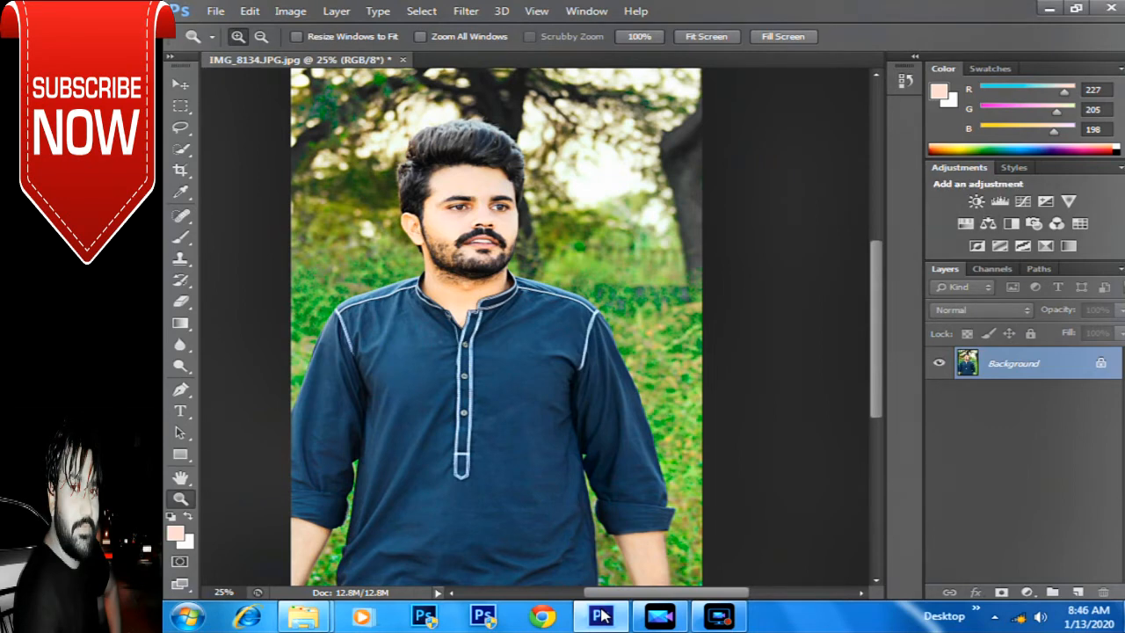
Step: Save the portrait on drive G: as a JPEG named 4444 with Maximum quality 12 and Baseline ("Standard") format
key("ctrl+shift+s")
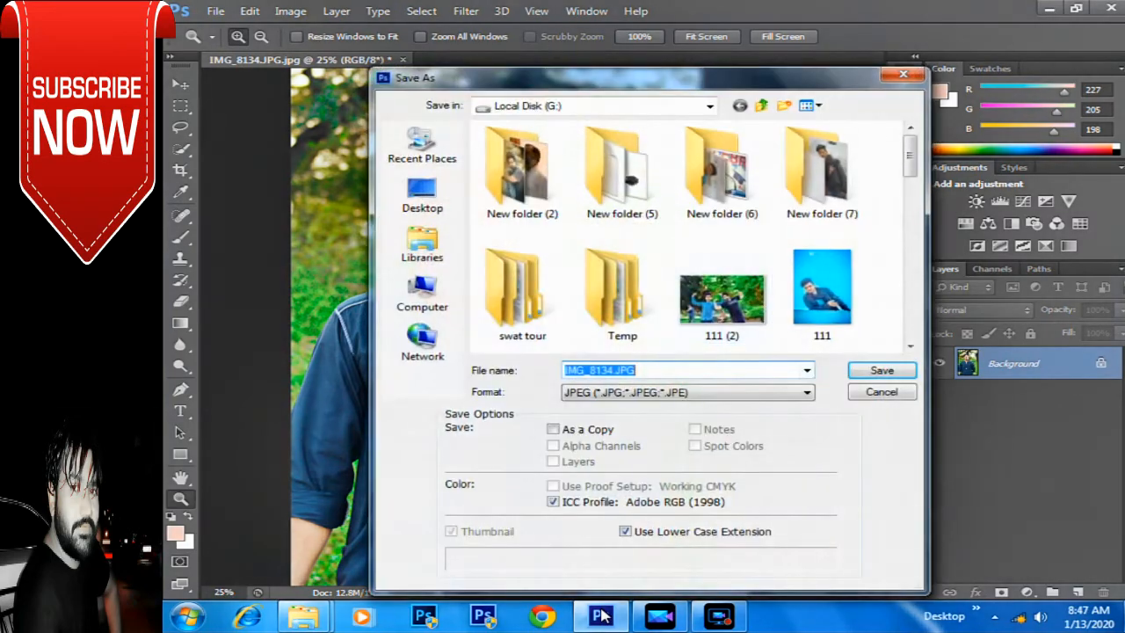
left_click(712, 393)
left_click(716, 247)
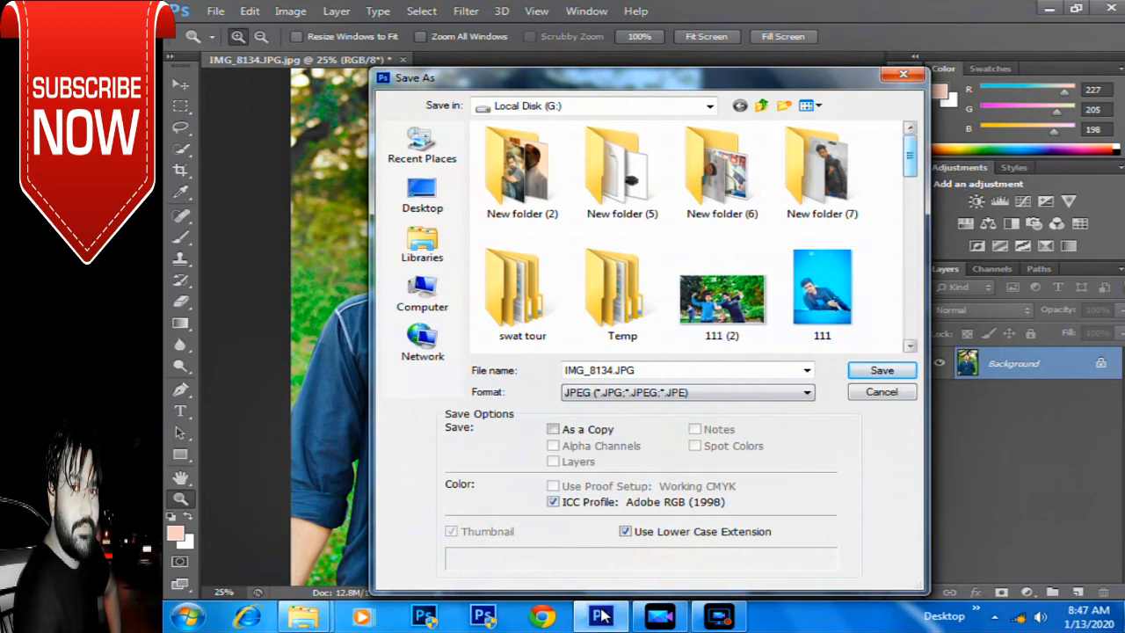
left_click_drag(910, 157, 910, 205)
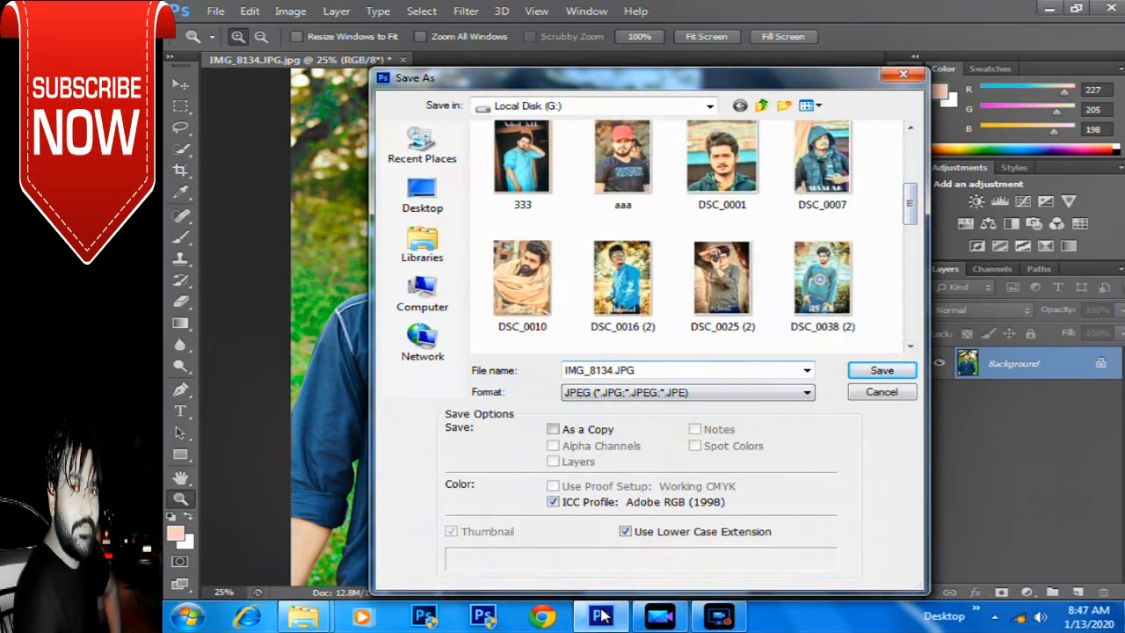
left_click_drag(909, 204, 909, 294)
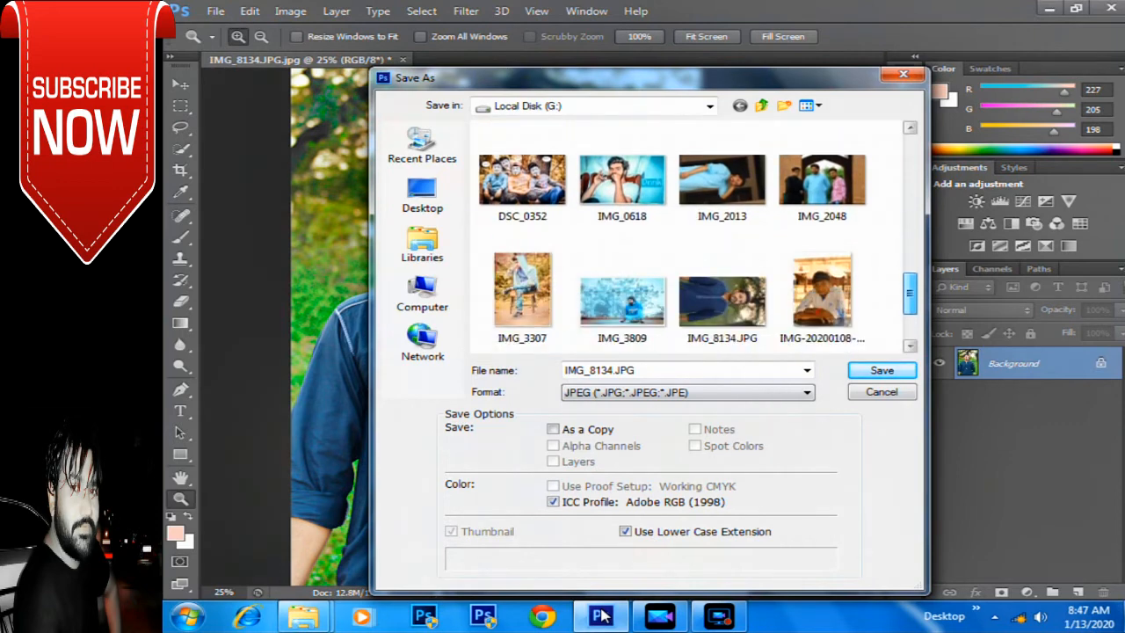
left_click(634, 370)
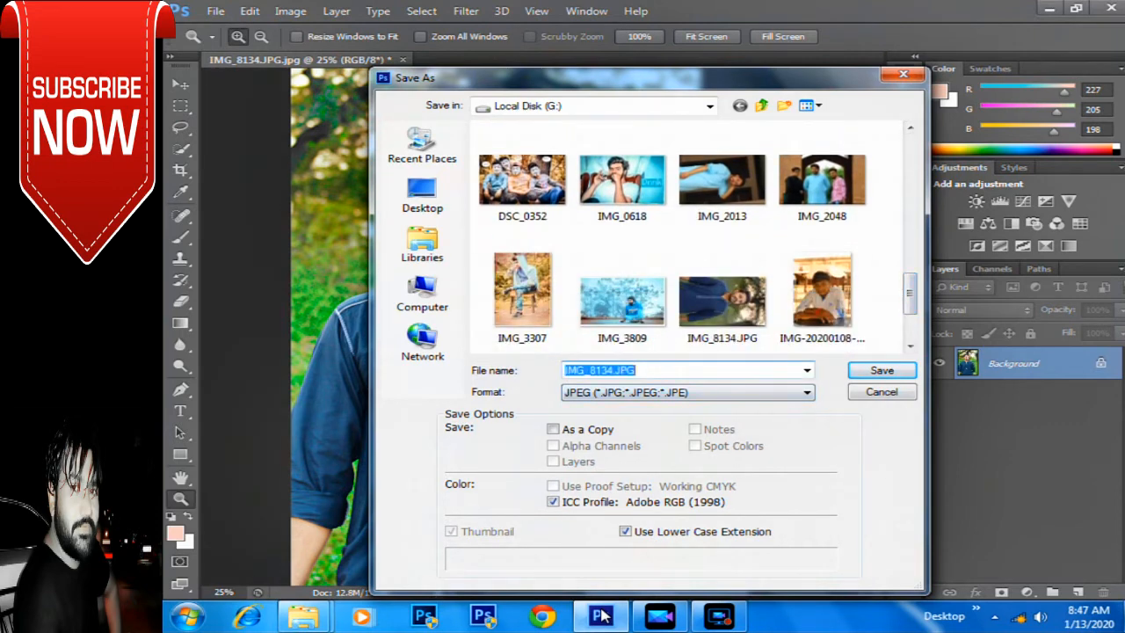
key("BackSpace")
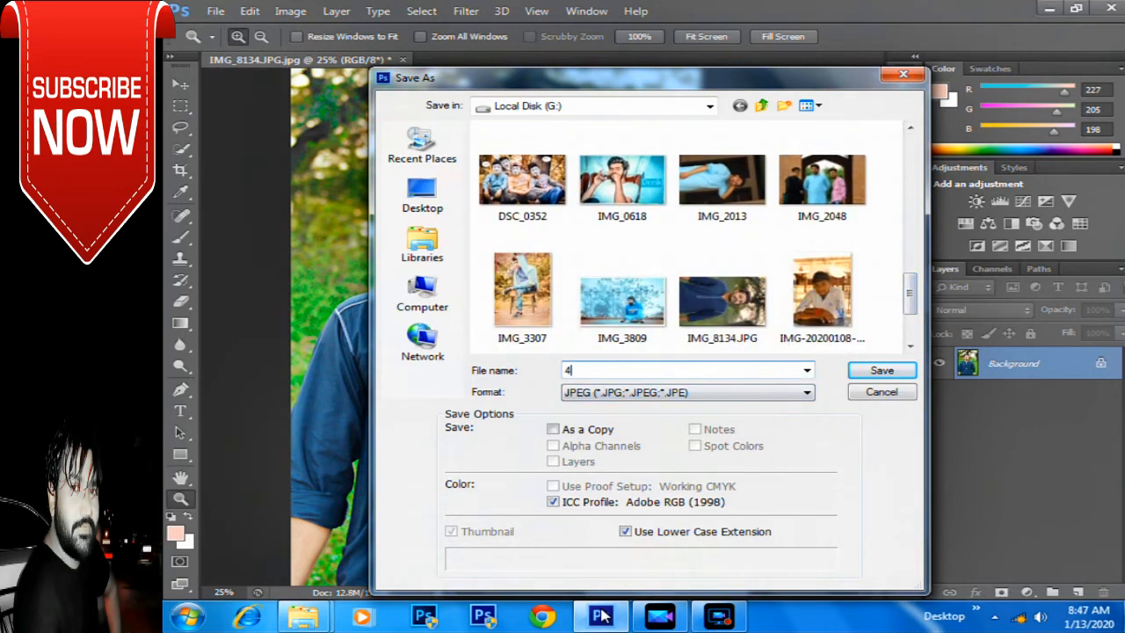
key("Return")
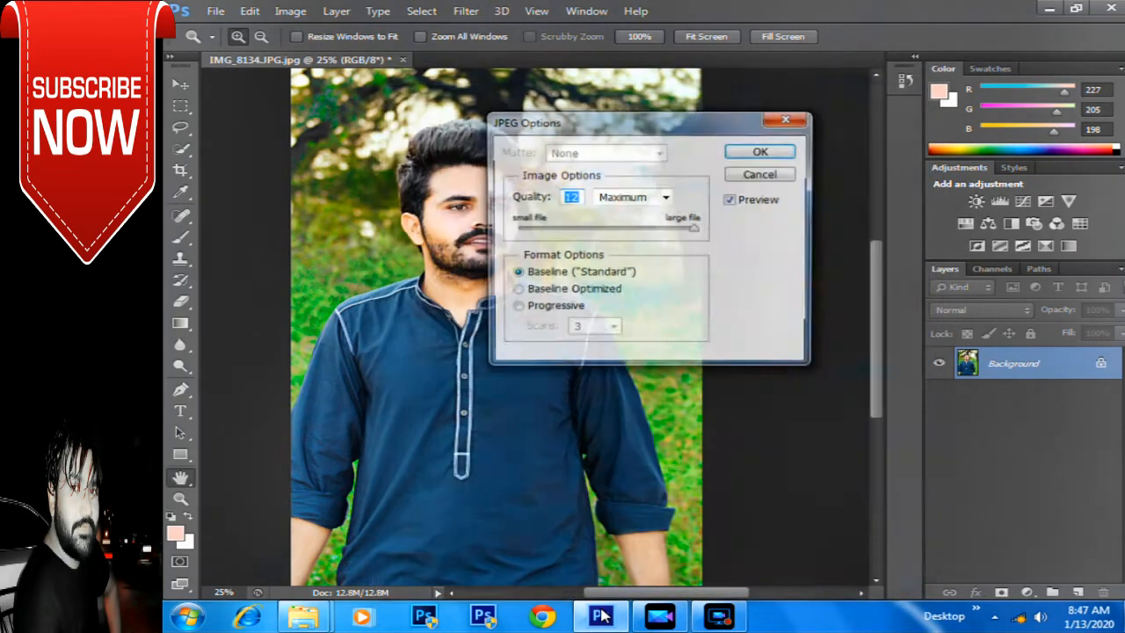
key("Return")
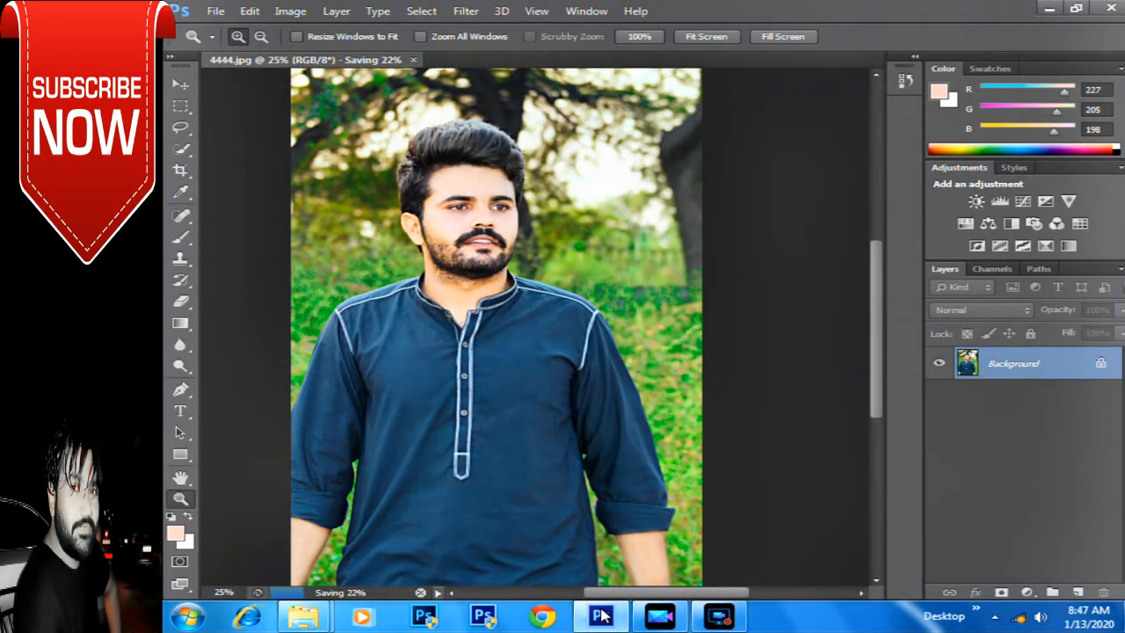
Step: Close the saved portrait and reopen 4444.jpg from drive G: in Camera Raw
scroll(541, 327, "down", 1)
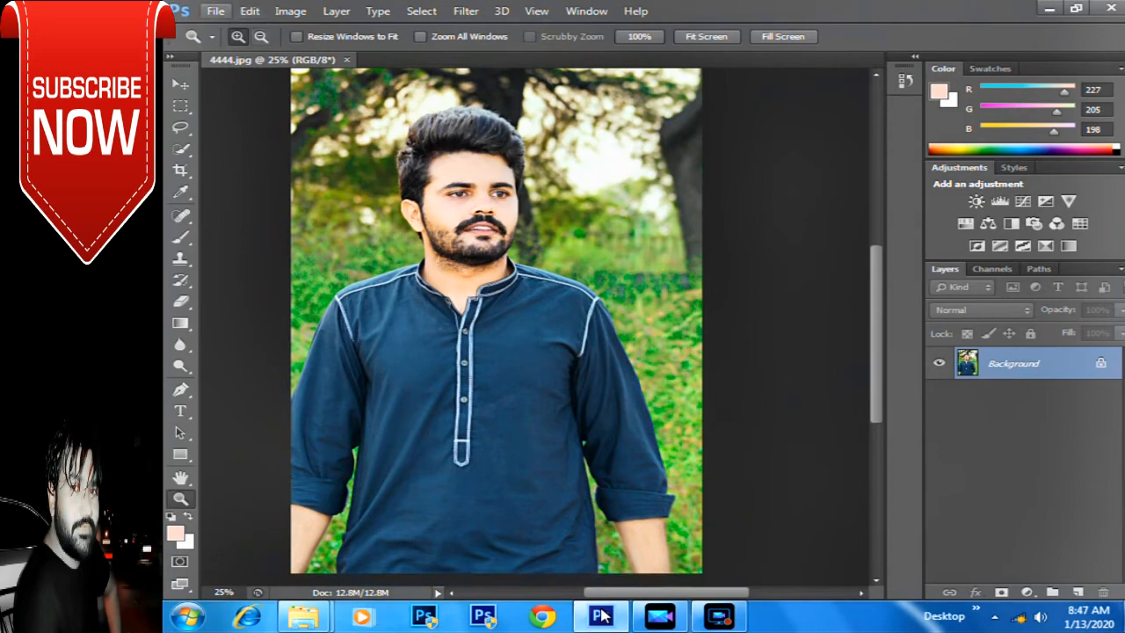
left_click(216, 12)
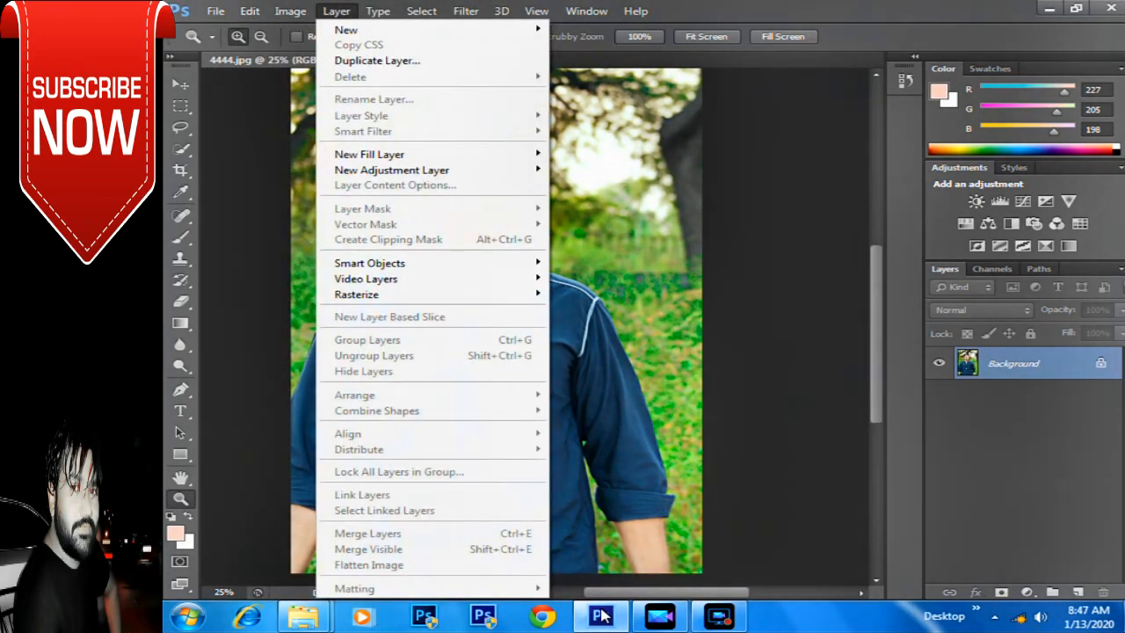
key("Escape")
key("ctrl+w")
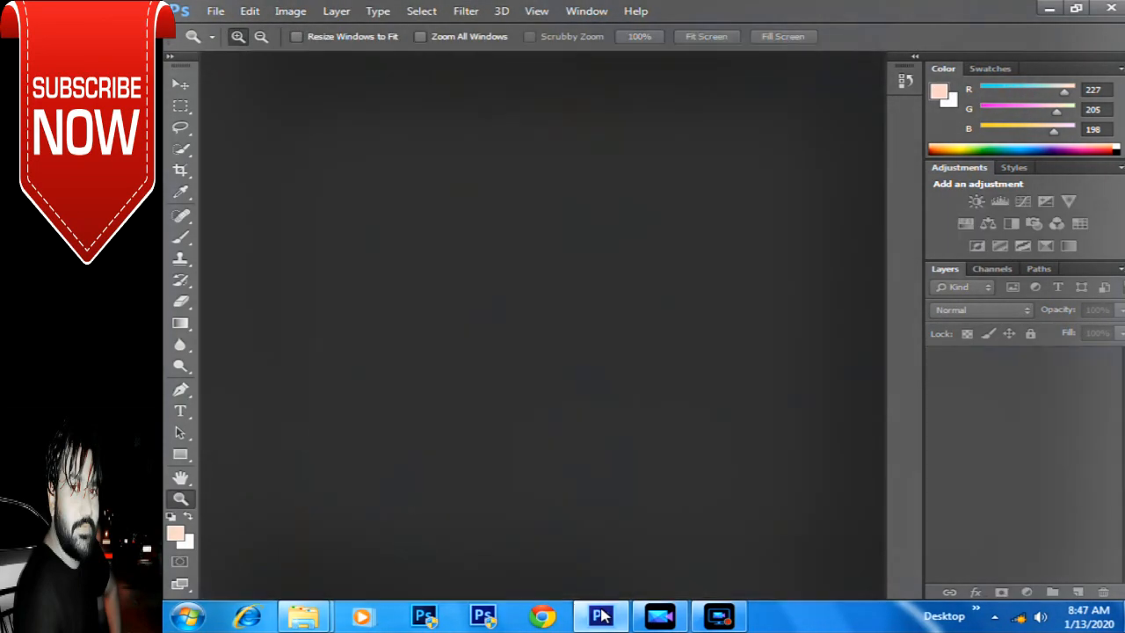
left_click(215, 12)
left_click(236, 45)
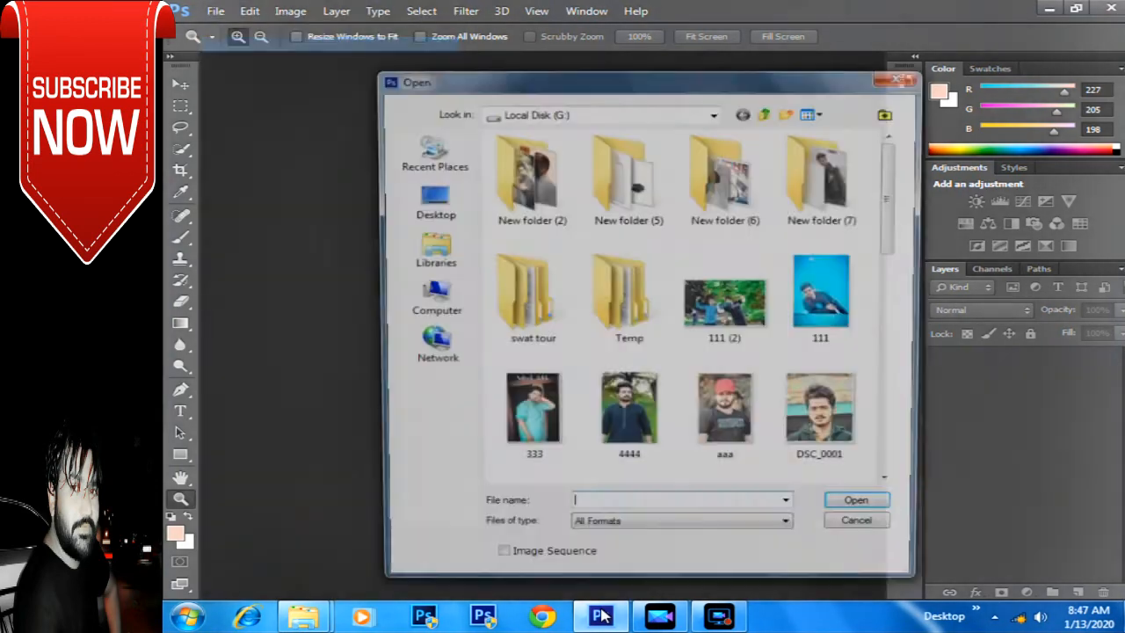
left_click_drag(896, 197, 896, 259)
double_click(627, 224)
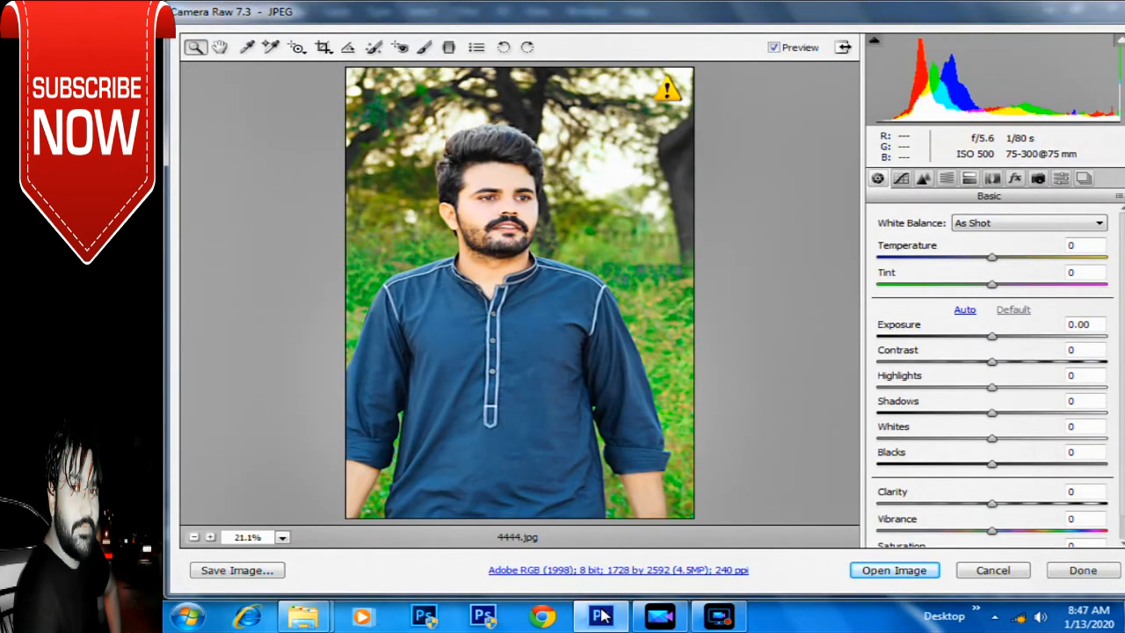
Step: Set Highlights to +5, Shadows to +14, Whites to +11, Blacks to -13, Contrast to -8 and Exposure to -0.05
mouse_move(993, 387)
left_mouse_down()
mouse_move(1051, 387)
mouse_move(996, 388)
mouse_move(1023, 413)
mouse_move(1053, 413)
mouse_move(1017, 413)
mouse_move(993, 439)
mouse_move(1034, 438)
left_mouse_up()
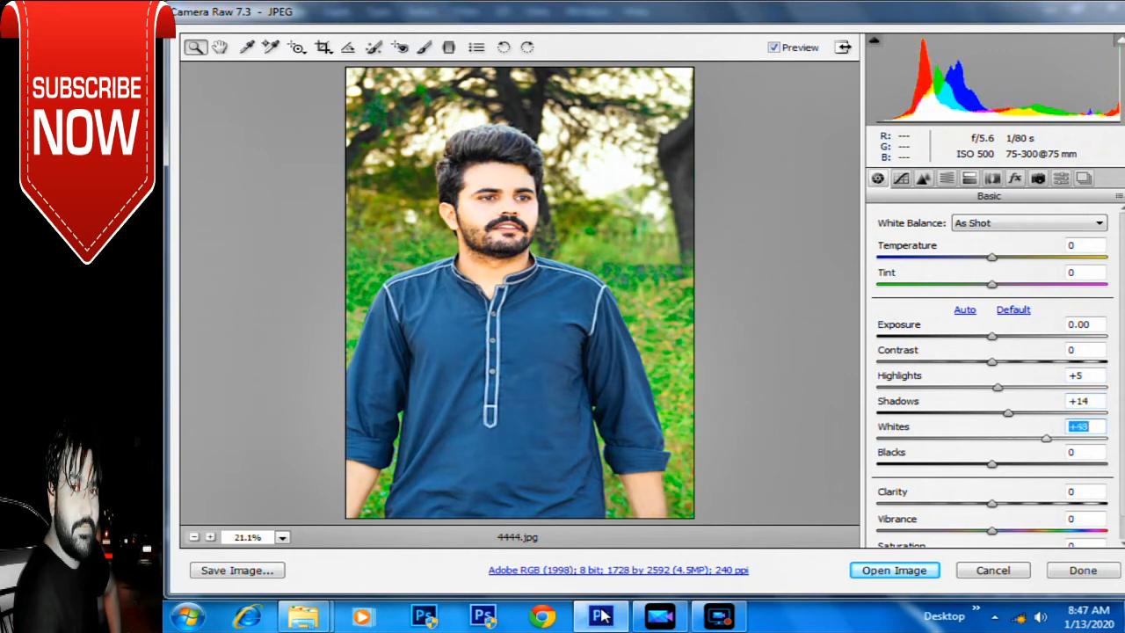
mouse_move(1007, 439)
left_mouse_down()
mouse_move(1026, 438)
mouse_move(987, 439)
mouse_move(1005, 439)
mouse_move(1011, 464)
mouse_move(1026, 464)
mouse_move(977, 464)
left_mouse_up()
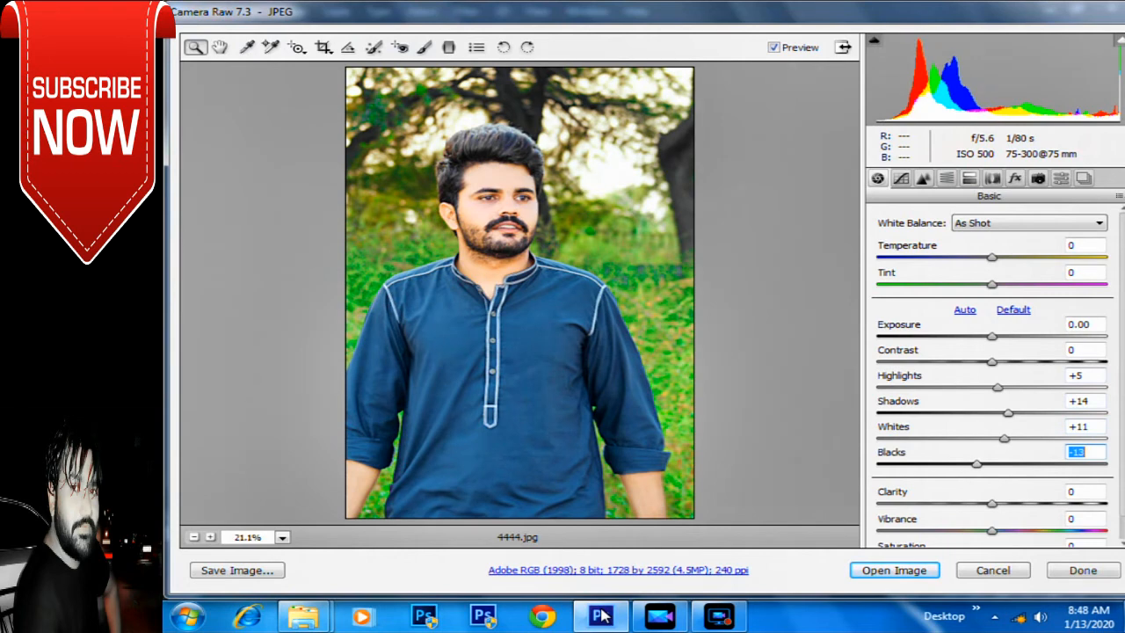
scroll(998, 376, "down", 1)
mouse_move(992, 337)
left_mouse_down()
mouse_move(959, 336)
mouse_move(1002, 337)
mouse_move(964, 337)
mouse_move(983, 337)
mouse_move(1003, 311)
mouse_move(984, 336)
left_mouse_up()
scroll(995, 311, "up", 1)
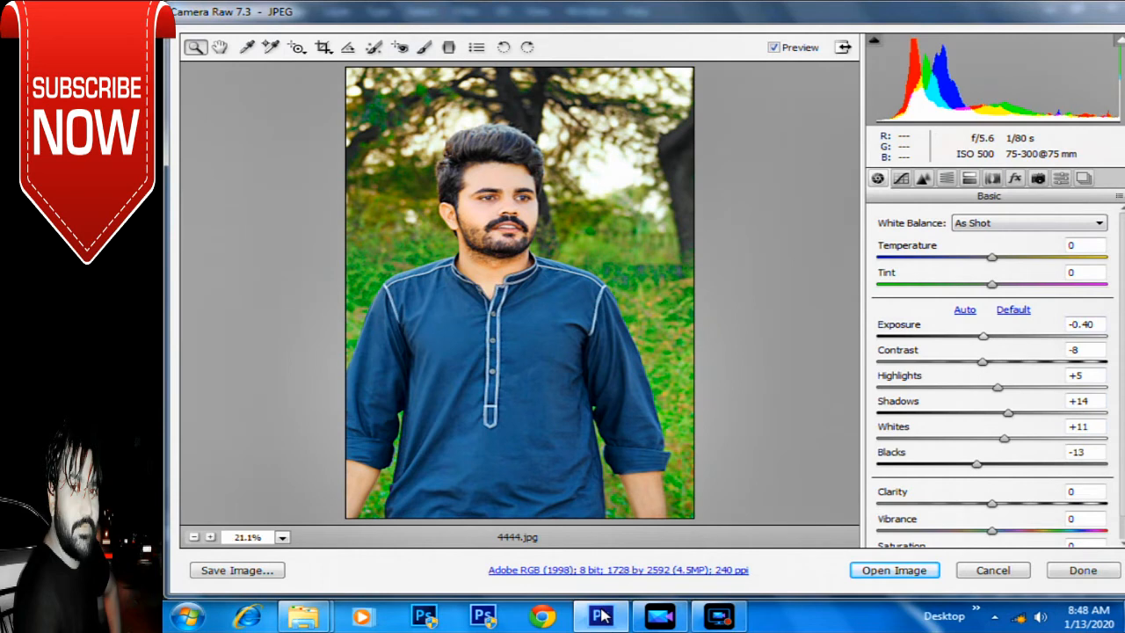
left_click_drag(983, 335, 992, 335)
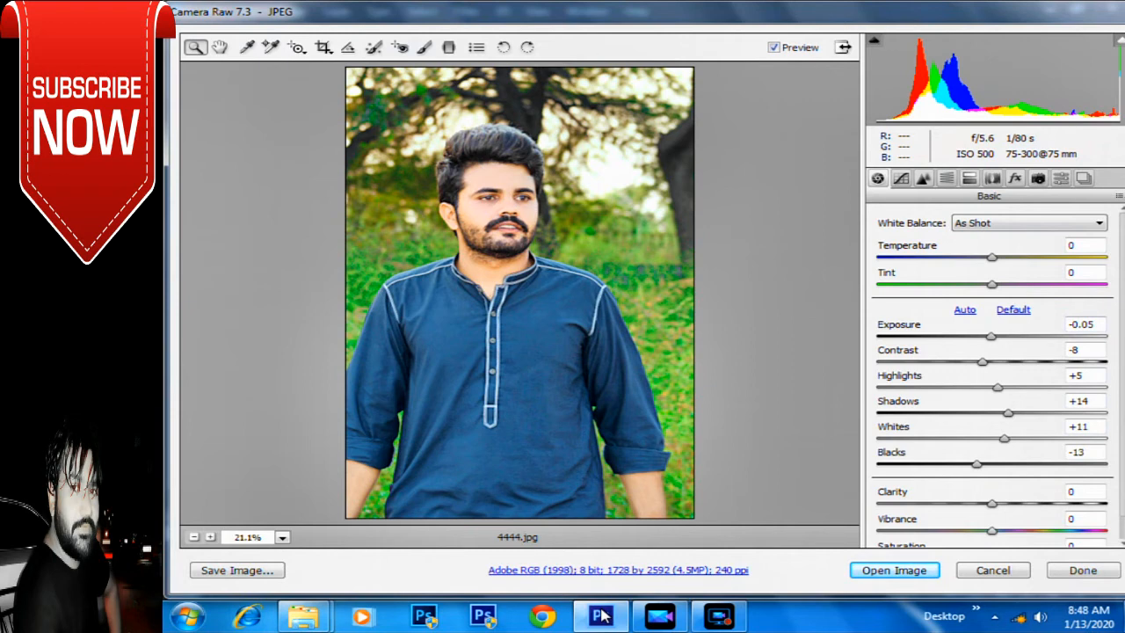
Step: Set Vibrance to +23 and Saturation to +5, and open the image in Photoshop using its embedded colour profile
scroll(989, 378, "down", 1)
mouse_move(992, 533)
left_mouse_down()
mouse_move(1020, 533)
mouse_move(988, 533)
mouse_move(997, 532)
mouse_move(994, 506)
mouse_move(1019, 506)
left_mouse_up()
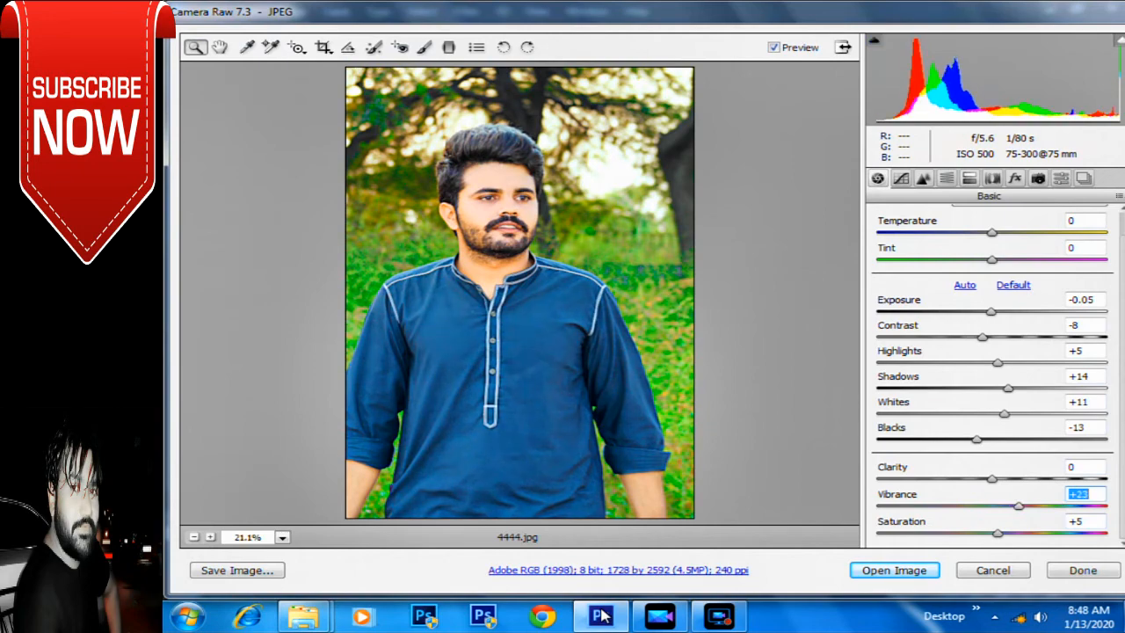
left_click(895, 571)
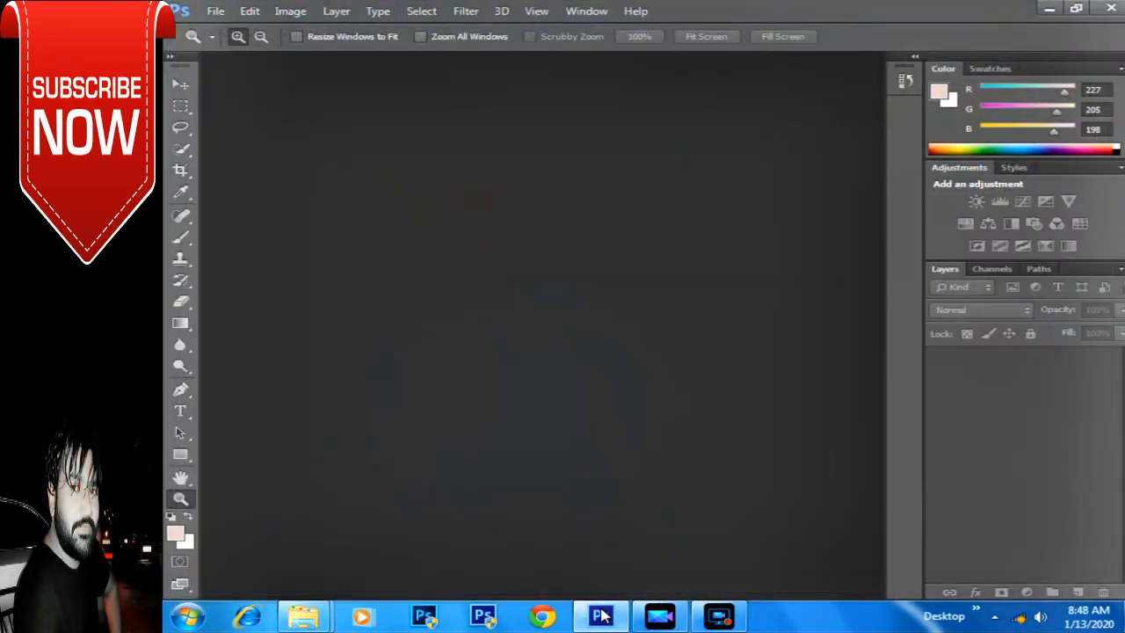
left_click(515, 257)
left_click(713, 327)
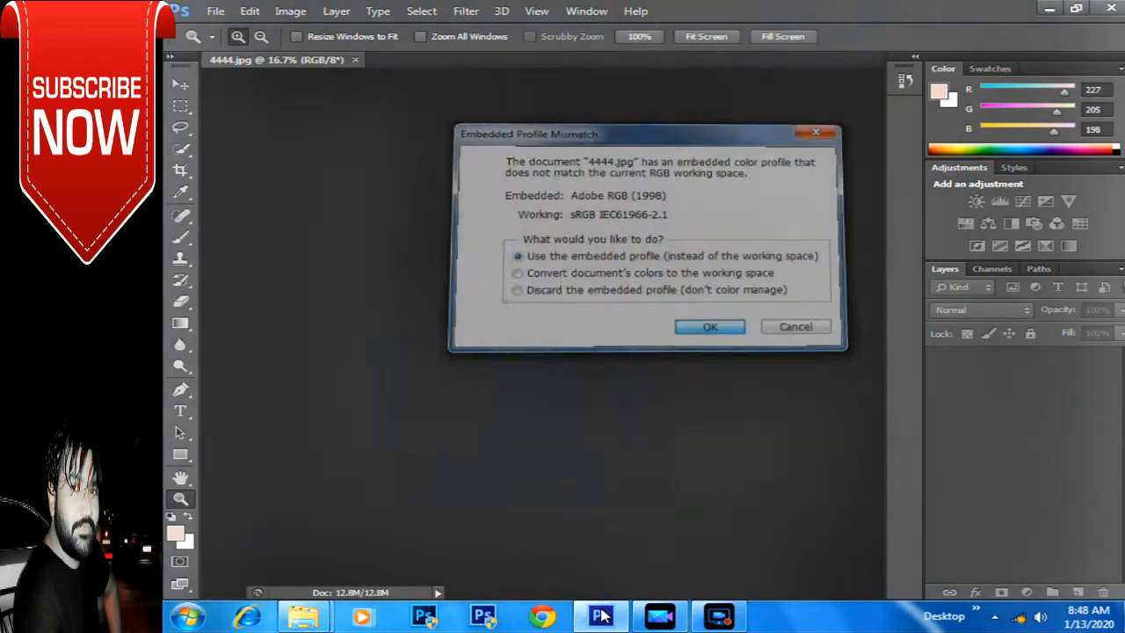
left_click(538, 252)
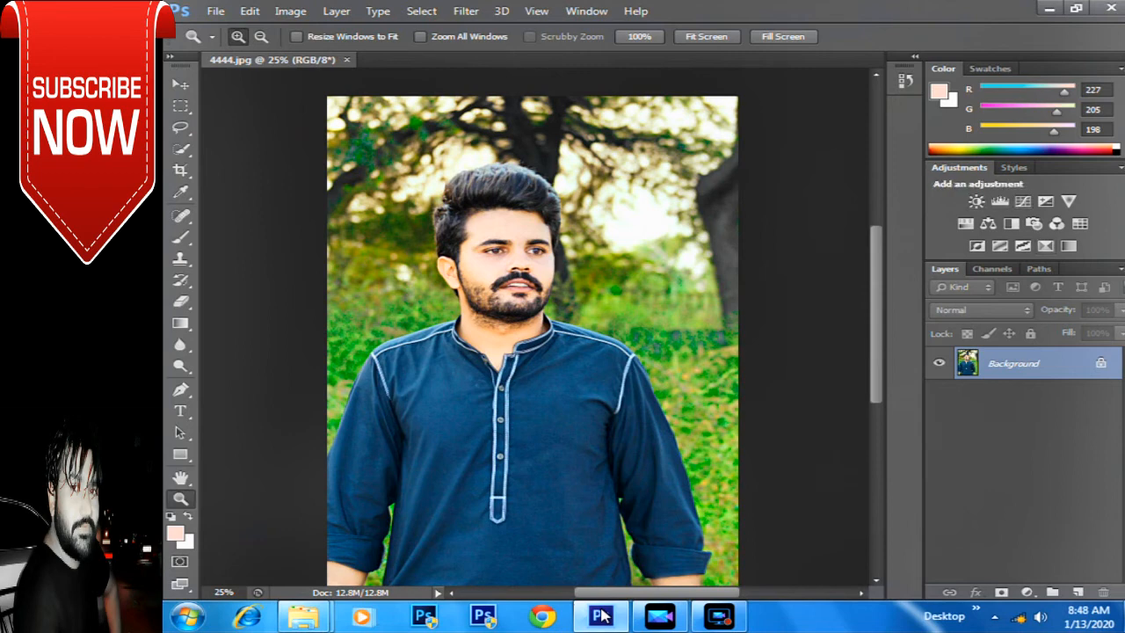
Step: Add a Color Lookup adjustment layer above the portrait using the filmstock_50.3dl 3D LUT
left_click(1080, 223)
left_click(966, 327)
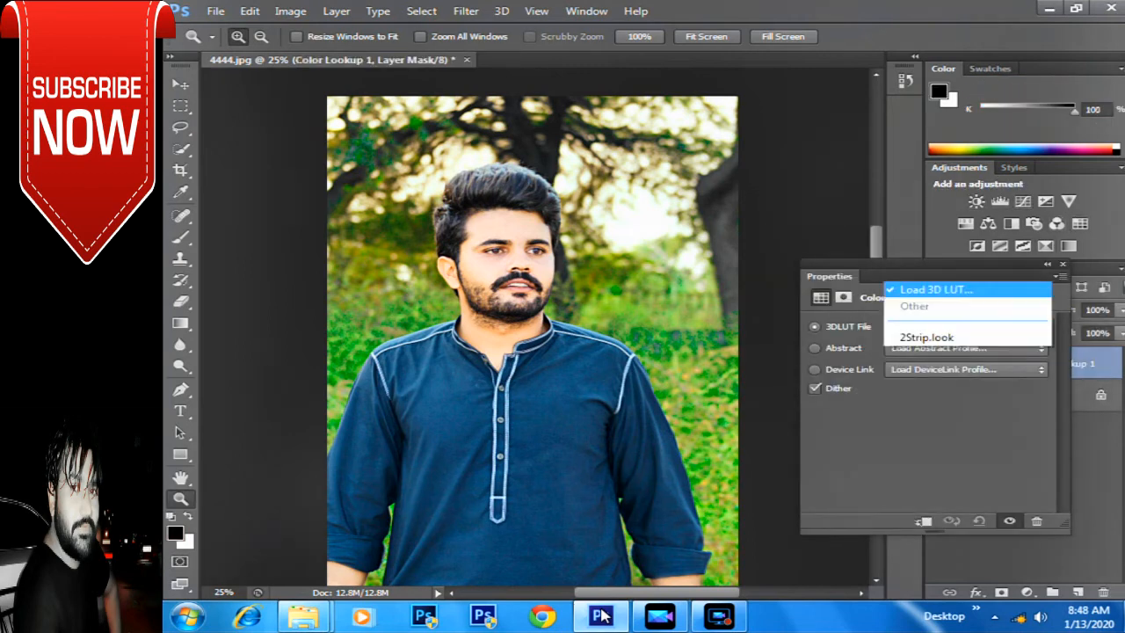
left_click(936, 9)
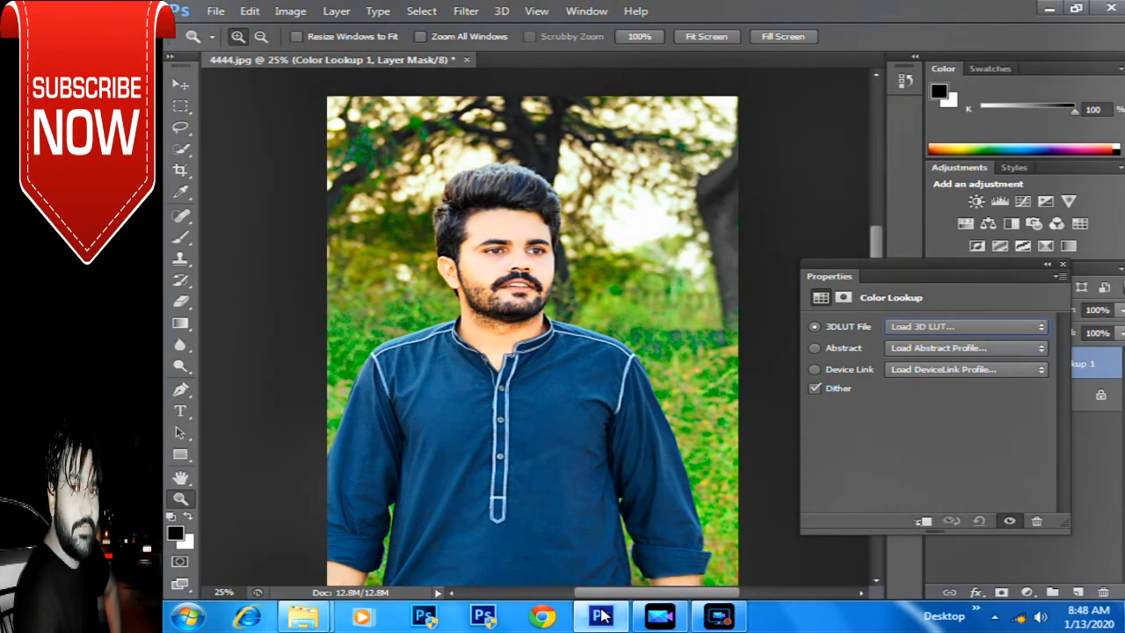
left_click(966, 327)
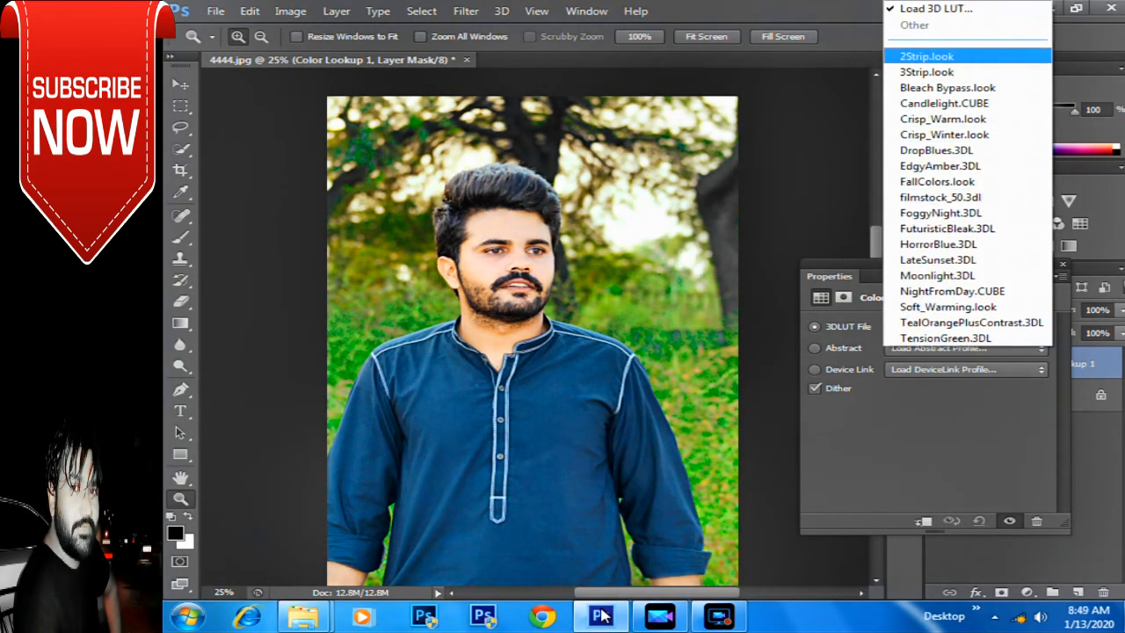
left_click(932, 56)
key("Down")
key("Down")
key("Down")
key("Down")
key("Down")
key("Down")
key("Down")
key("Down")
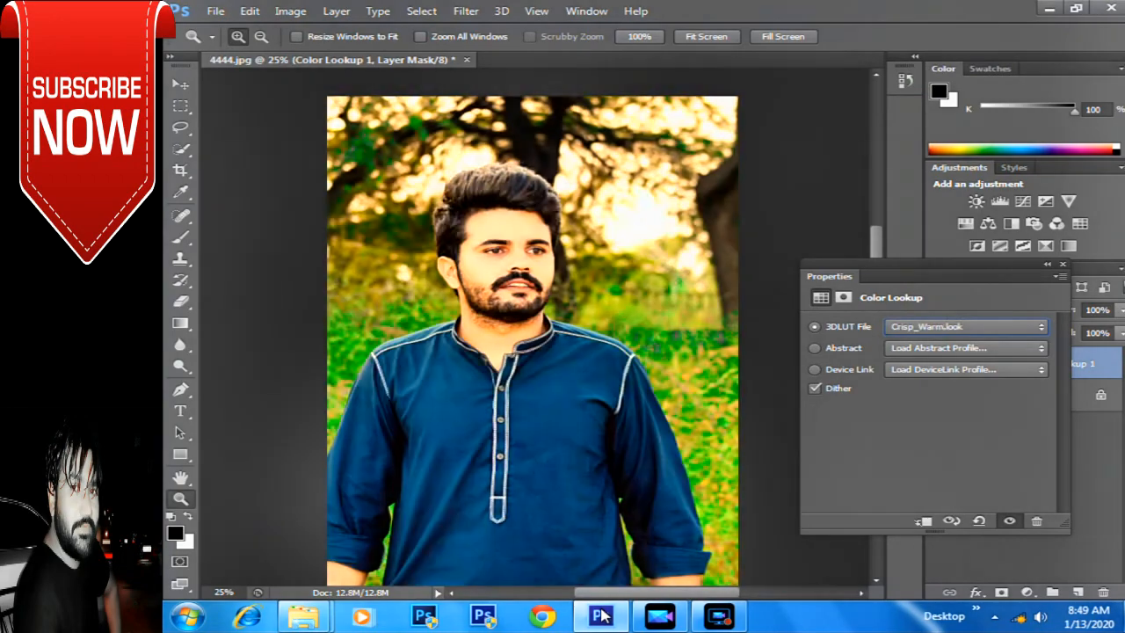
key("Down")
key("Down")
key("Up")
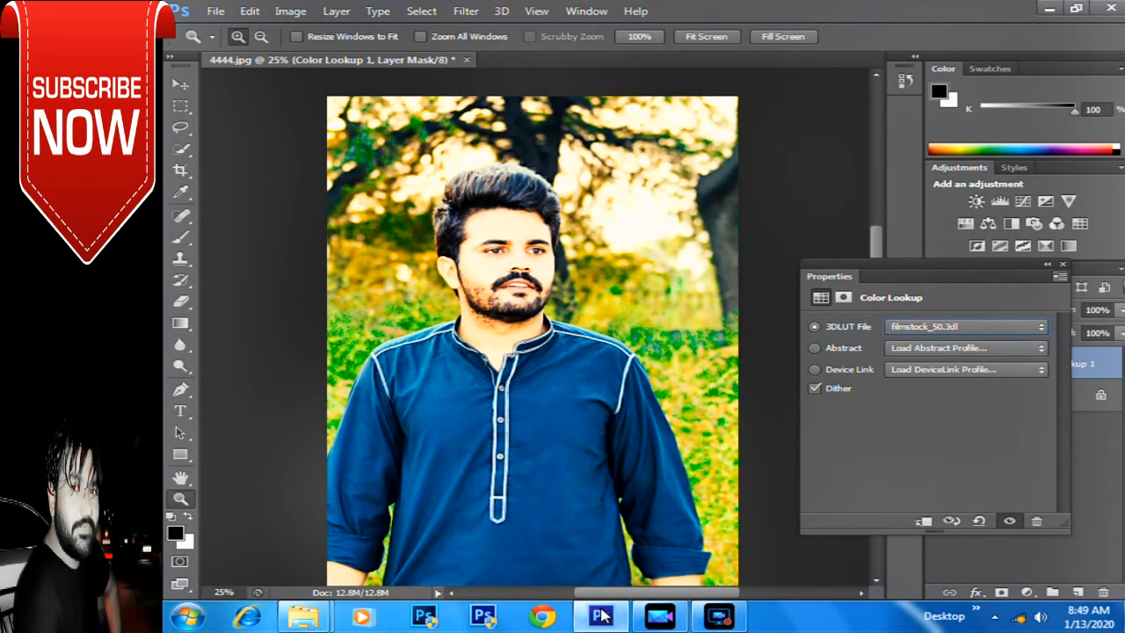
left_click(1061, 264)
Step: Reduce the Color Lookup layer's fill to 17%
right_click(633, 221)
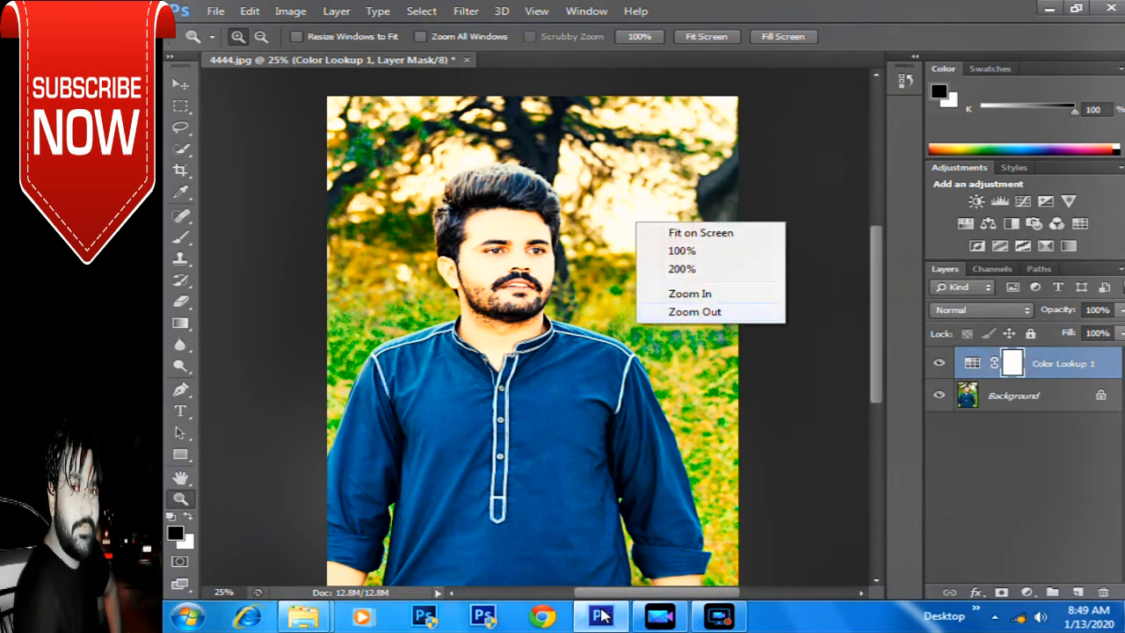
left_click(664, 311)
key("ctrl+plus")
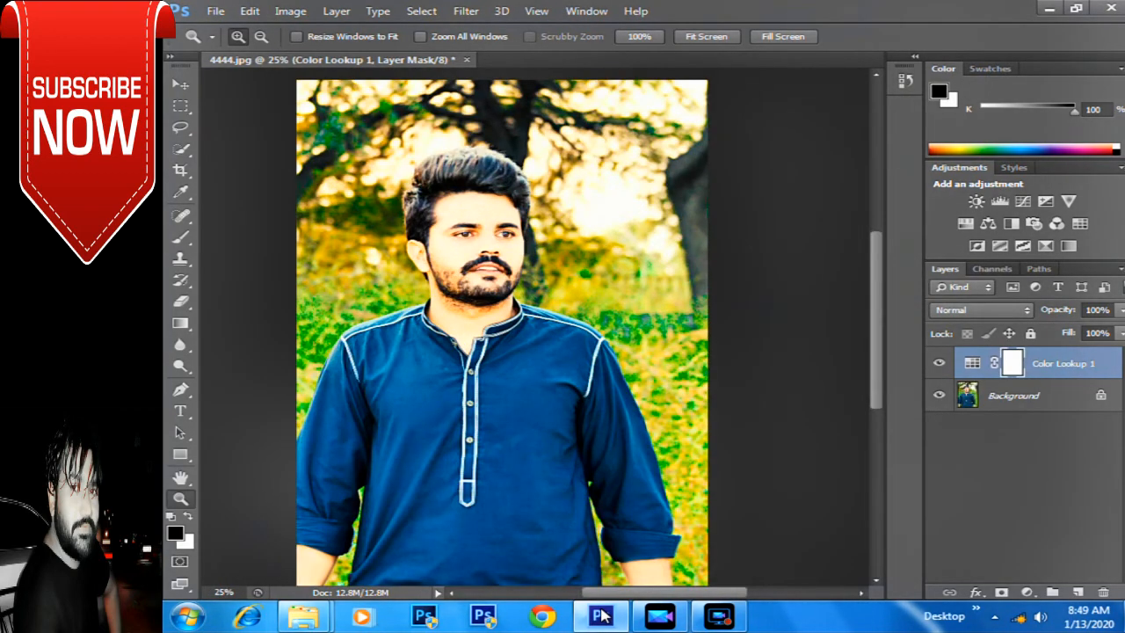
left_click(1121, 333)
left_click_drag(1121, 352, 1042, 351)
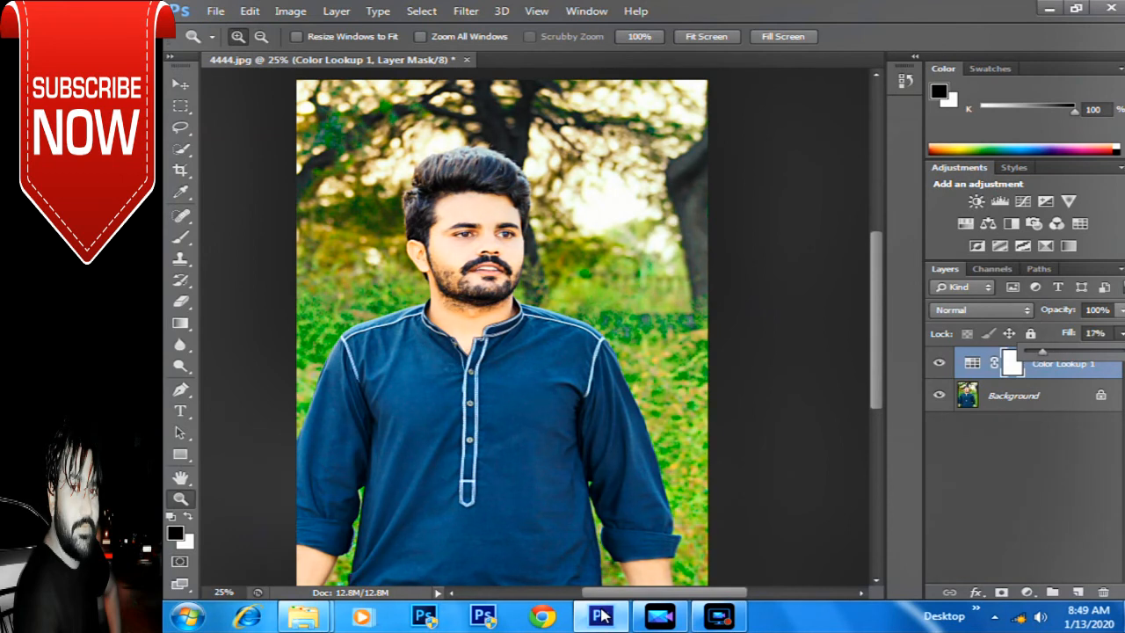
Step: Paint black on the Color Lookup mask over the man's face and upper body with an 800 px brush at 14% opacity
left_click(180, 238)
key("bracketright")
key("bracketright")
key("bracketright")
key("bracketright")
key("bracketright")
key("bracketleft")
key("bracketleft")
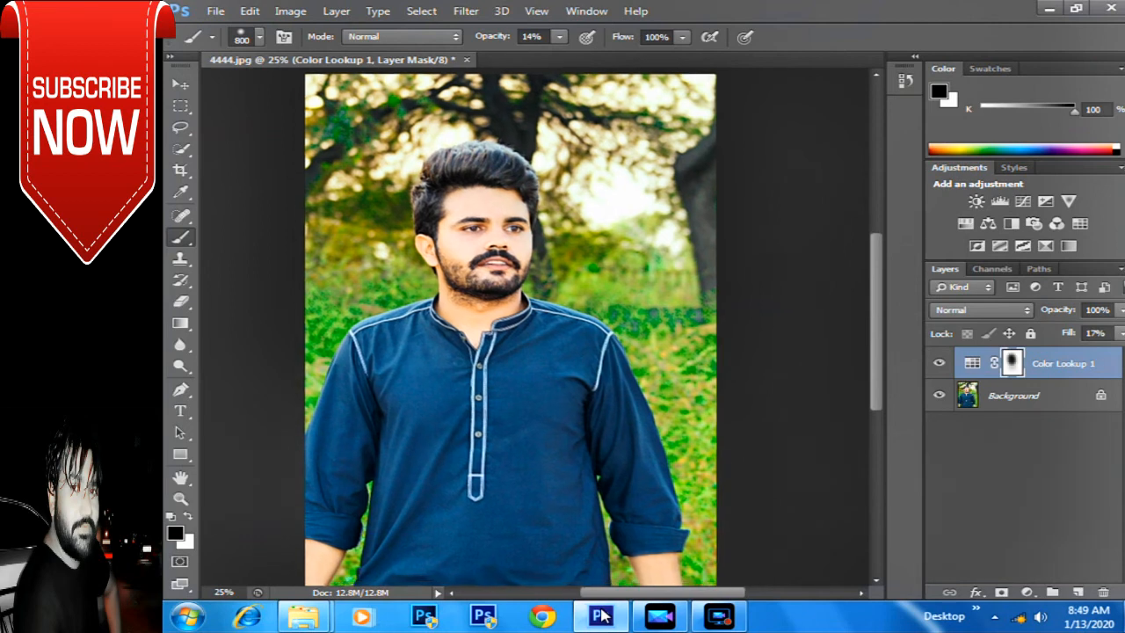
mouse_move(527, 352)
left_mouse_down()
mouse_move(587, 246)
mouse_move(543, 382)
left_mouse_up()
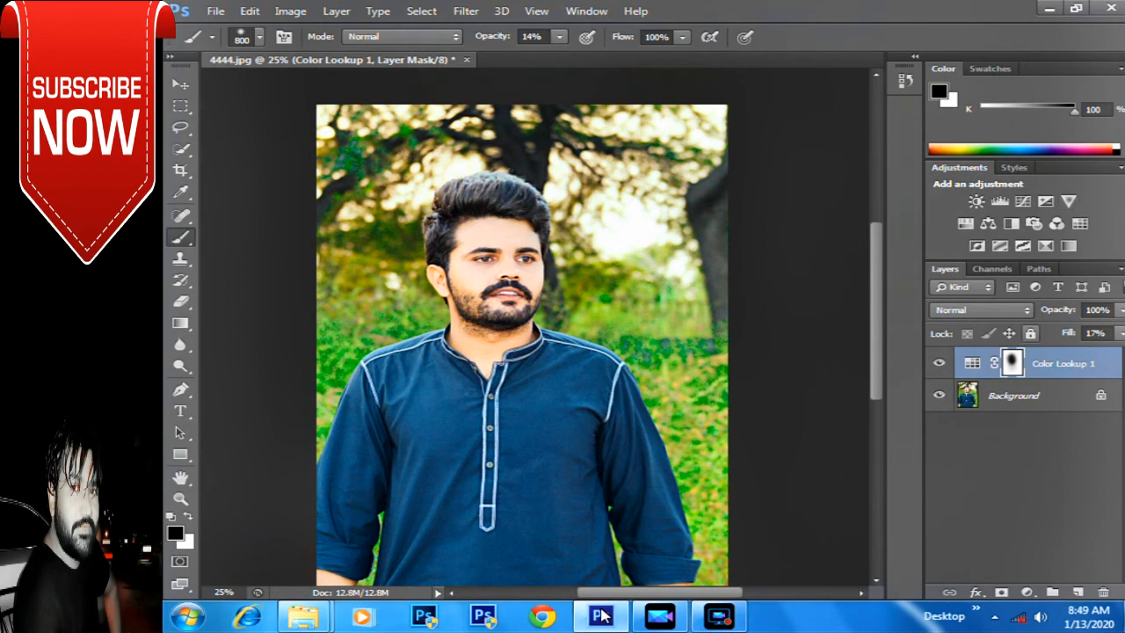
Step: Set the Color Lookup layer's fill to 53%
left_click(1121, 333)
left_click_drag(1048, 352, 1092, 353)
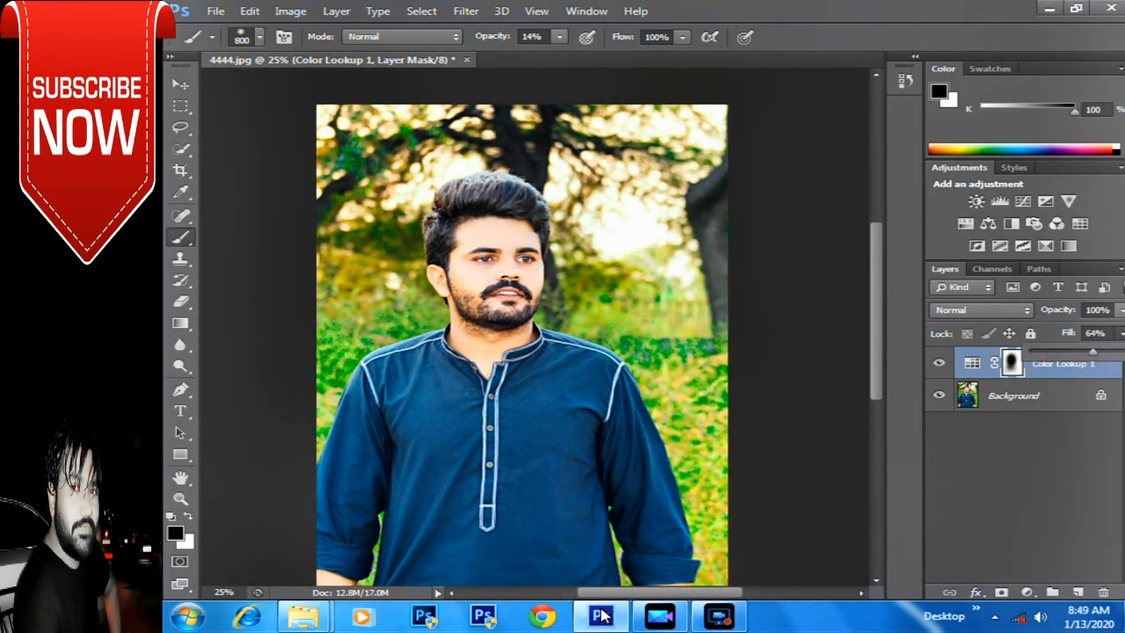
mouse_move(1093, 352)
left_mouse_down()
mouse_move(1104, 352)
mouse_move(1060, 353)
mouse_move(1099, 353)
mouse_move(1066, 353)
mouse_move(1095, 353)
mouse_move(1082, 353)
left_mouse_up()
Step: Check the whole portrait and set the Color Lookup layer's opacity to 95%
left_click(180, 499)
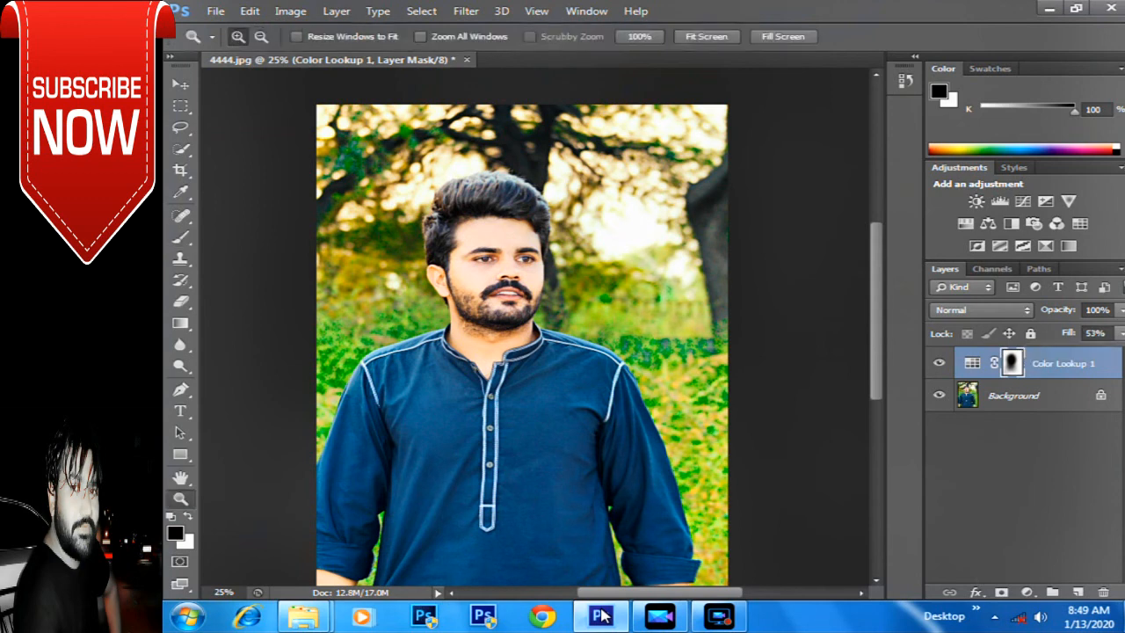
right_click(707, 228)
left_click(765, 319)
left_click_drag(426, 158, 631, 396)
right_click(671, 256)
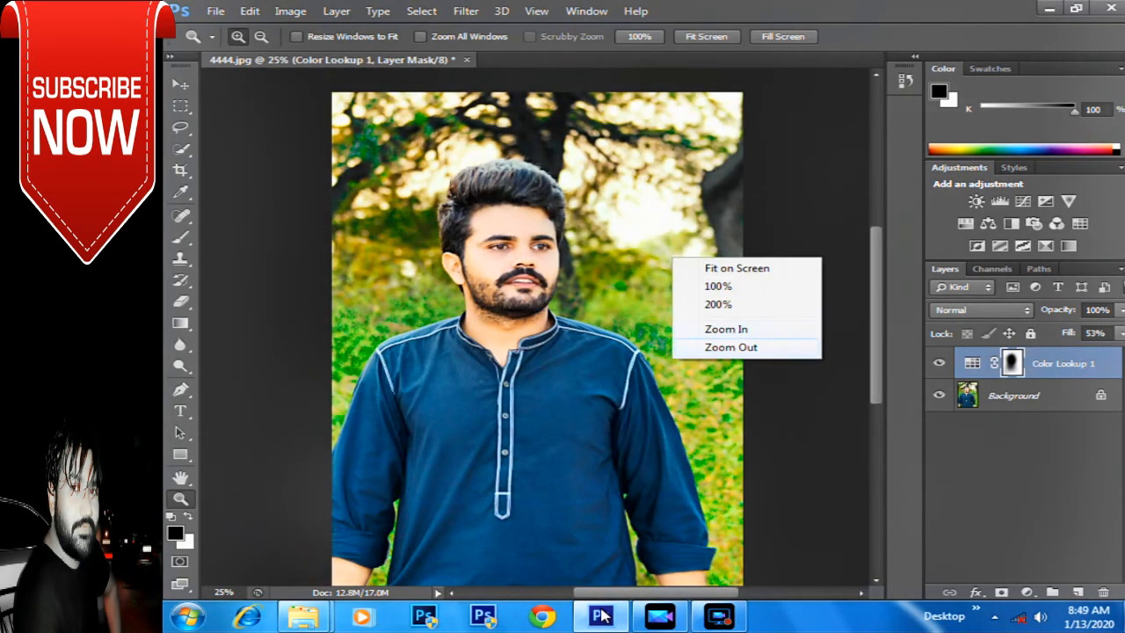
left_click(699, 345)
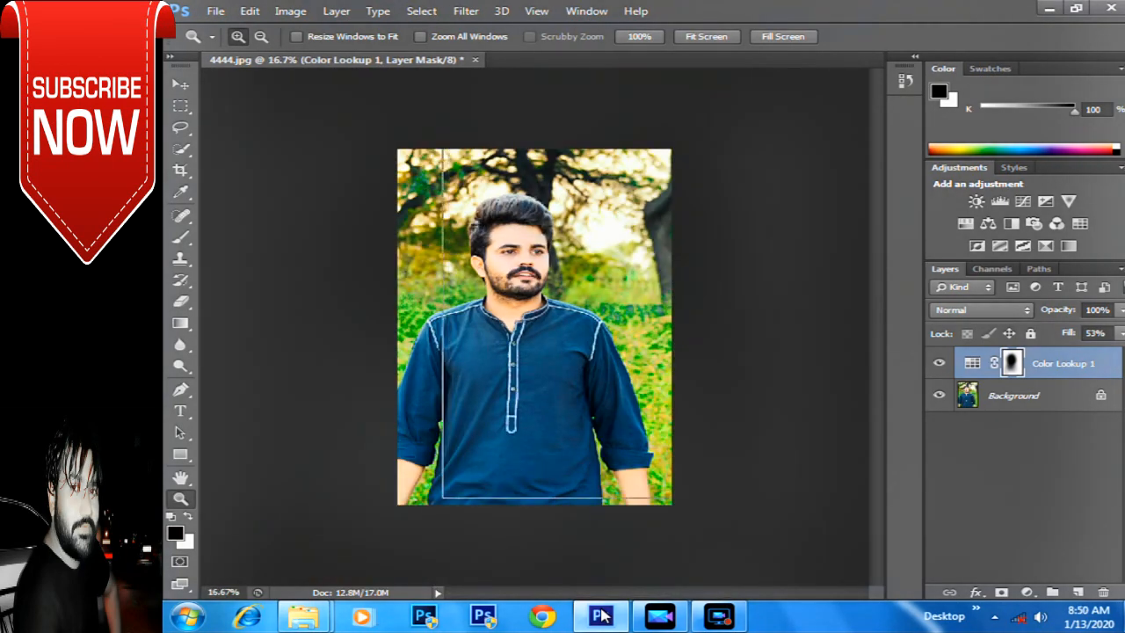
left_click(550, 322)
left_click(1120, 310)
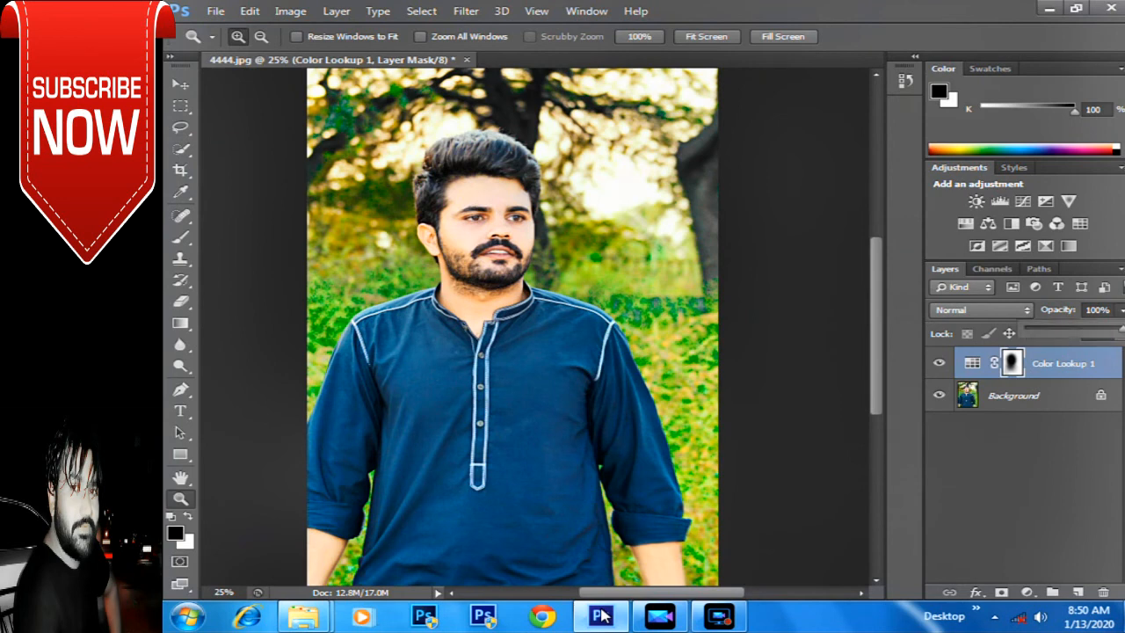
mouse_move(1122, 330)
left_mouse_down()
mouse_move(1081, 330)
mouse_move(1118, 330)
left_mouse_up()
Step: Save a JPEG copy on drive G: over 4444.jpg with Maximum quality 12 and Baseline ("Standard") format
key("ctrl+shift+s")
left_click(687, 392)
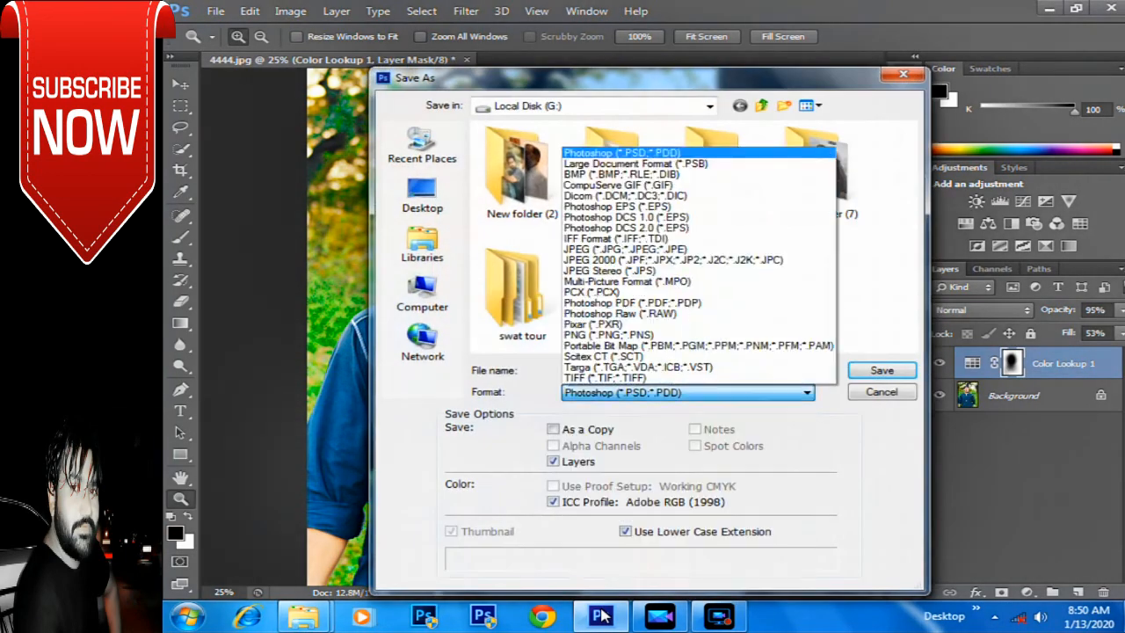
left_click(615, 238)
left_click(687, 392)
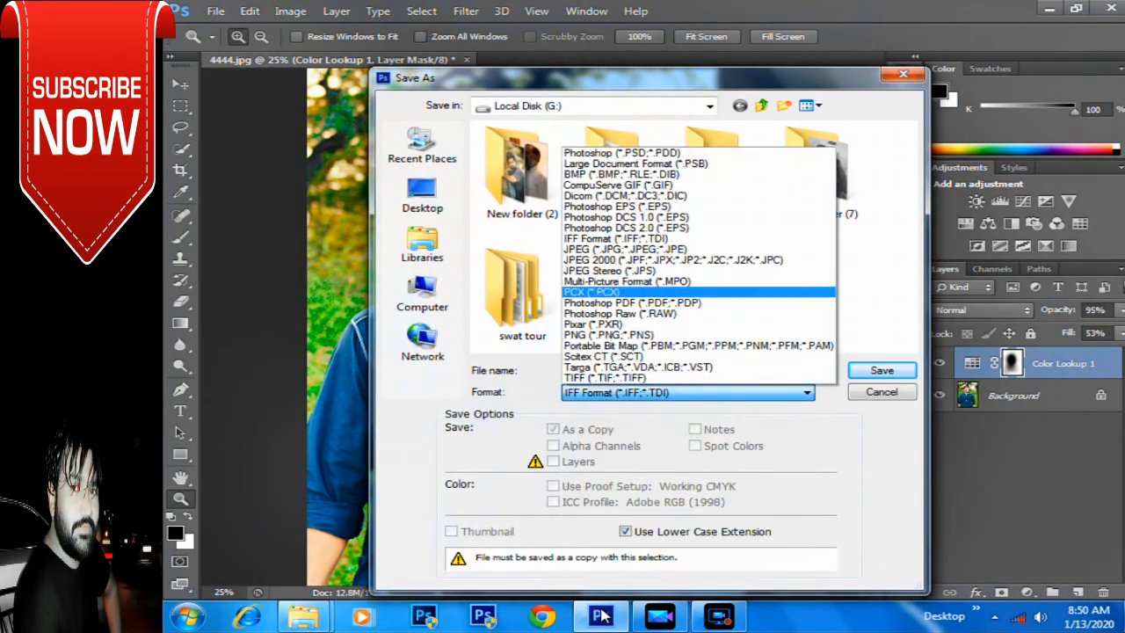
left_click(624, 249)
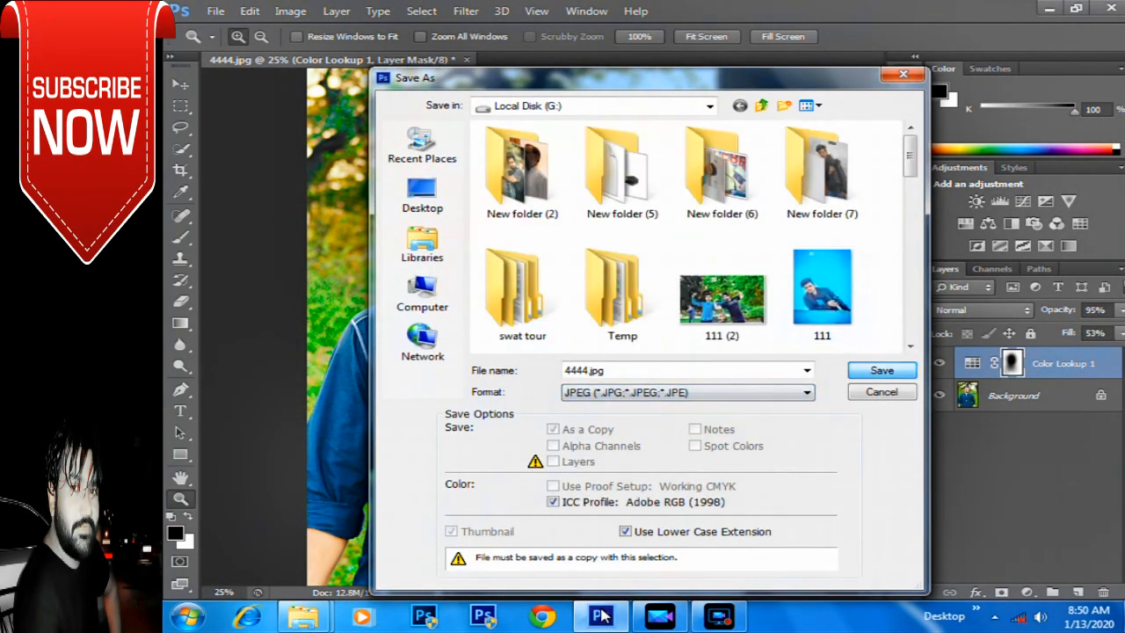
left_click(881, 370)
key("Return")
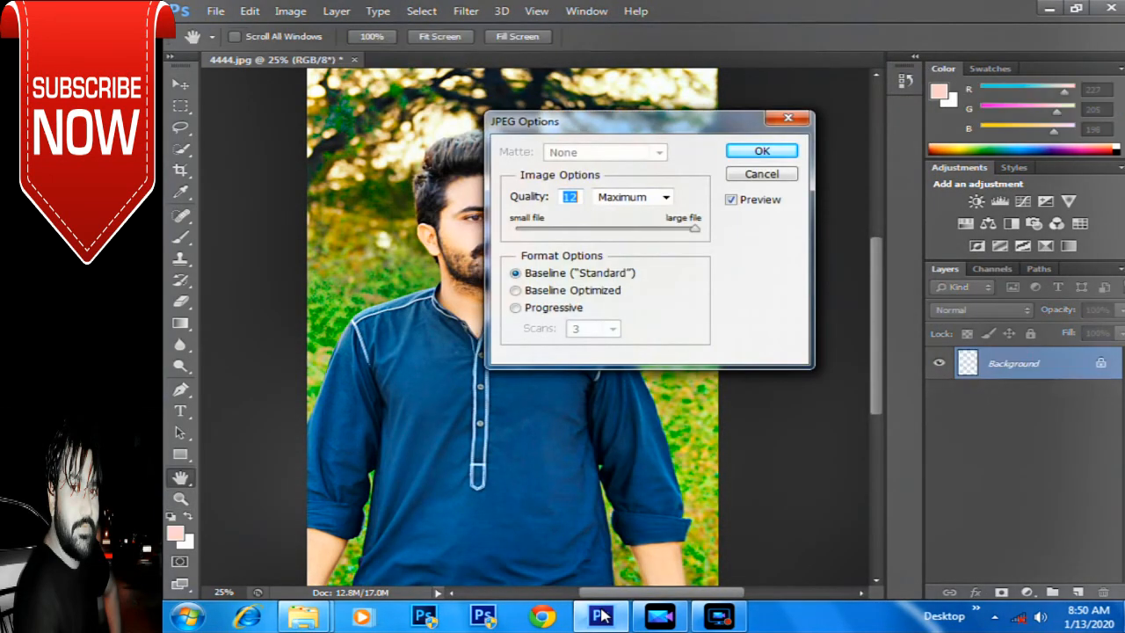
key("Return")
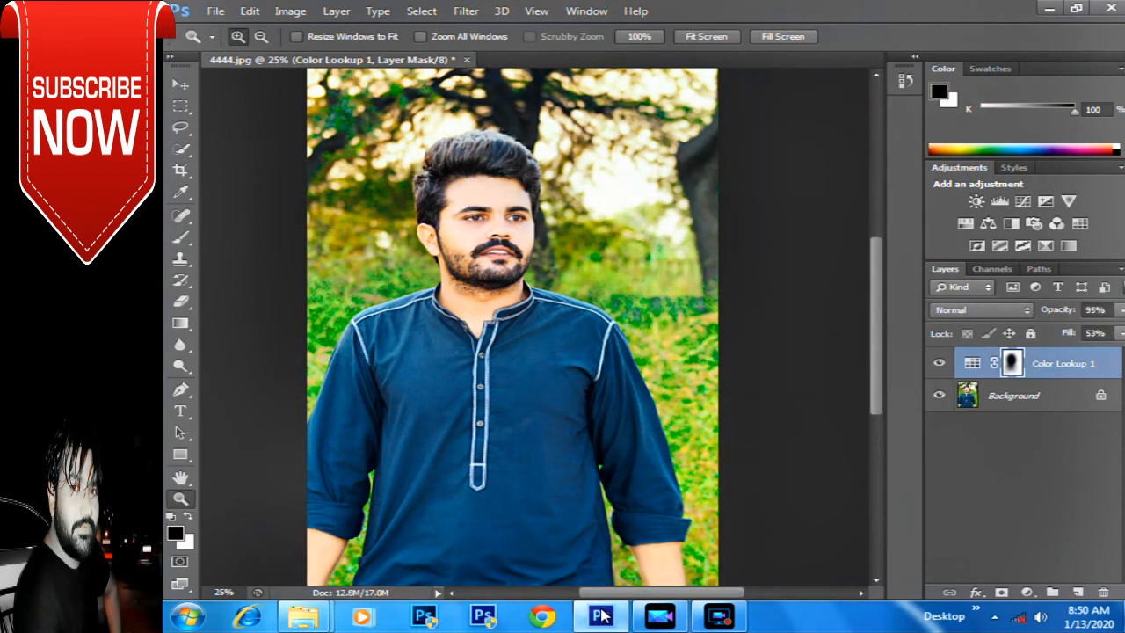
Step: Close the 4444.jpg document
key("ctrl+w")
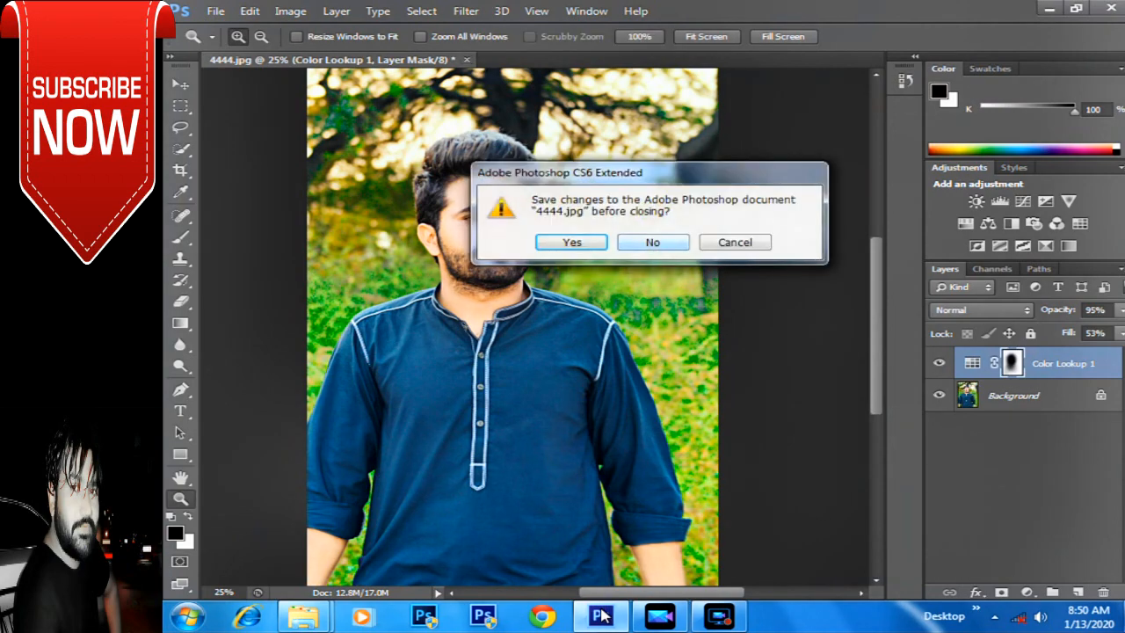